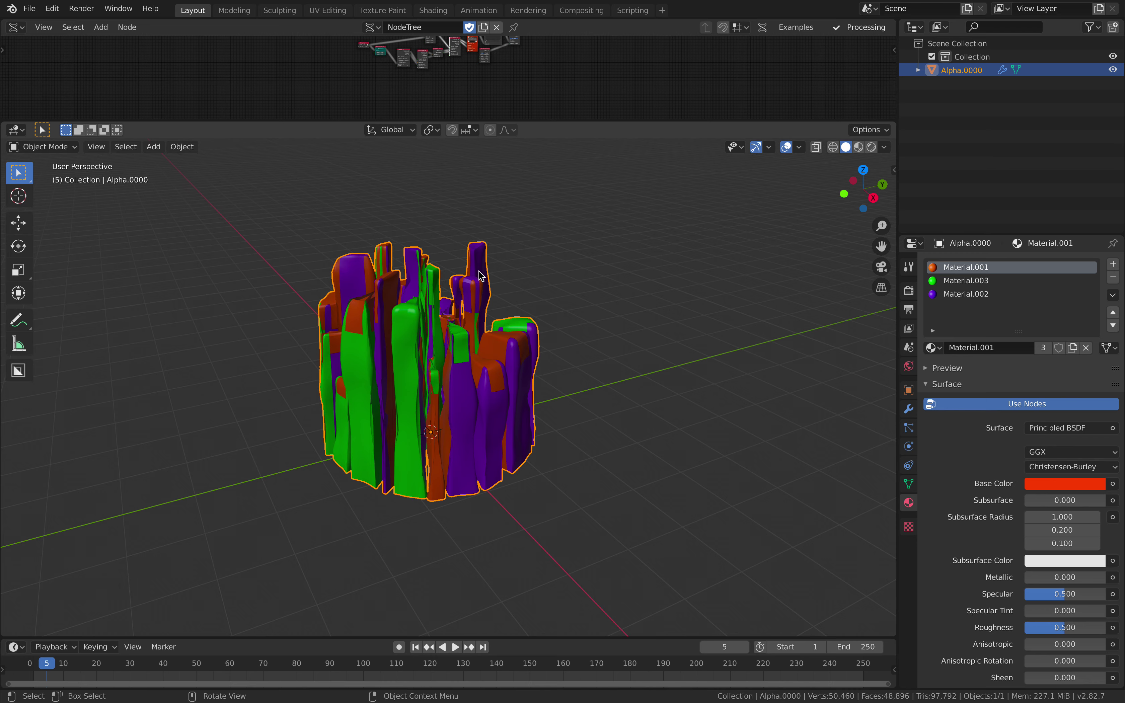
Step: Create a new General file and delete all of its default objects
{"action": "left_click", "coordinate": [29, 9]}
{"action": "mouse_move", "coordinate": [69, 23]}
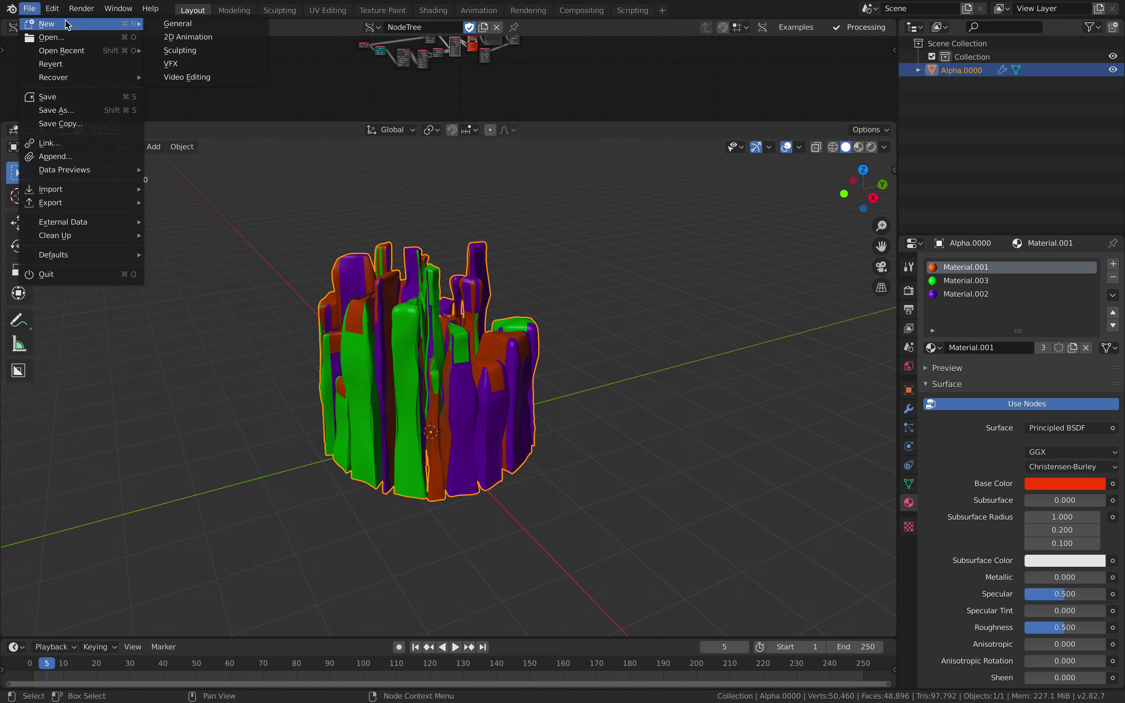
{"action": "left_click", "coordinate": [180, 23]}
{"action": "key", "text": "a"}
{"action": "key", "text": "Delete"}
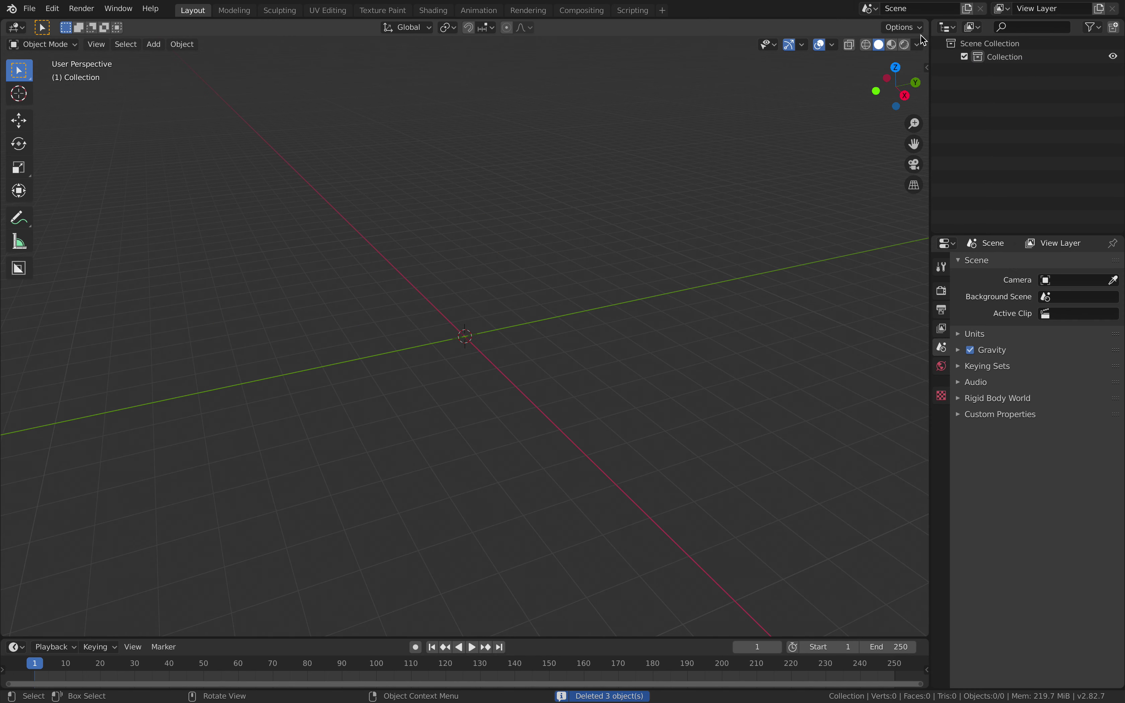
Step: Split the 3D viewport horizontally, turn the upper area into a Sverchok Nodes editor and create a new node tree
{"action": "left_click_drag", "start_coordinate": [924, 20], "coordinate": [911, 312]}
{"action": "left_click", "coordinate": [17, 27]}
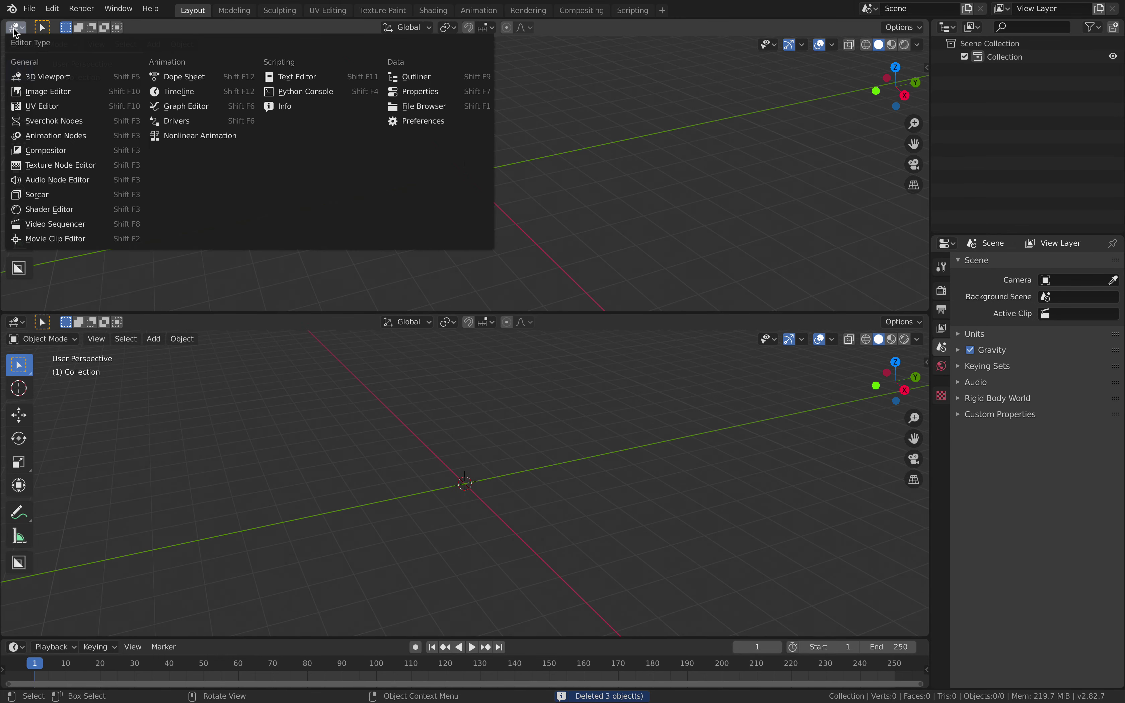
{"action": "left_click", "coordinate": [51, 121]}
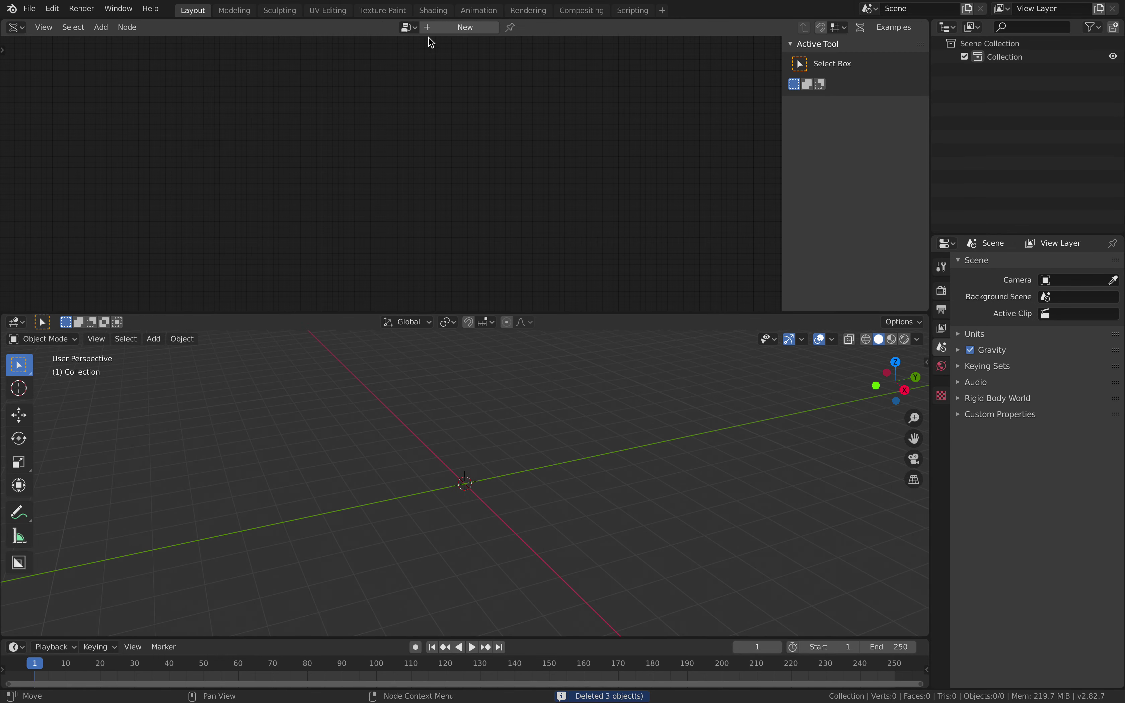
{"action": "left_click", "coordinate": [430, 28]}
Step: Add an Assign Materials List node to the node tree
{"action": "key", "text": "alt+space"}
{"action": "type", "text": "materi"}
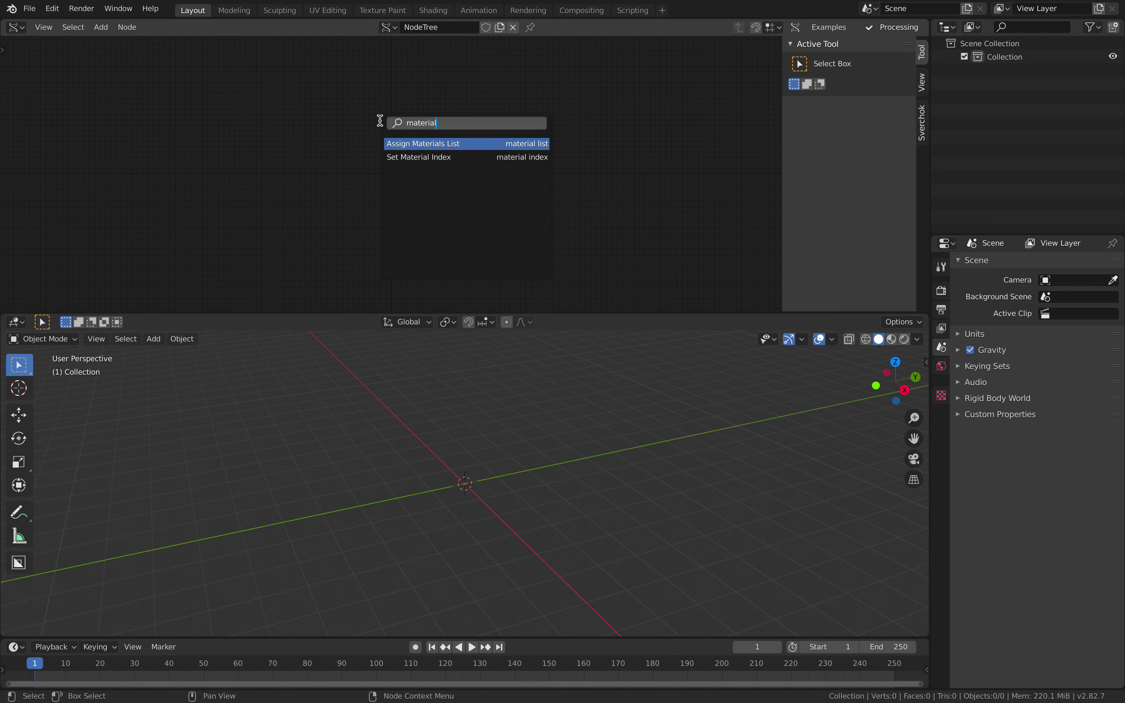
{"action": "type", "text": "al"}
{"action": "left_click", "coordinate": [400, 143]}
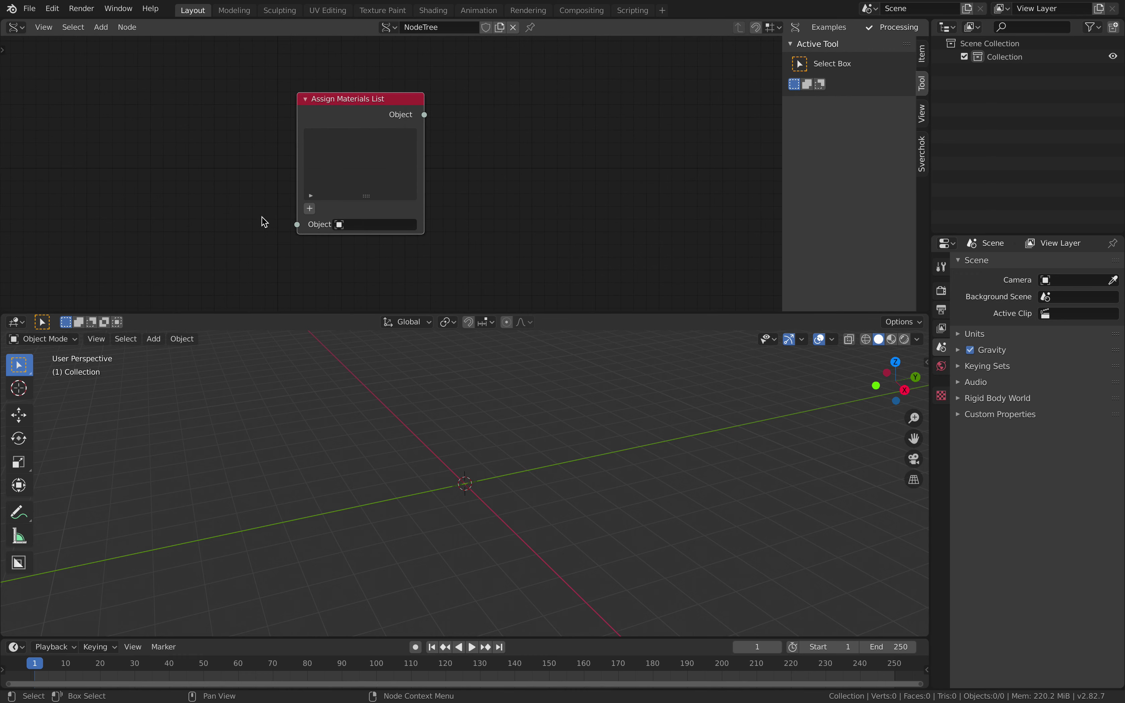
Step: Add a Set Material Index node beside the Assign Materials List node and hide the node editor's sidebar
{"action": "key", "text": "alt+space"}
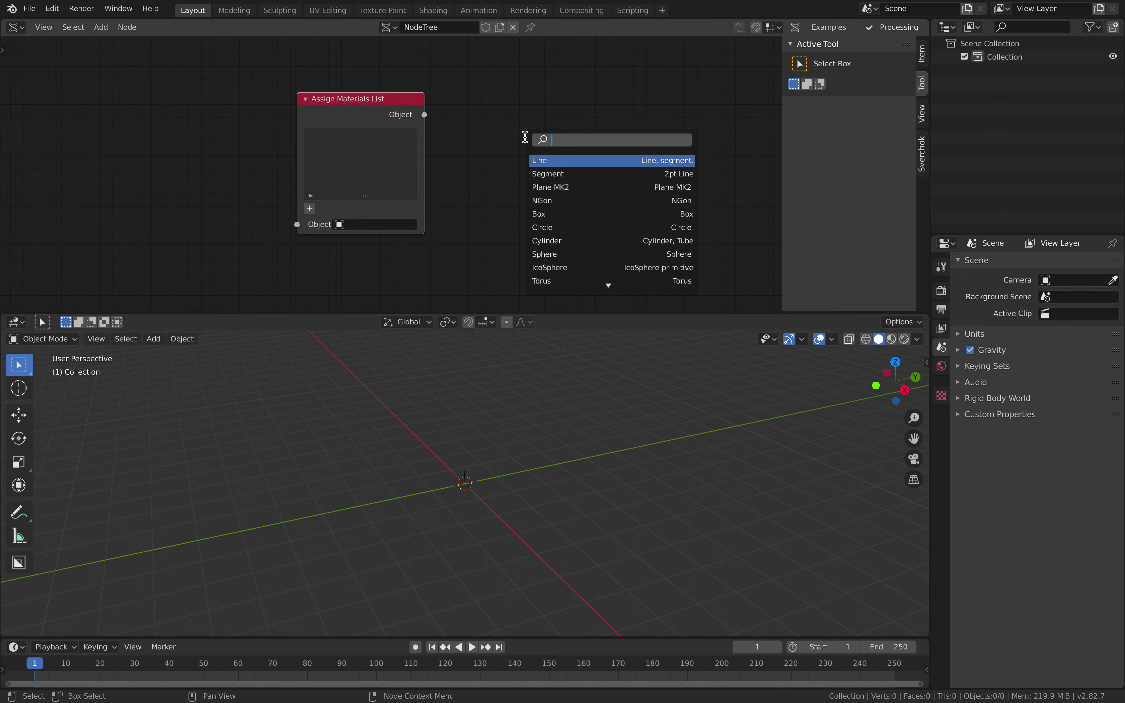
{"action": "type", "text": "mate"}
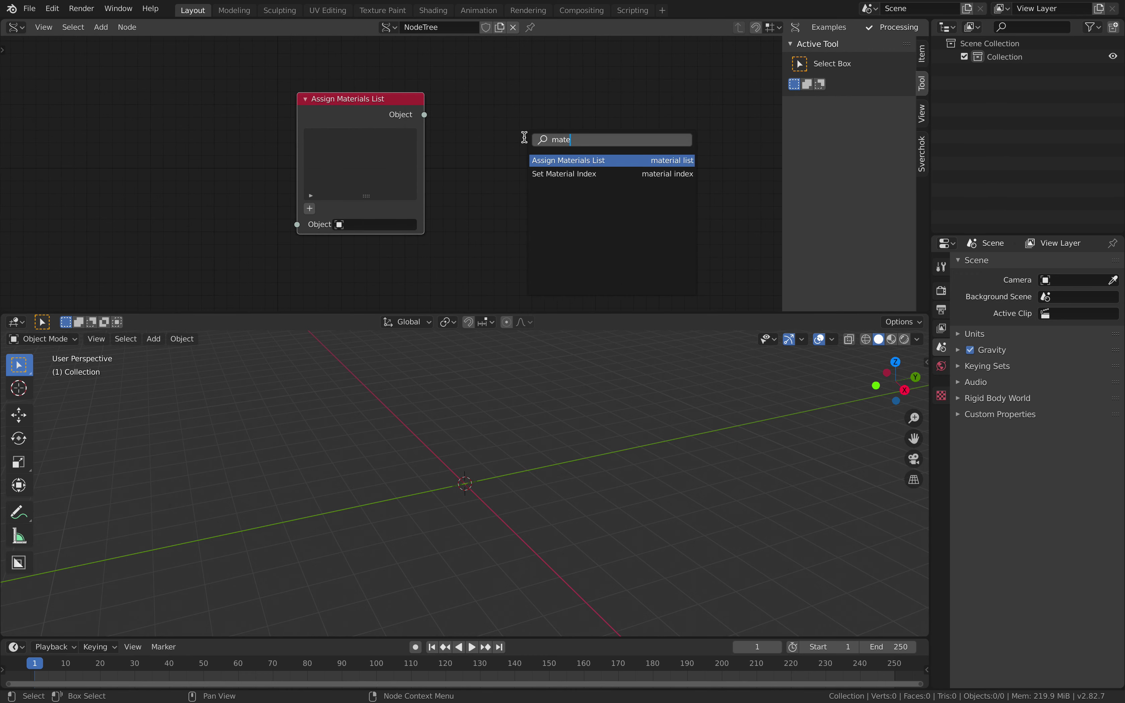
{"action": "left_click", "coordinate": [538, 170]}
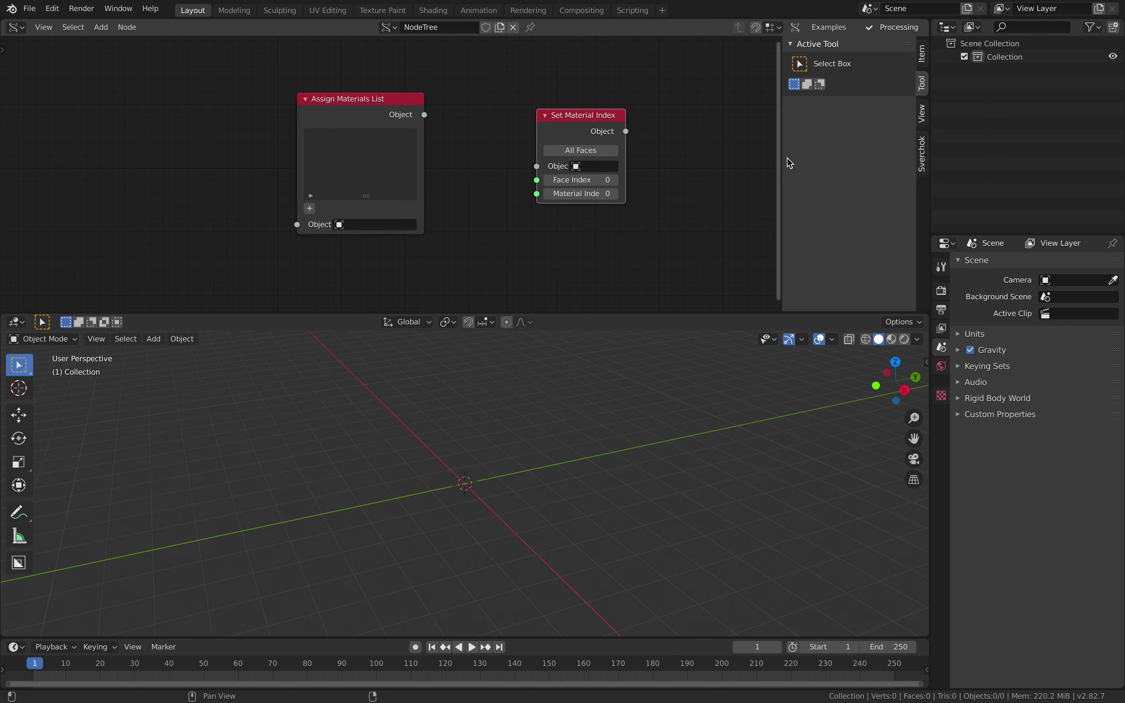
{"action": "key", "text": "n"}
{"action": "scroll", "coordinate": [703, 173], "scroll_direction": "down", "scroll_amount": 2}
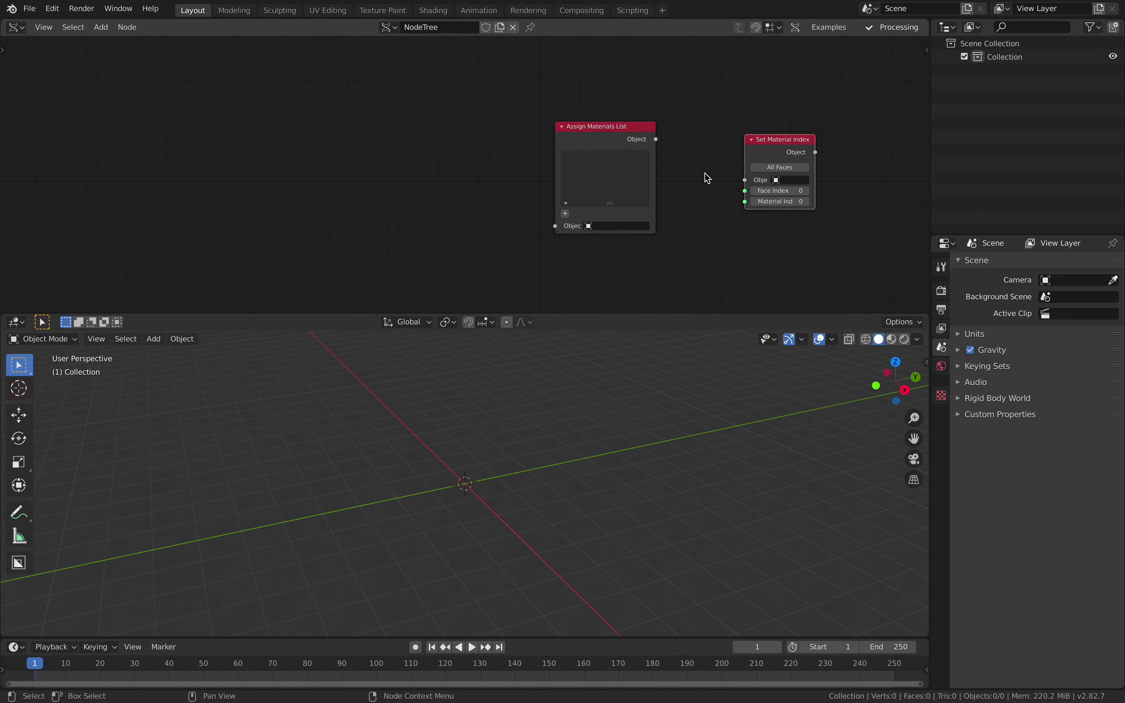
Step: Add a Box node well before the Assign Materials List node, at the start of the node layout
{"action": "key", "text": "shift+a"}
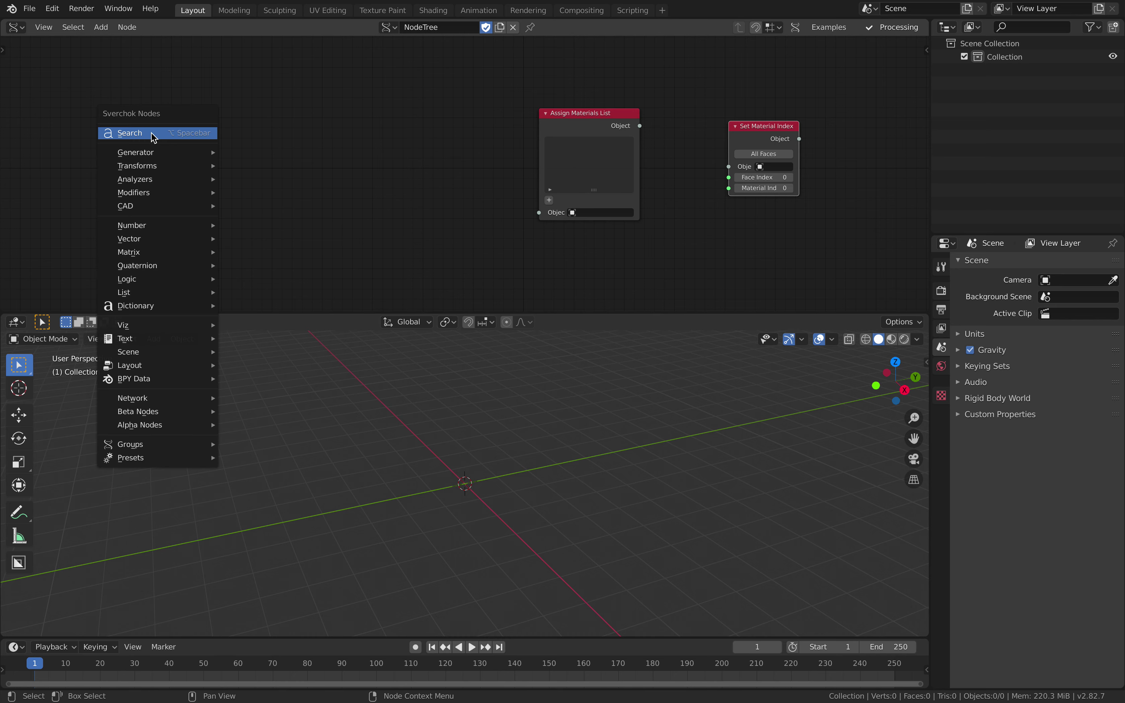
{"action": "left_click", "coordinate": [150, 132]}
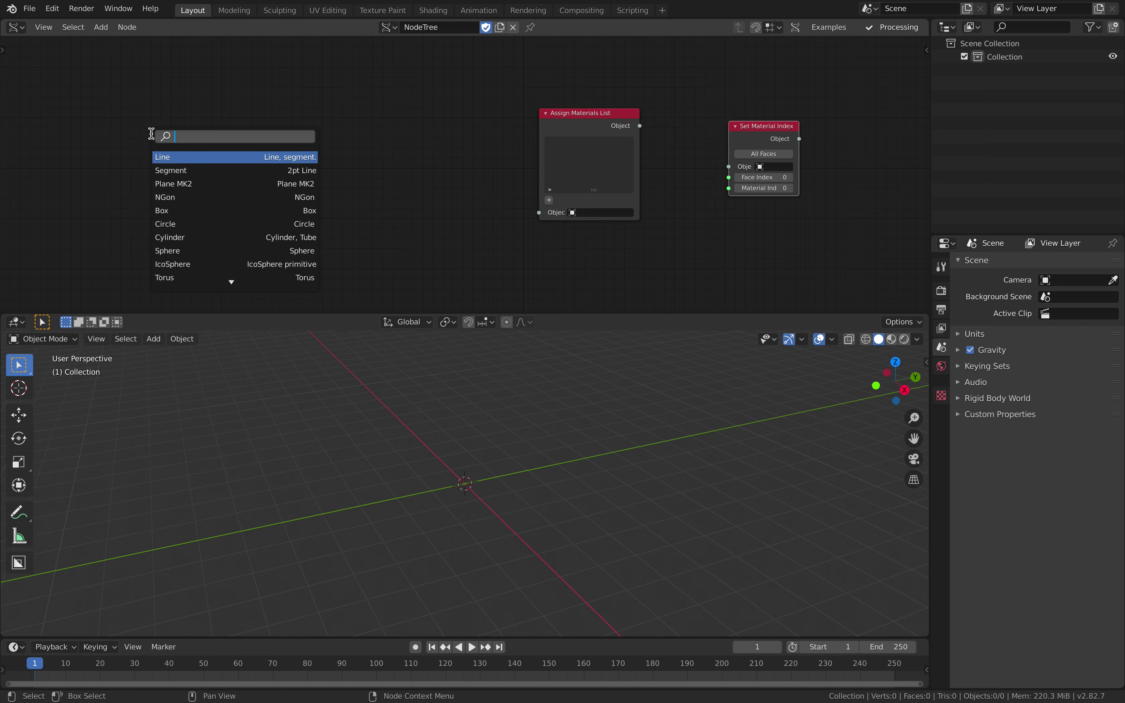
{"action": "type", "text": "box"}
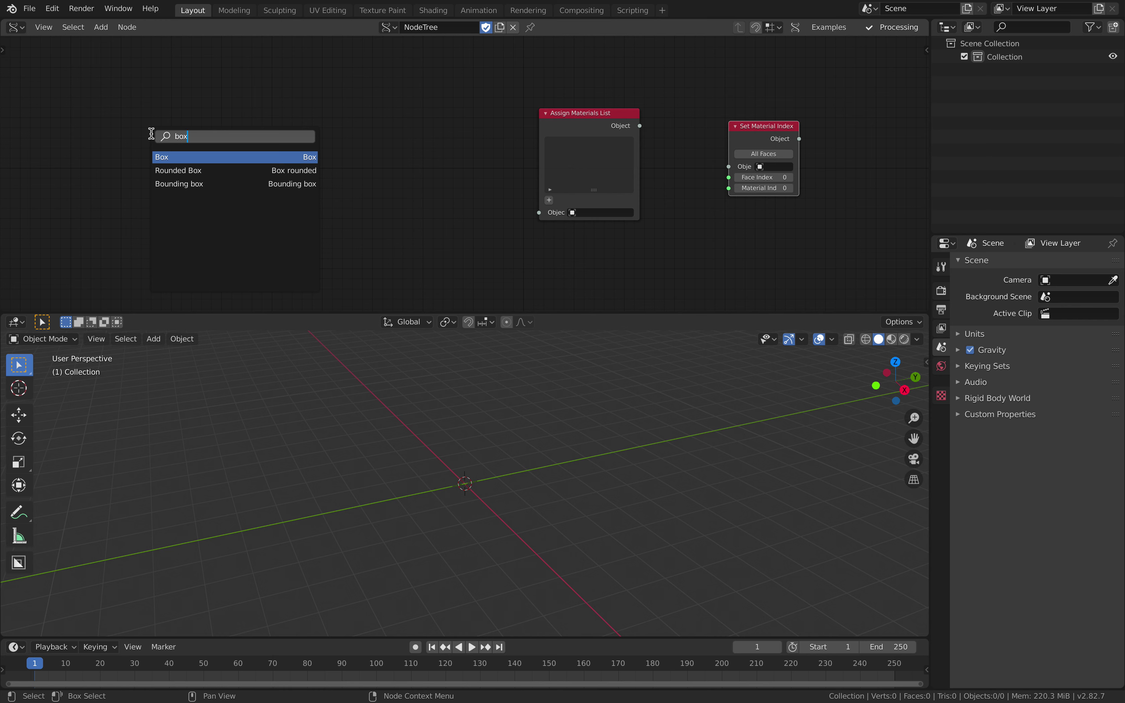
{"action": "key", "text": "Return"}
{"action": "left_click", "coordinate": [46, 117]}
{"action": "middle_click_drag", "start_coordinate": [224, 131], "coordinate": [282, 134]}
{"action": "scroll", "coordinate": [297, 140], "scroll_direction": "up", "scroll_amount": 2}
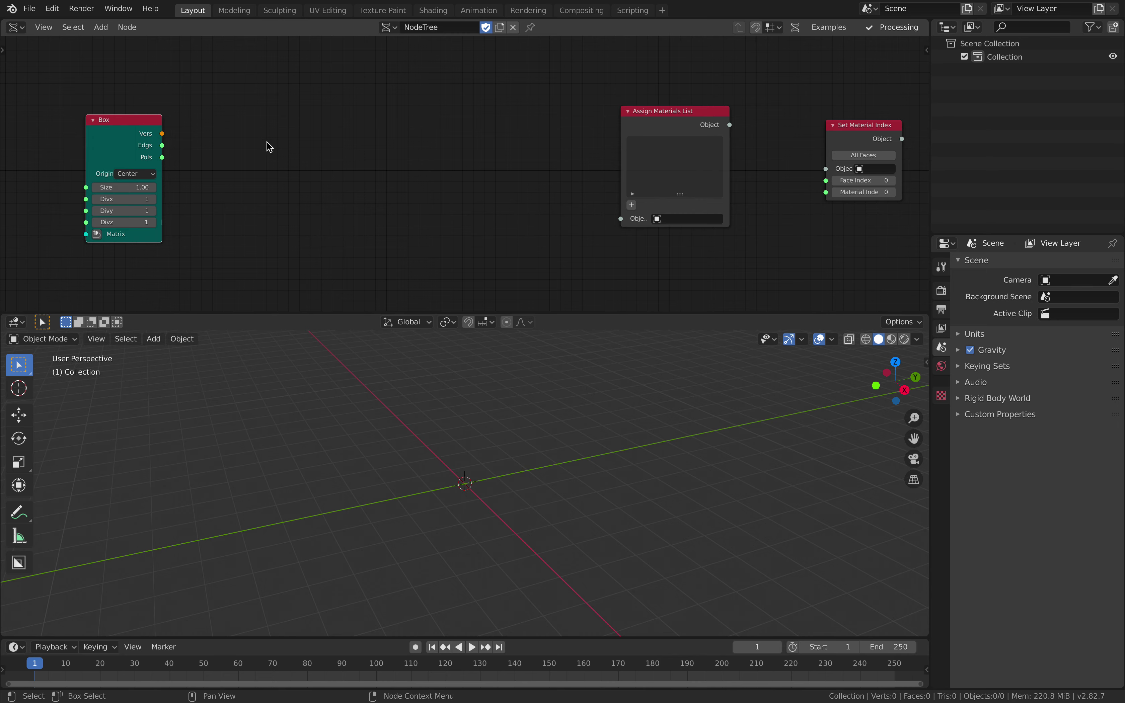
Step: Add a Viewer BMesh node between the Box and Assign Materials List nodes
{"action": "key", "text": "alt+space"}
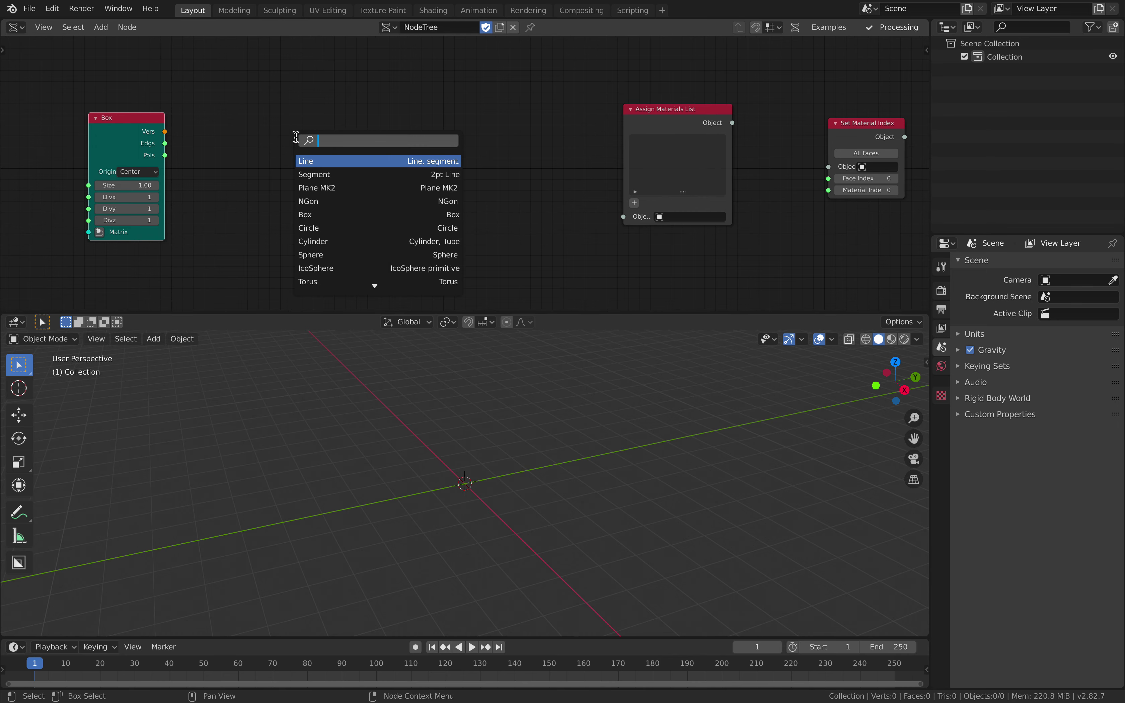
{"action": "type", "text": "bm"}
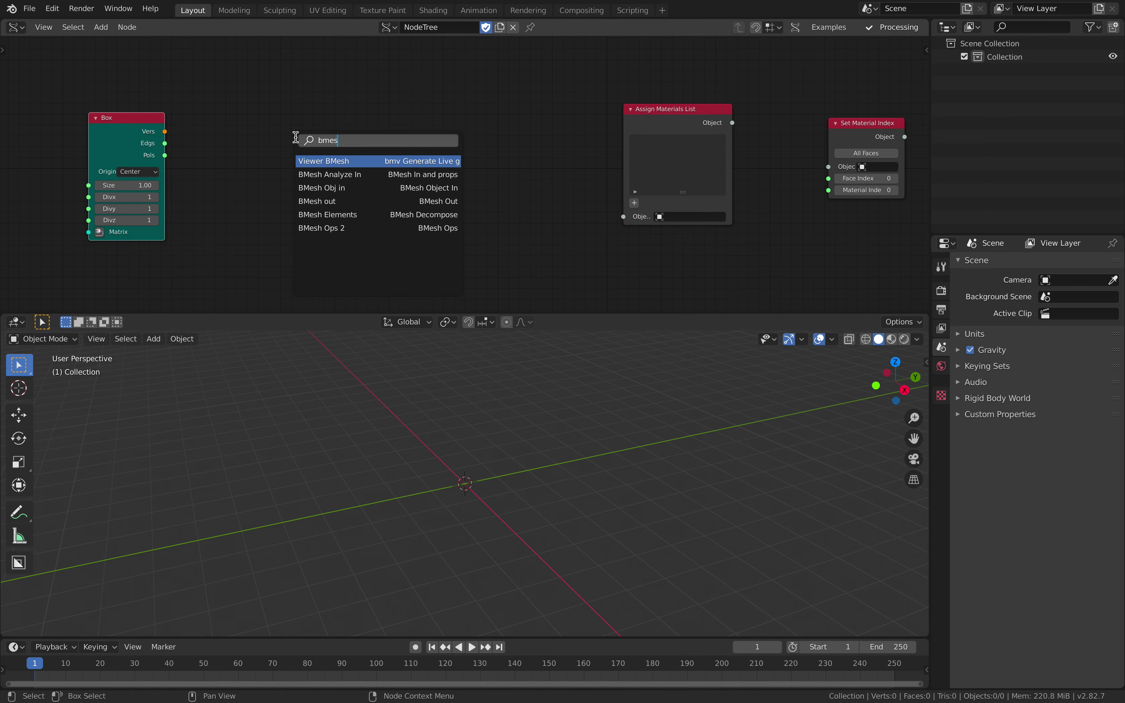
{"action": "type", "text": "es"}
{"action": "key", "text": "Return"}
{"action": "left_click", "coordinate": [358, 93]}
Step: Add a Plane MK2 node below the Box node
{"action": "key", "text": "alt+space"}
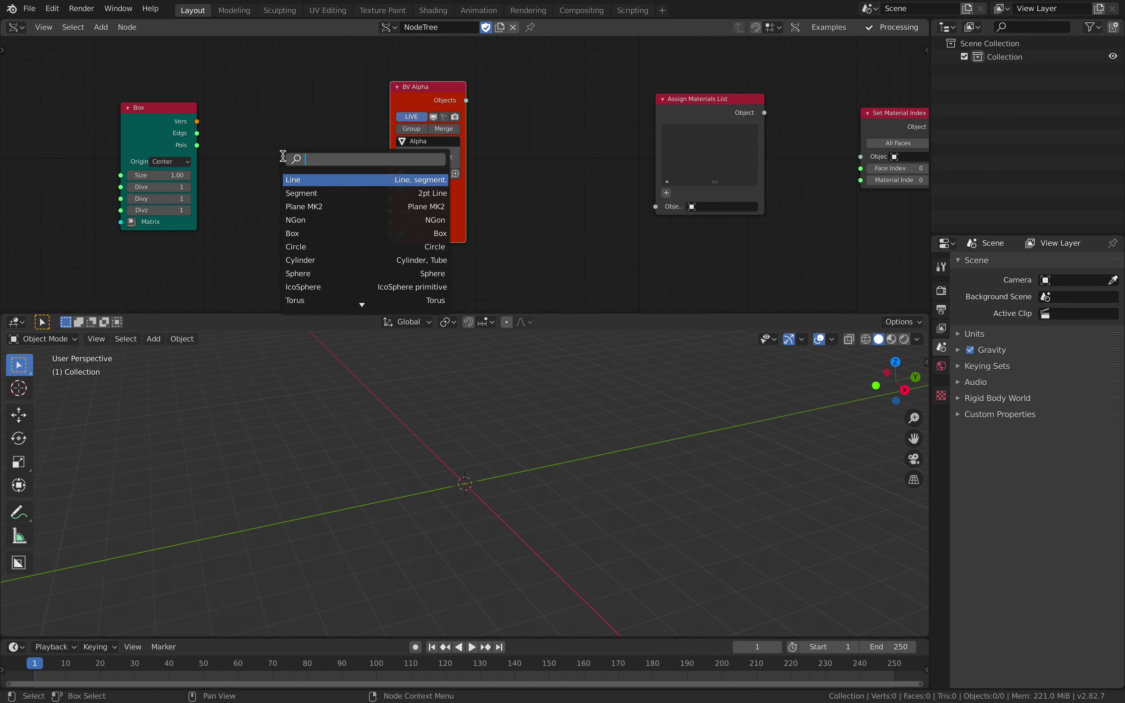
{"action": "type", "text": "plane"}
{"action": "key", "text": "Return"}
{"action": "left_click", "coordinate": [232, 226]}
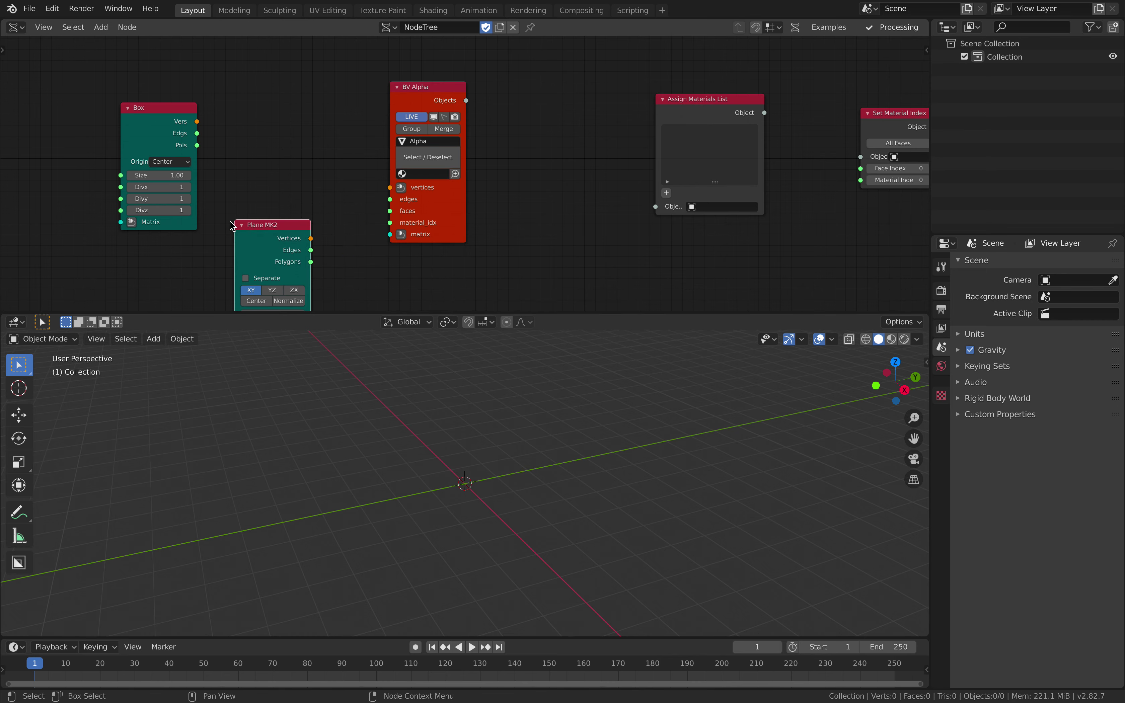
Step: Link the Box's Vers and Pols to the viewer's vertices and faces, and the Plane's Vertices to its matrix input
{"action": "middle_click_drag", "start_coordinate": [233, 225], "coordinate": [260, 174]}
{"action": "left_click_drag", "start_coordinate": [340, 186], "coordinate": [299, 200]}
{"action": "left_click_drag", "start_coordinate": [418, 135], "coordinate": [225, 93]}
{"action": "mouse_move", "coordinate": [465, 418]}
{"action": "middle_mouse_down"}
{"action": "mouse_move", "coordinate": [577, 437]}
{"action": "mouse_move", "coordinate": [452, 423]}
{"action": "middle_mouse_up"}
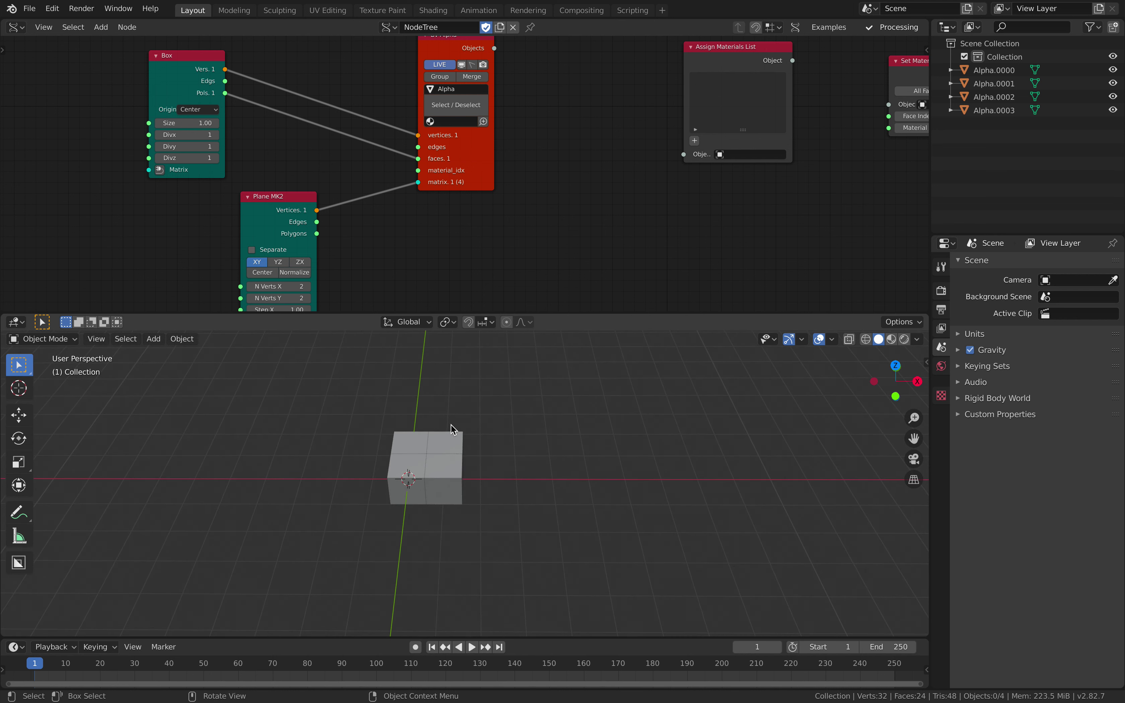
Step: Set both N Verts X and N Verts Y of the Plane MK2 node to 6
{"action": "scroll", "coordinate": [331, 253], "scroll_direction": "up", "scroll_amount": 1}
{"action": "left_click", "coordinate": [310, 257]}
{"action": "left_click", "coordinate": [310, 257]}
{"action": "left_click", "coordinate": [310, 256]}
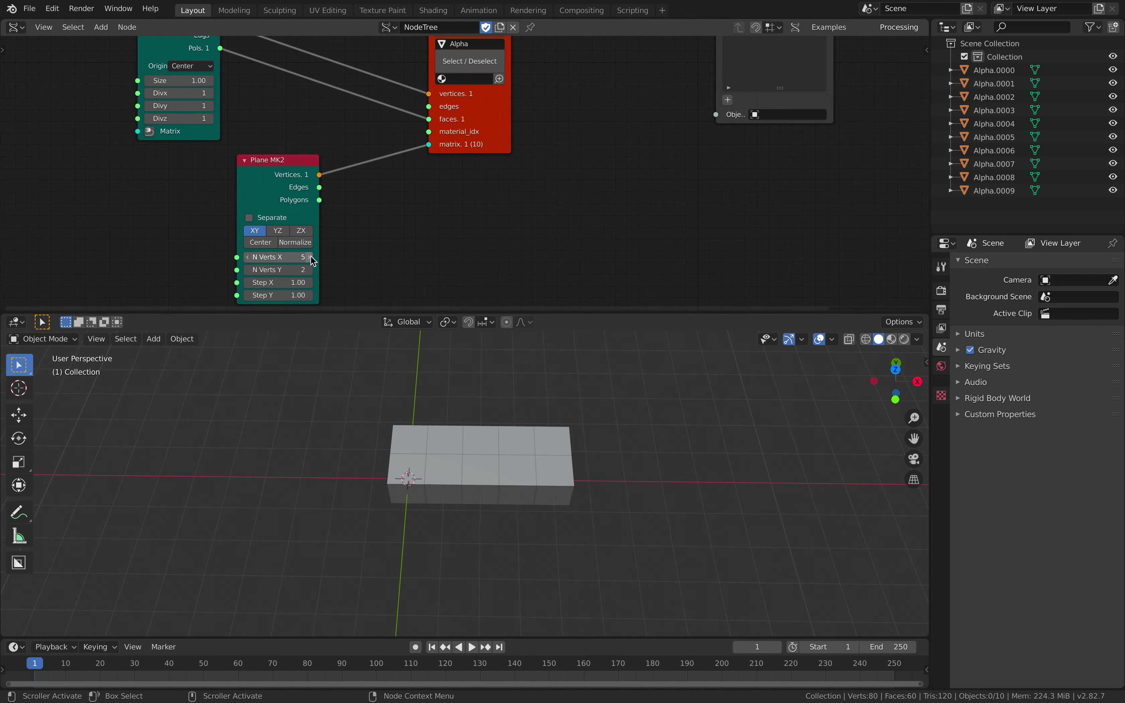
{"action": "left_click", "coordinate": [309, 257]}
{"action": "left_click", "coordinate": [309, 270]}
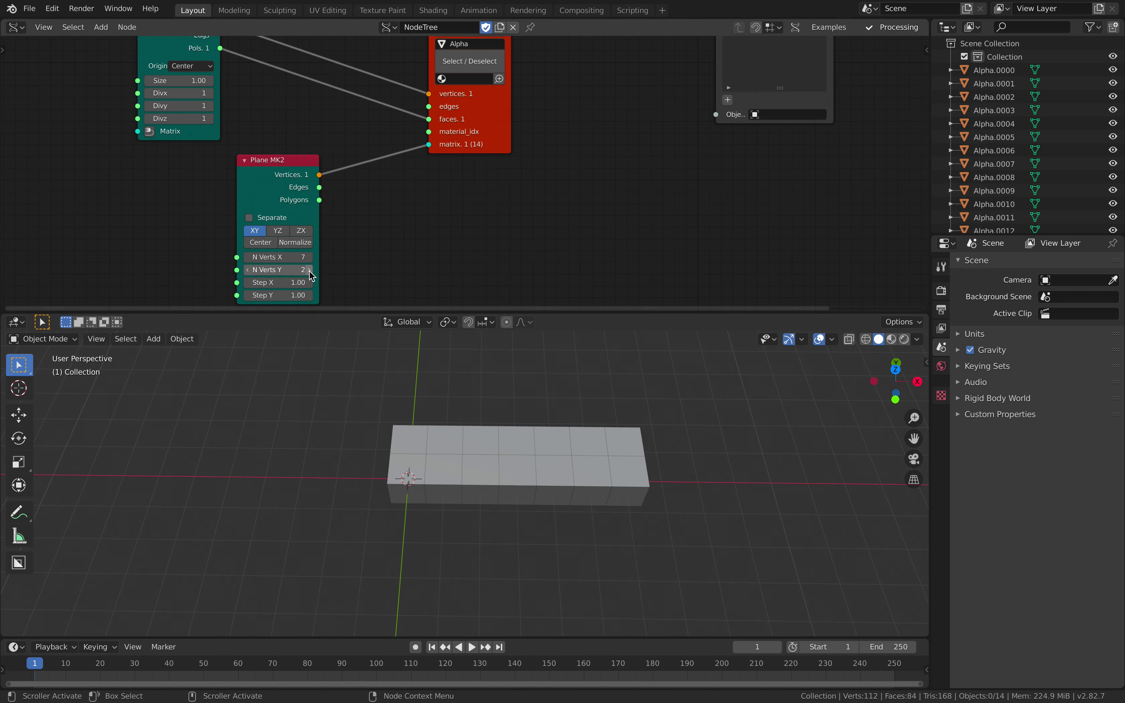
{"action": "left_click", "coordinate": [310, 270]}
{"action": "left_click", "coordinate": [310, 270]}
{"action": "left_click", "coordinate": [309, 270]}
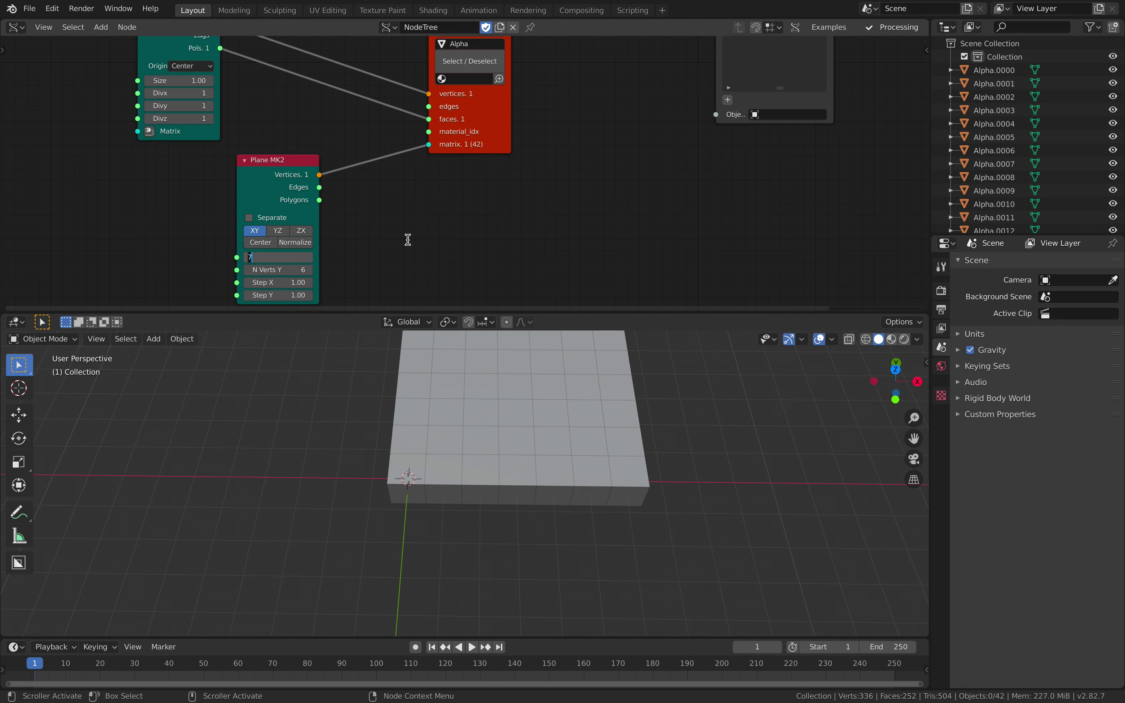
{"action": "type", "text": "6"}
{"action": "key", "text": "Return"}
Step: Set Step X and Step Y of the Plane MK2 node to 1.13 to space the boxes apart
{"action": "middle_click_drag", "start_coordinate": [550, 394], "coordinate": [503, 448], "text": "shift"}
{"action": "middle_click_drag", "start_coordinate": [281, 273], "coordinate": [293, 278]}
{"action": "left_click_drag", "start_coordinate": [293, 287], "coordinate": [323, 300]}
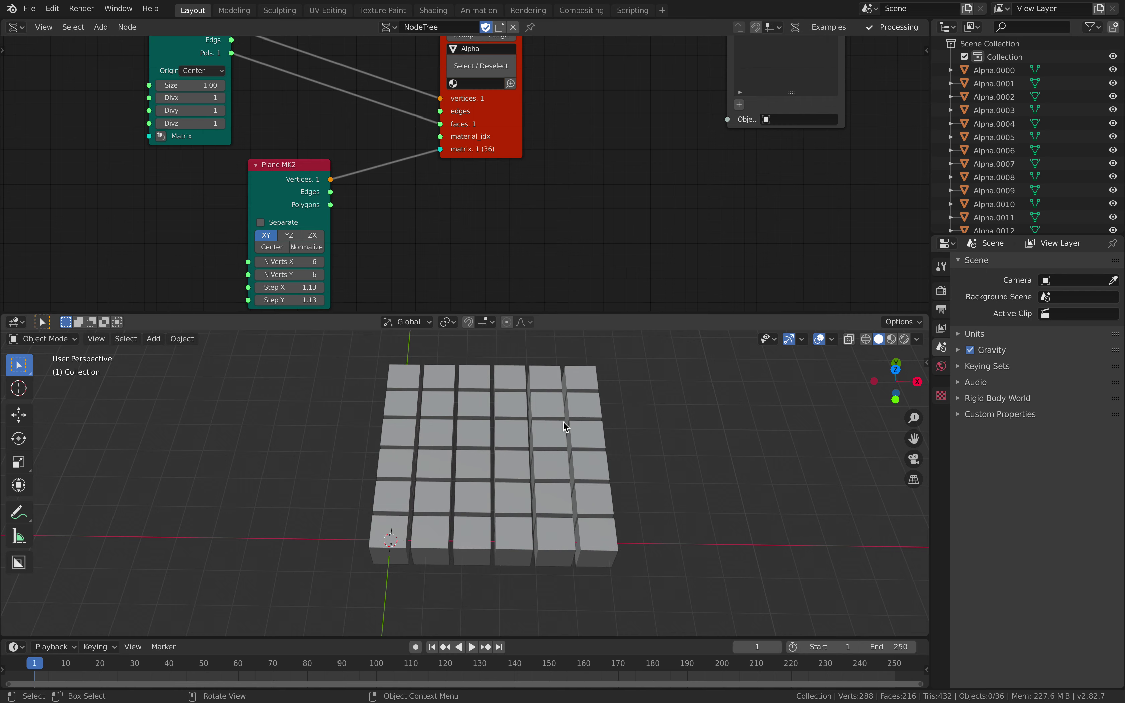
Step: Select a single box inside the grid and enlarge the node editor area
{"action": "left_click", "coordinate": [562, 421]}
{"action": "middle_click_drag", "start_coordinate": [608, 456], "coordinate": [480, 410]}
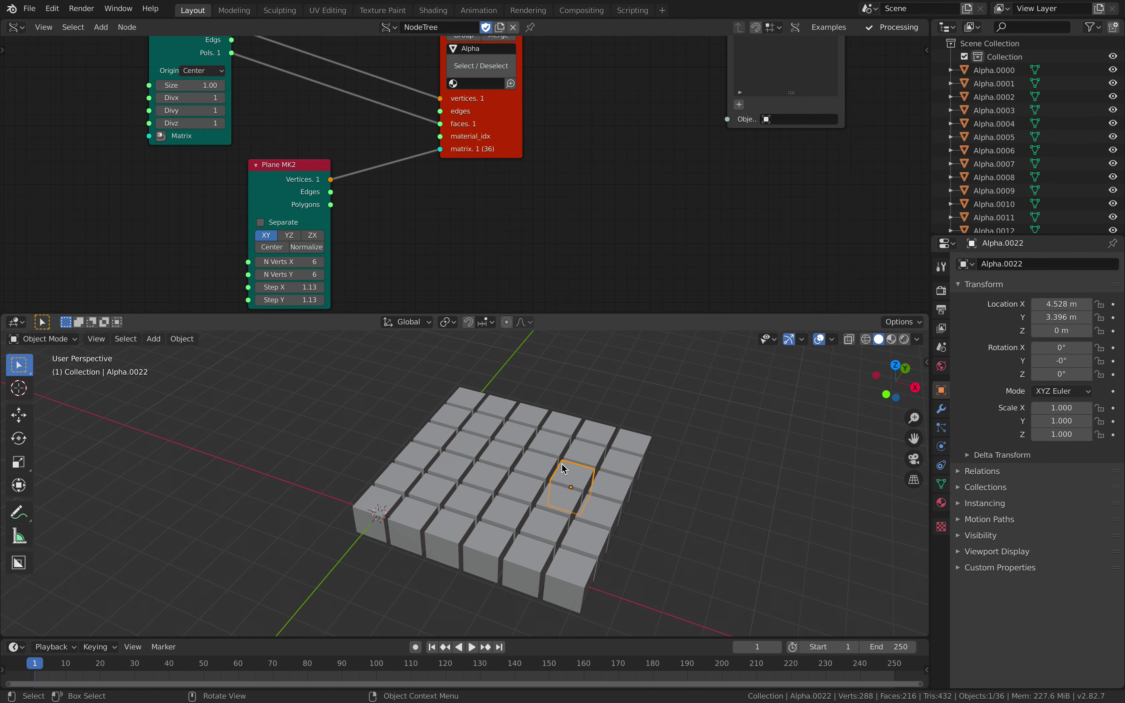
{"action": "middle_click_drag", "start_coordinate": [564, 507], "coordinate": [677, 441]}
{"action": "scroll", "coordinate": [762, 195], "scroll_direction": "down", "scroll_amount": 2}
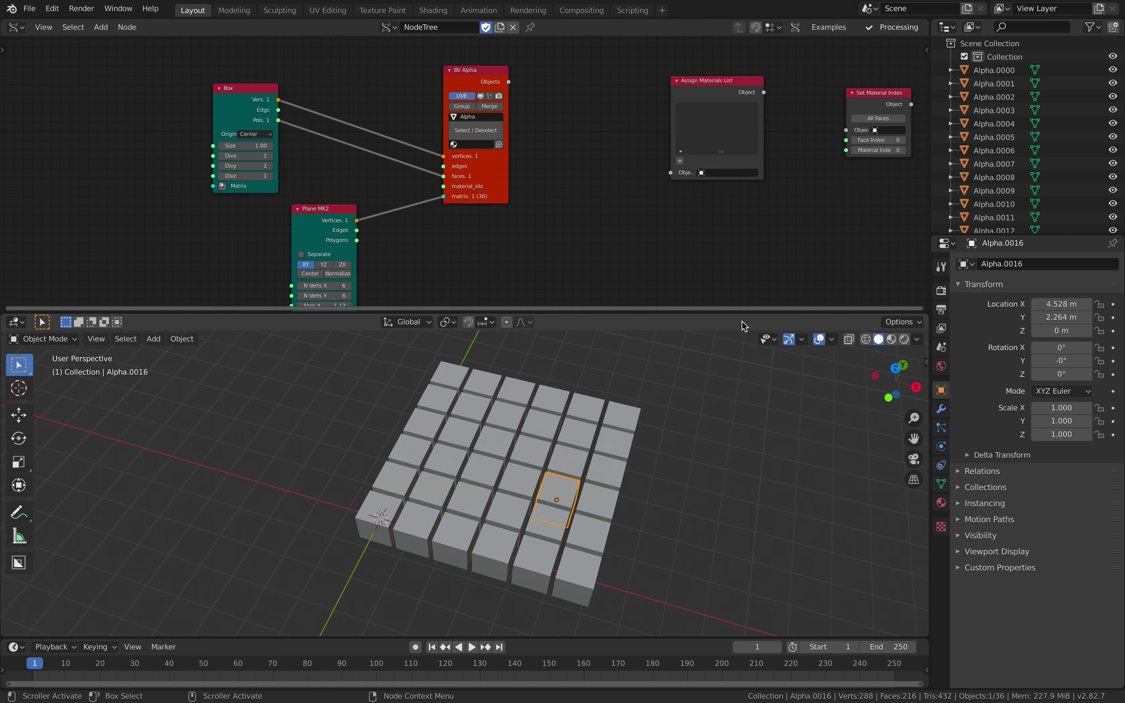
{"action": "left_click_drag", "start_coordinate": [742, 313], "coordinate": [655, 392]}
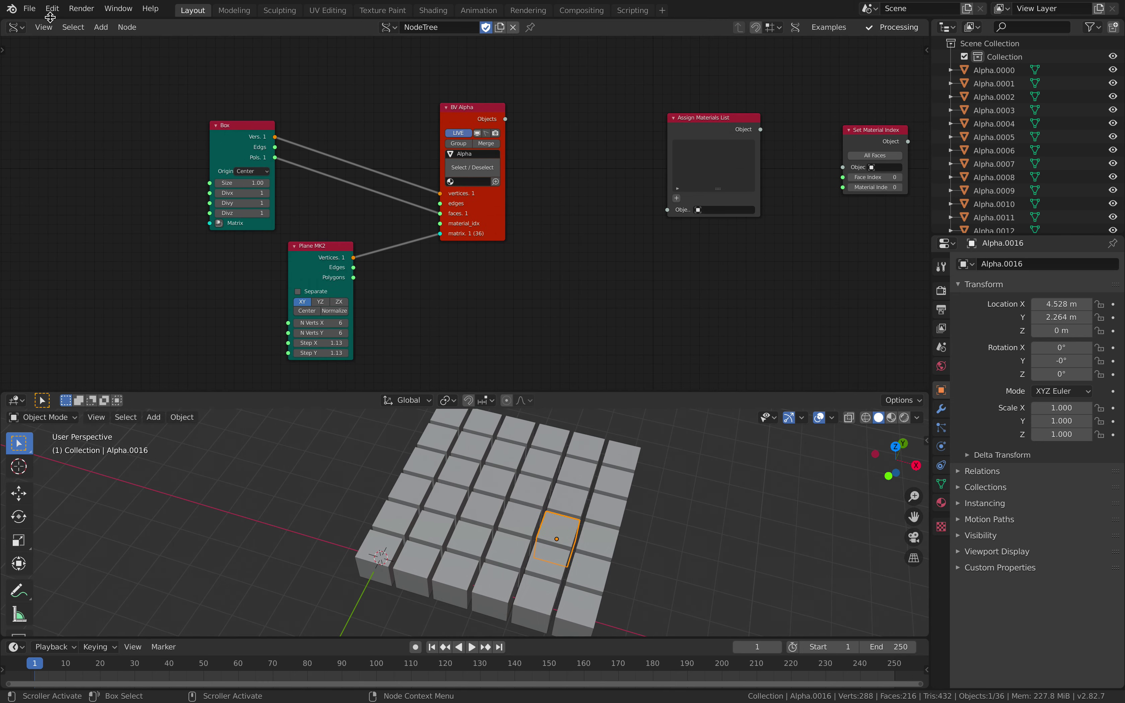
Step: Save the file to the Desktop as material_multi_001.blend
{"action": "left_click", "coordinate": [35, 10]}
{"action": "left_click", "coordinate": [52, 98]}
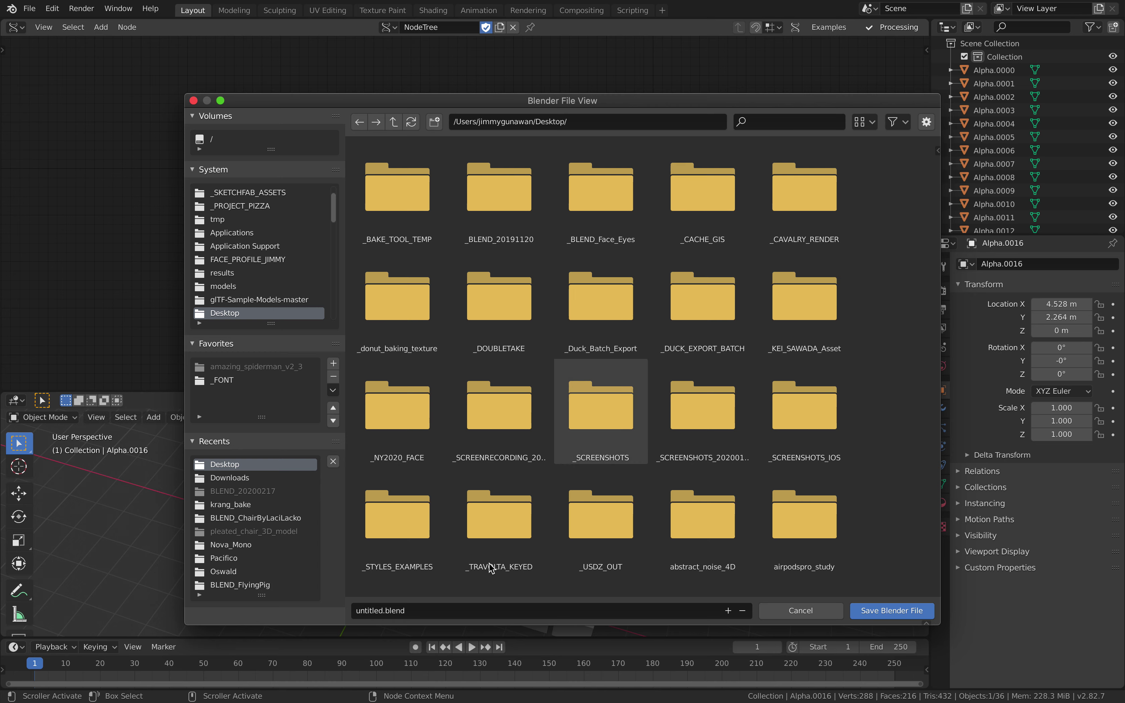
{"action": "left_click", "coordinate": [371, 610]}
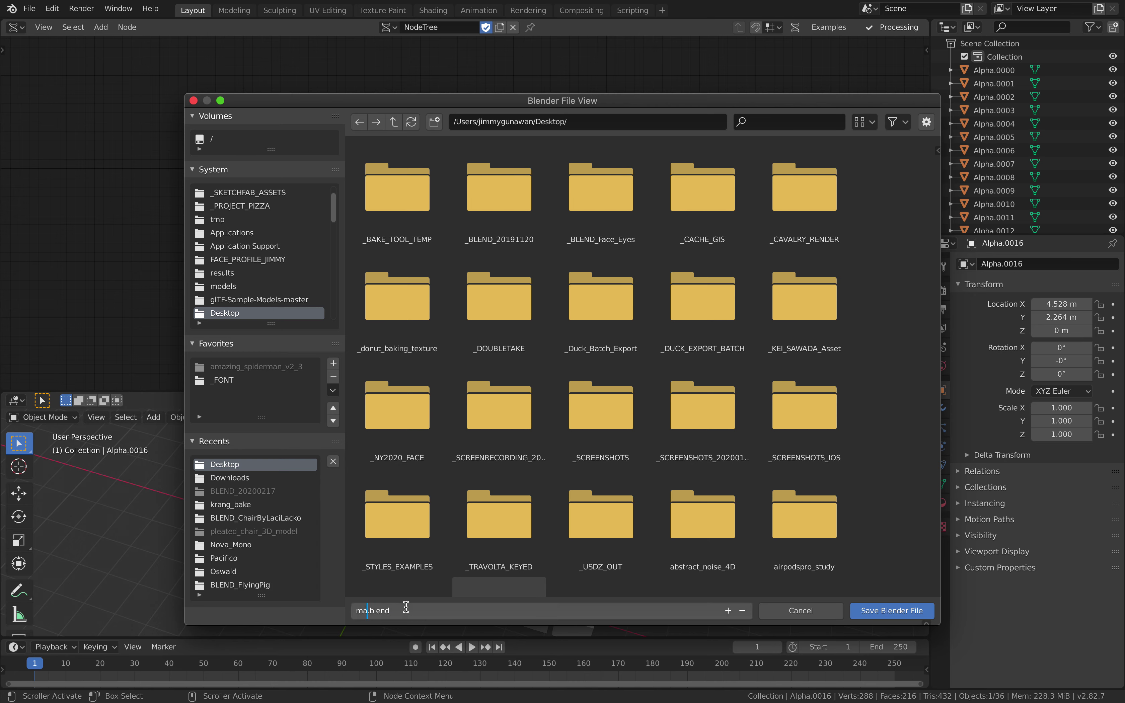
{"action": "type", "text": "material_multi_001"}
{"action": "key", "text": "Return"}
{"action": "left_click", "coordinate": [892, 610]}
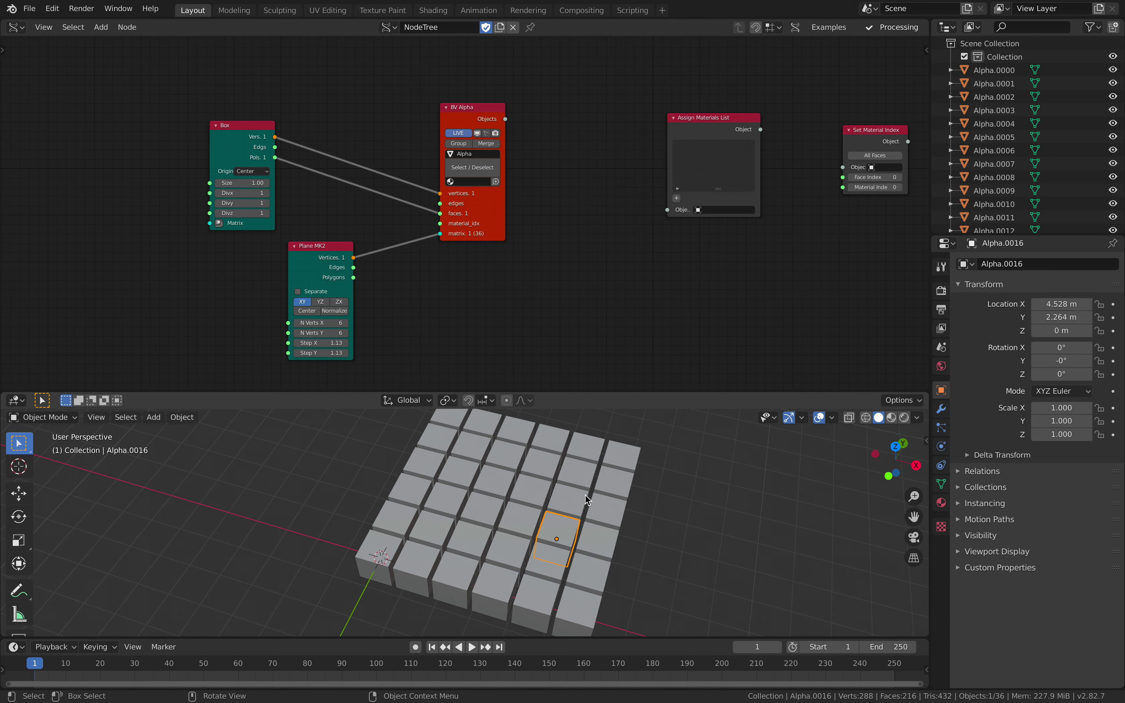
Step: Move the Assign Materials List, Set Material Index and Box nodes closer to the viewer node for a compact layout
{"action": "left_click_drag", "start_coordinate": [480, 109], "coordinate": [490, 102]}
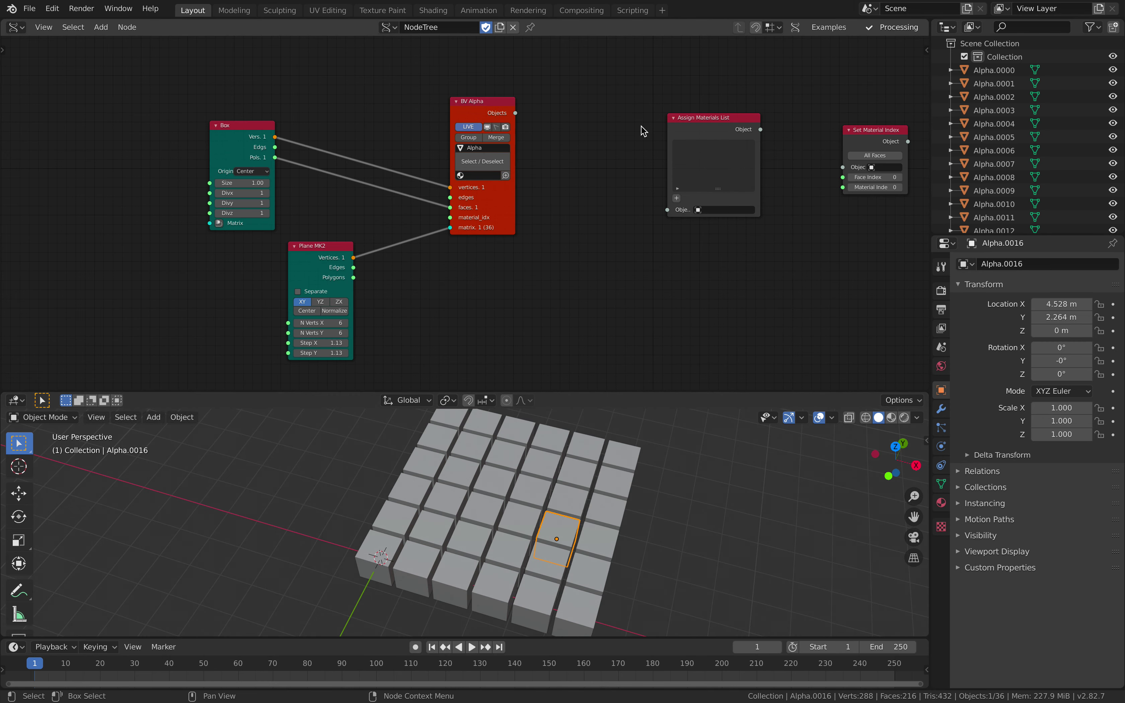
{"action": "left_click_drag", "start_coordinate": [722, 133], "coordinate": [654, 138]}
{"action": "left_click_drag", "start_coordinate": [888, 139], "coordinate": [781, 144]}
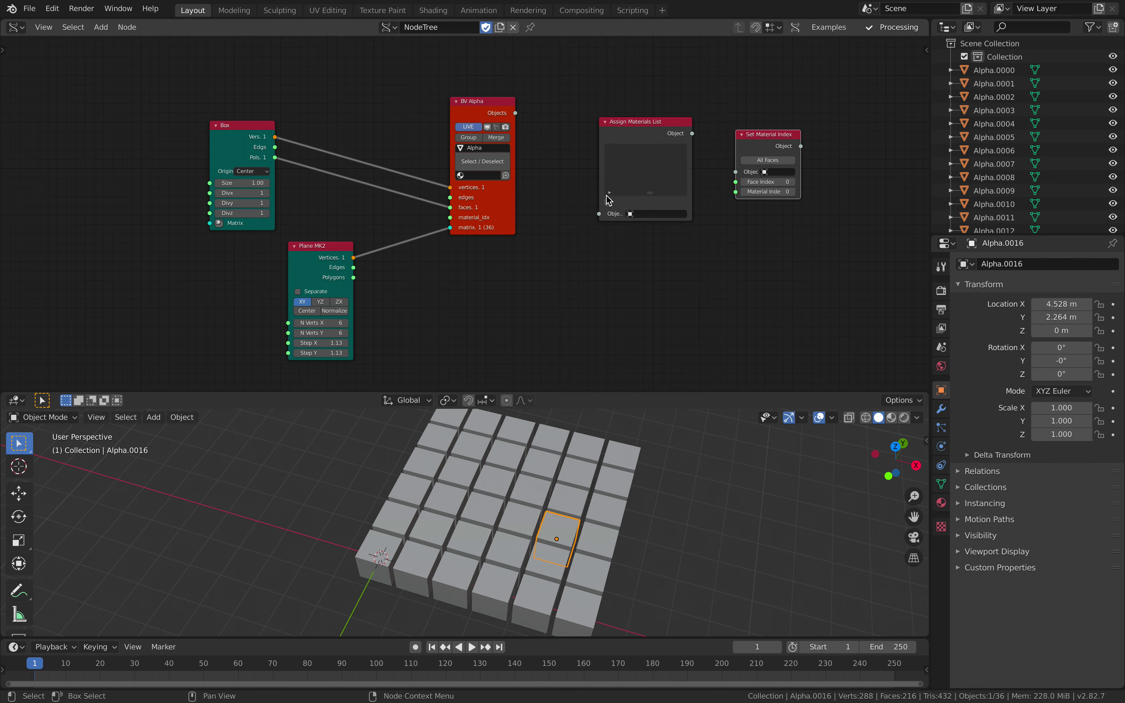
{"action": "scroll", "coordinate": [684, 226], "scroll_direction": "up", "scroll_amount": 1}
{"action": "middle_click_drag", "start_coordinate": [683, 226], "coordinate": [659, 226]}
{"action": "left_click_drag", "start_coordinate": [209, 116], "coordinate": [309, 109]}
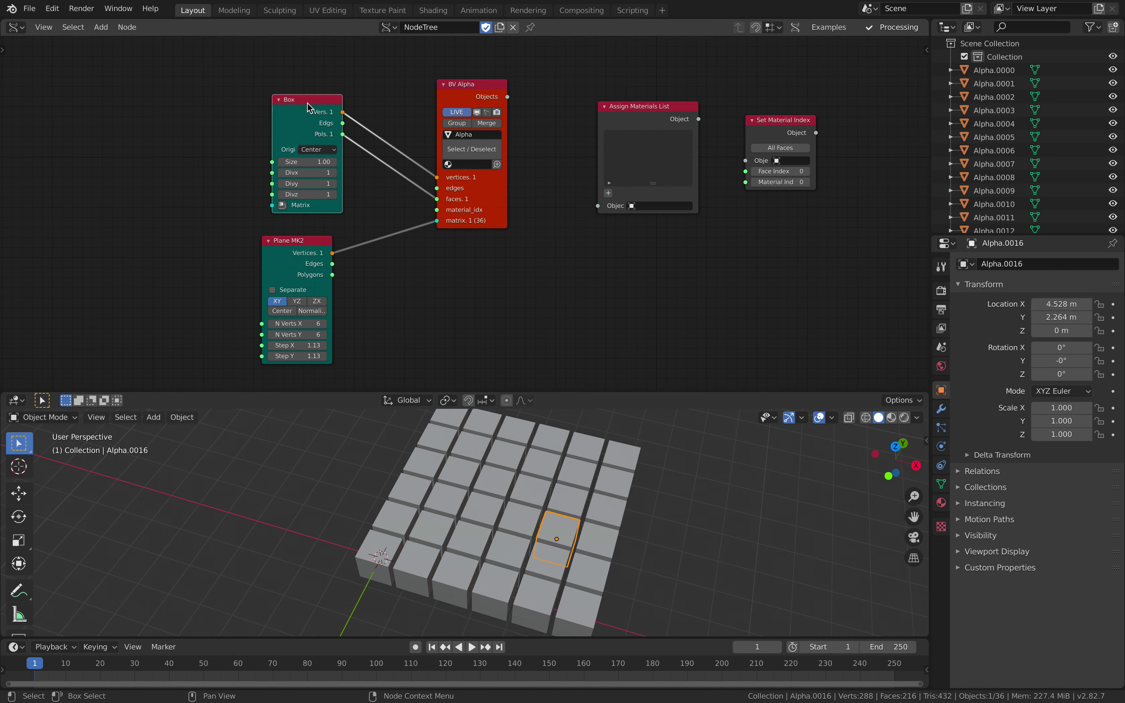
Step: Link the viewer's Objects through Assign Materials List into Set Material Index's Object input, and rearrange these nodes with more space between them
{"action": "left_click_drag", "start_coordinate": [507, 100], "coordinate": [555, 108]}
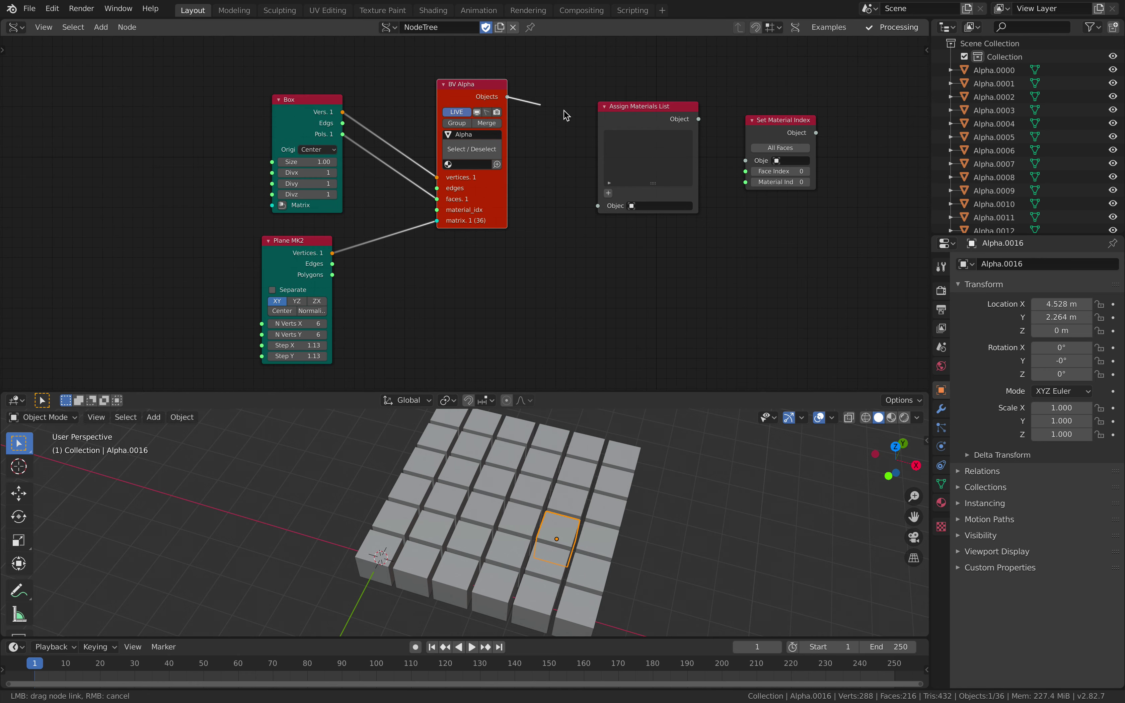
{"action": "left_click_drag", "start_coordinate": [731, 160], "coordinate": [745, 160]}
{"action": "left_click_drag", "start_coordinate": [492, 89], "coordinate": [488, 156]}
{"action": "left_click_drag", "start_coordinate": [635, 113], "coordinate": [618, 32]}
{"action": "middle_click_drag", "start_coordinate": [487, 201], "coordinate": [466, 301]}
{"action": "left_click_drag", "start_coordinate": [466, 254], "coordinate": [559, 223]}
{"action": "left_click_drag", "start_coordinate": [626, 159], "coordinate": [724, 261]}
{"action": "left_click_drag", "start_coordinate": [640, 114], "coordinate": [646, 175]}
{"action": "middle_click_drag", "start_coordinate": [646, 175], "coordinate": [635, 131]}
{"action": "scroll", "coordinate": [607, 172], "scroll_direction": "up", "scroll_amount": 1}
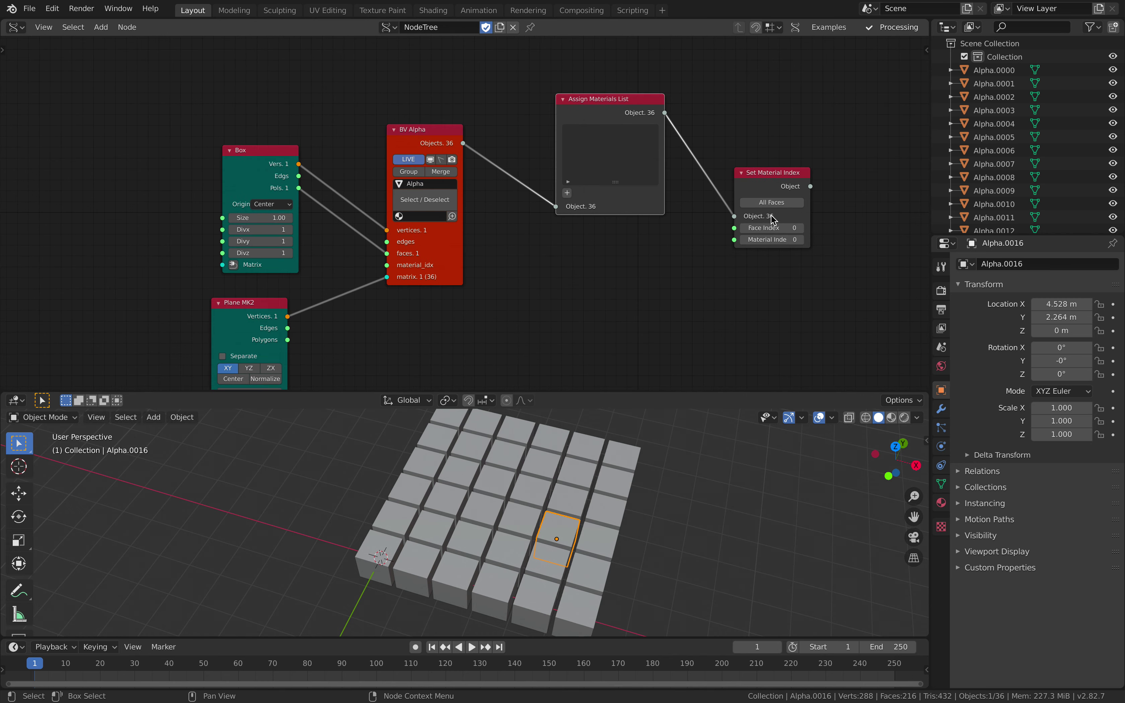
{"action": "left_click_drag", "start_coordinate": [780, 186], "coordinate": [800, 188]}
Step: Add three empty material slots to the Assign Materials List node
{"action": "left_click", "coordinate": [567, 194]}
{"action": "left_click", "coordinate": [568, 194]}
{"action": "left_click", "coordinate": [567, 194]}
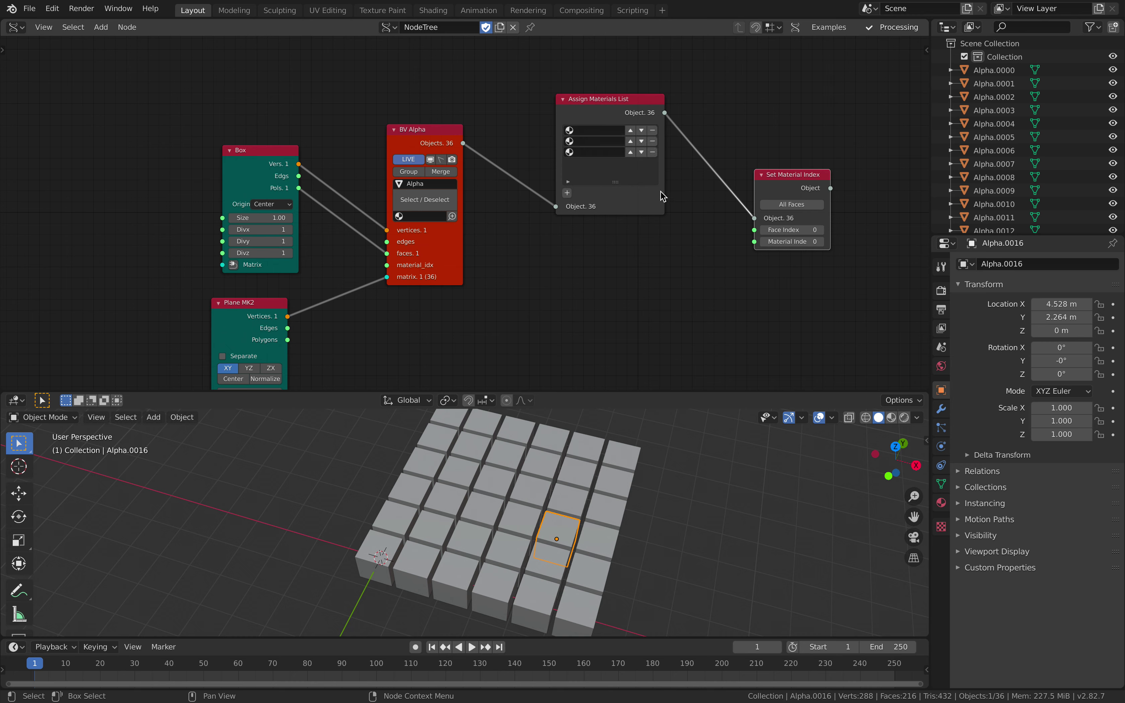
Step: Widen the Assign Materials List node and lower it between the viewer and Set Material Index nodes
{"action": "left_click_drag", "start_coordinate": [663, 186], "coordinate": [686, 186]}
{"action": "left_click", "coordinate": [616, 132]}
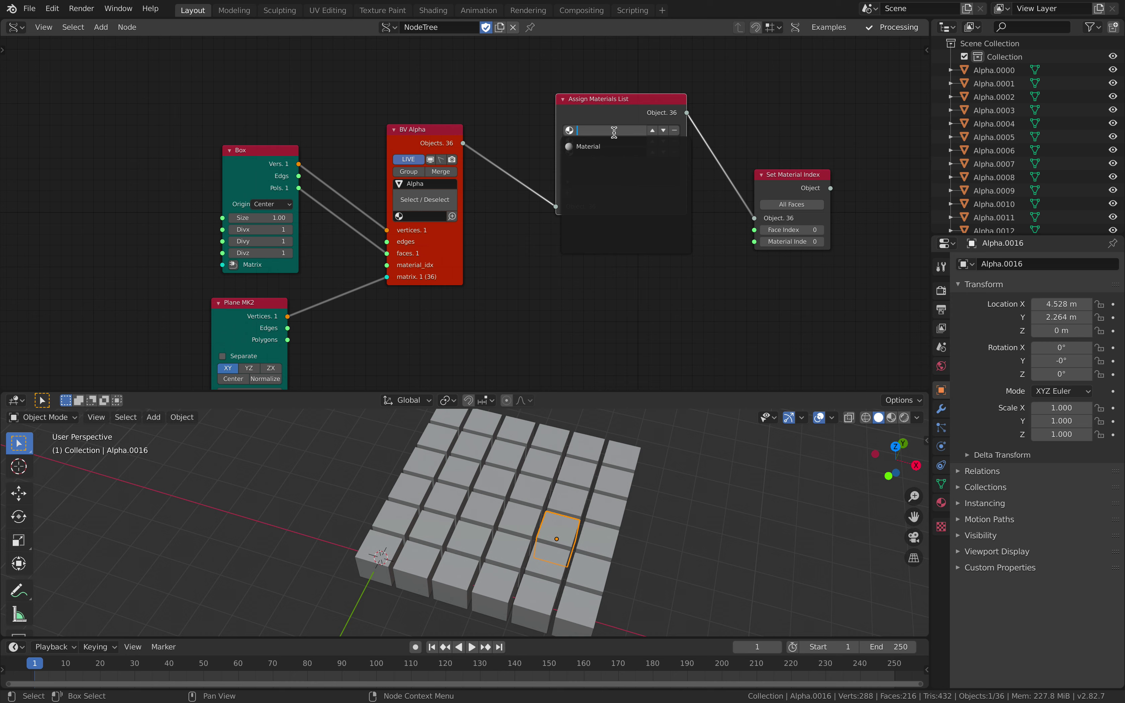
{"action": "left_click_drag", "start_coordinate": [600, 114], "coordinate": [586, 163]}
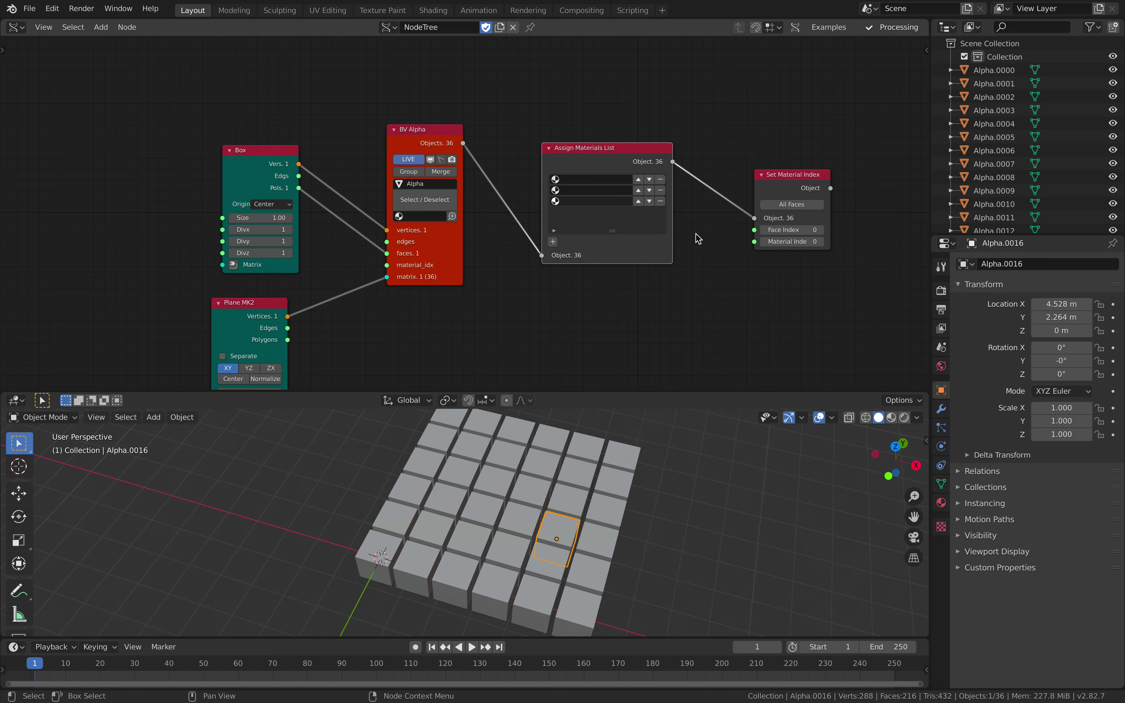
Step: Create a red material in the object's first slot and choose Material.001 for the first entry of Assign Materials List
{"action": "left_click", "coordinate": [943, 502]}
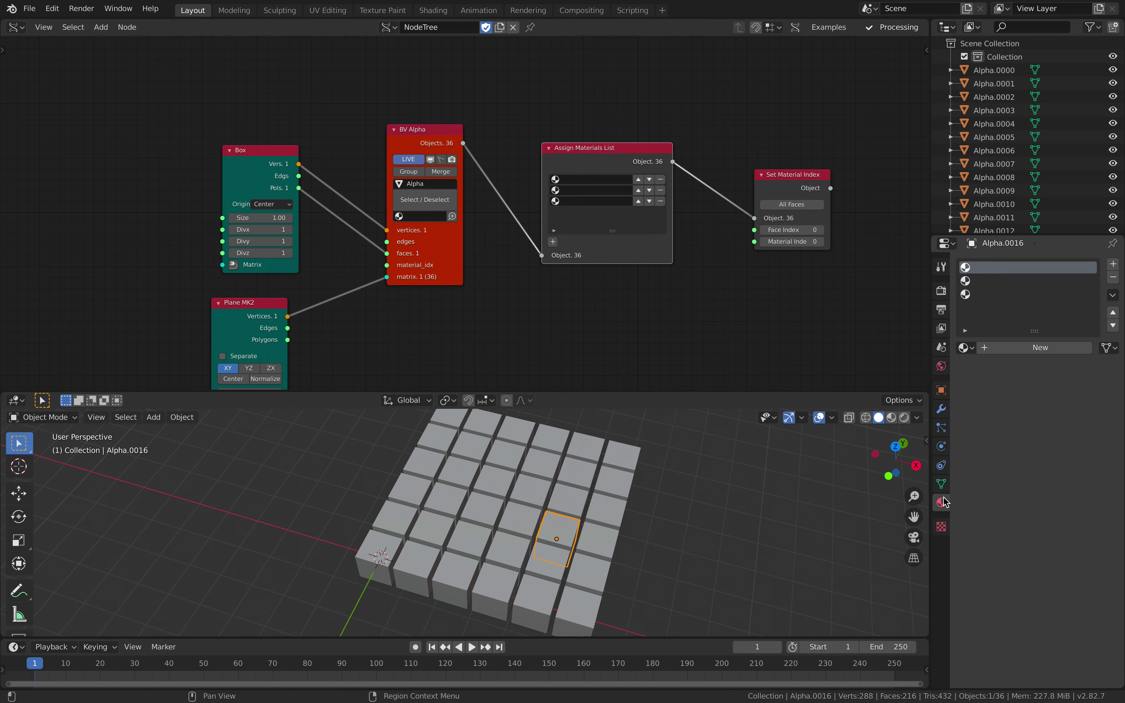
{"action": "left_click", "coordinate": [1008, 352]}
{"action": "left_click", "coordinate": [1067, 485]}
{"action": "left_click", "coordinate": [1046, 337]}
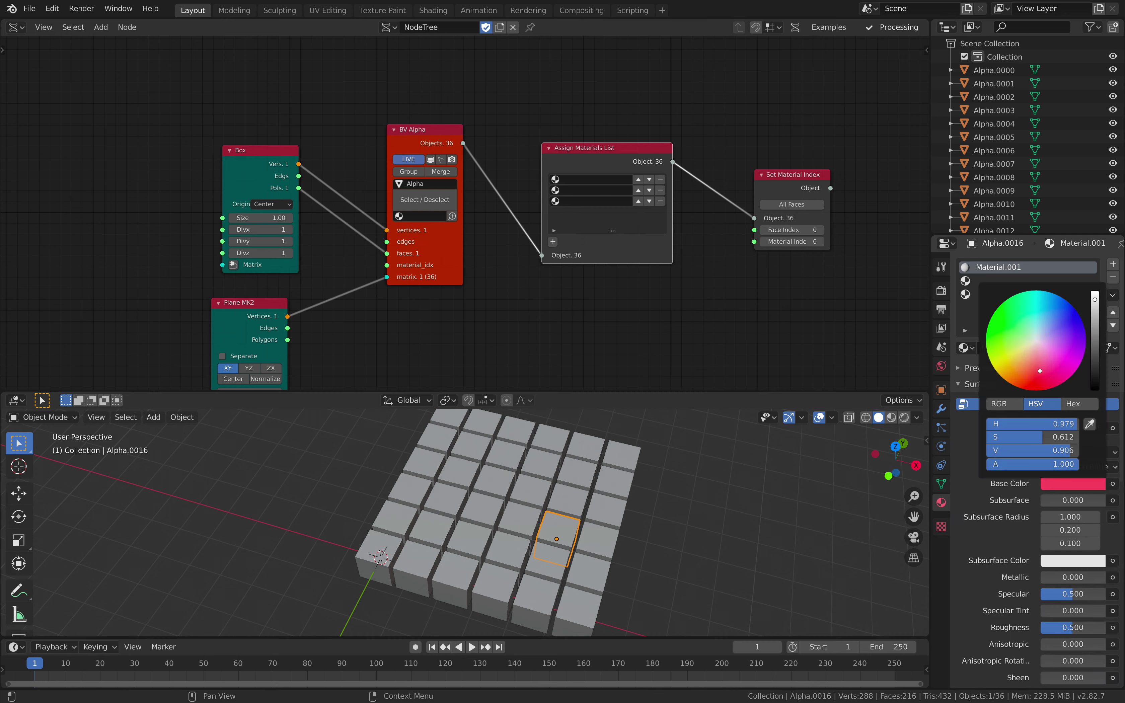
{"action": "left_click", "coordinate": [598, 180]}
{"action": "left_click", "coordinate": [601, 207]}
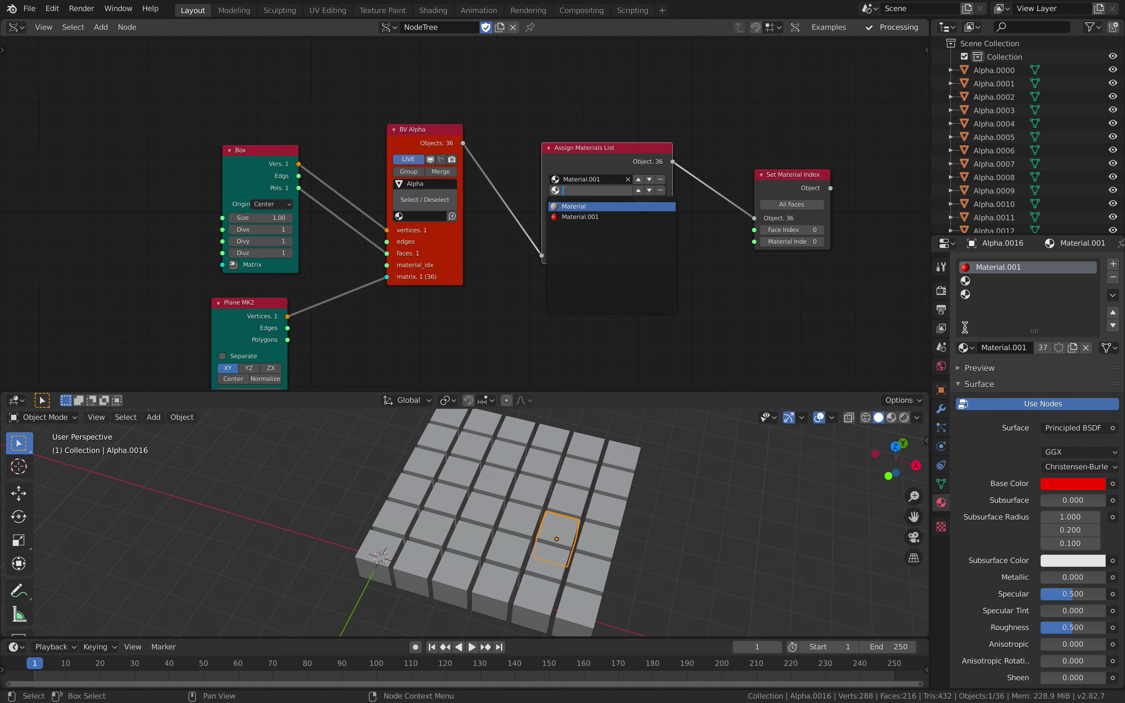
Step: Create a green material in the second slot and choose Material.002 for the second entry of Assign Materials List
{"action": "left_click", "coordinate": [1004, 281]}
{"action": "left_click", "coordinate": [993, 350]}
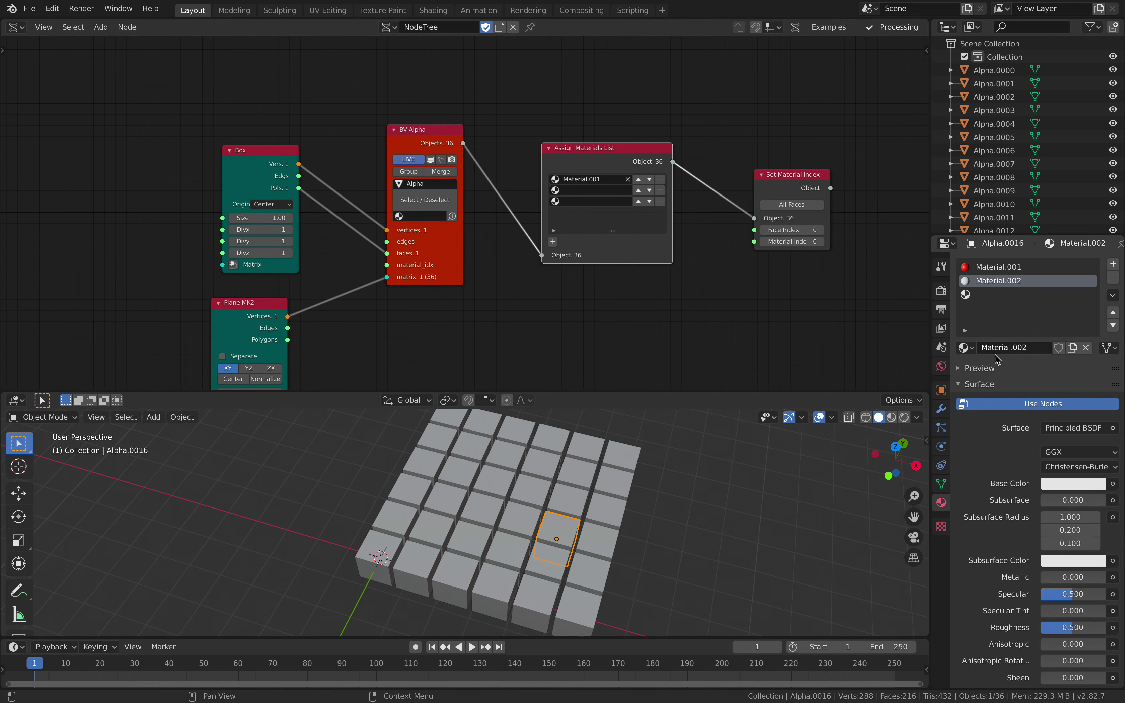
{"action": "left_click", "coordinate": [1046, 482]}
{"action": "left_click", "coordinate": [1011, 329]}
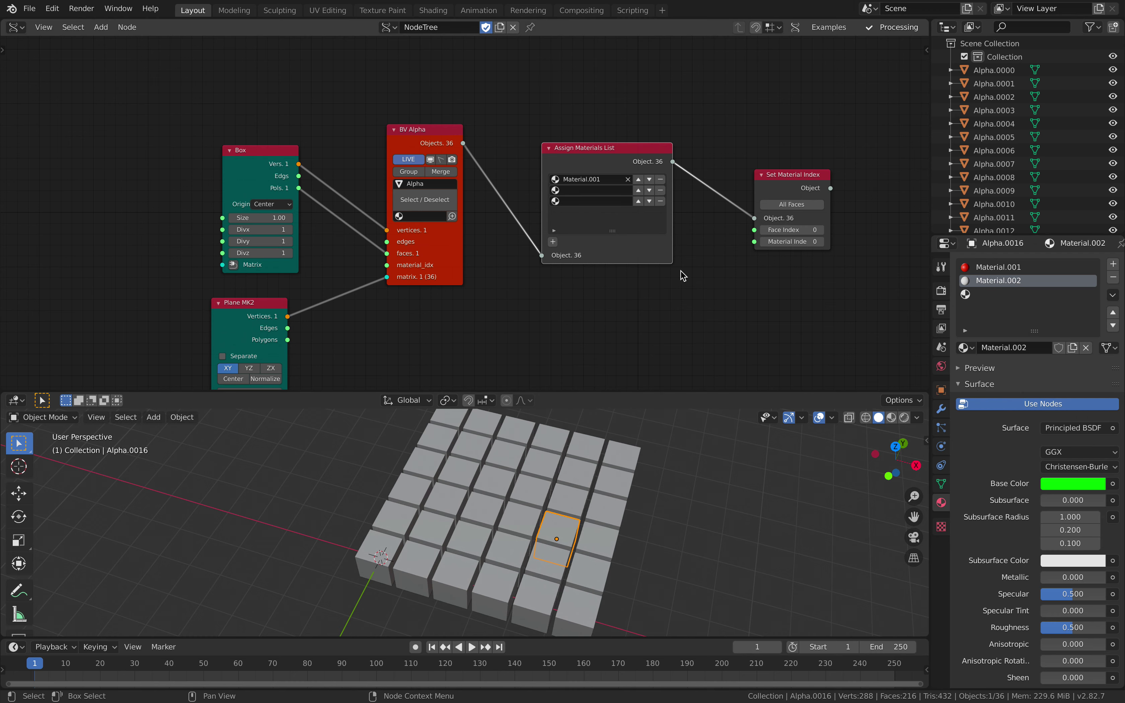
{"action": "left_click", "coordinate": [591, 191]}
{"action": "left_click", "coordinate": [613, 227]}
Step: Create a blue material in the third slot and choose Material.003 for the third entry of Assign Materials List
{"action": "left_click", "coordinate": [1000, 294]}
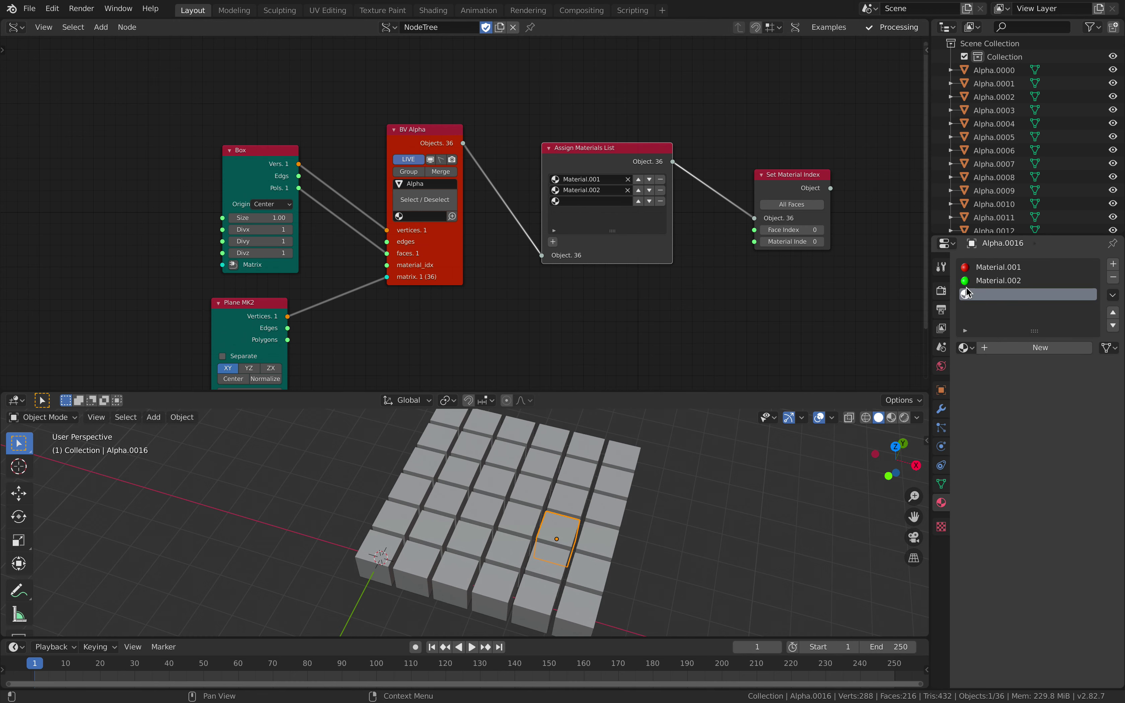
{"action": "left_click", "coordinate": [1017, 351]}
{"action": "left_click", "coordinate": [1069, 482]}
{"action": "left_click", "coordinate": [988, 327]}
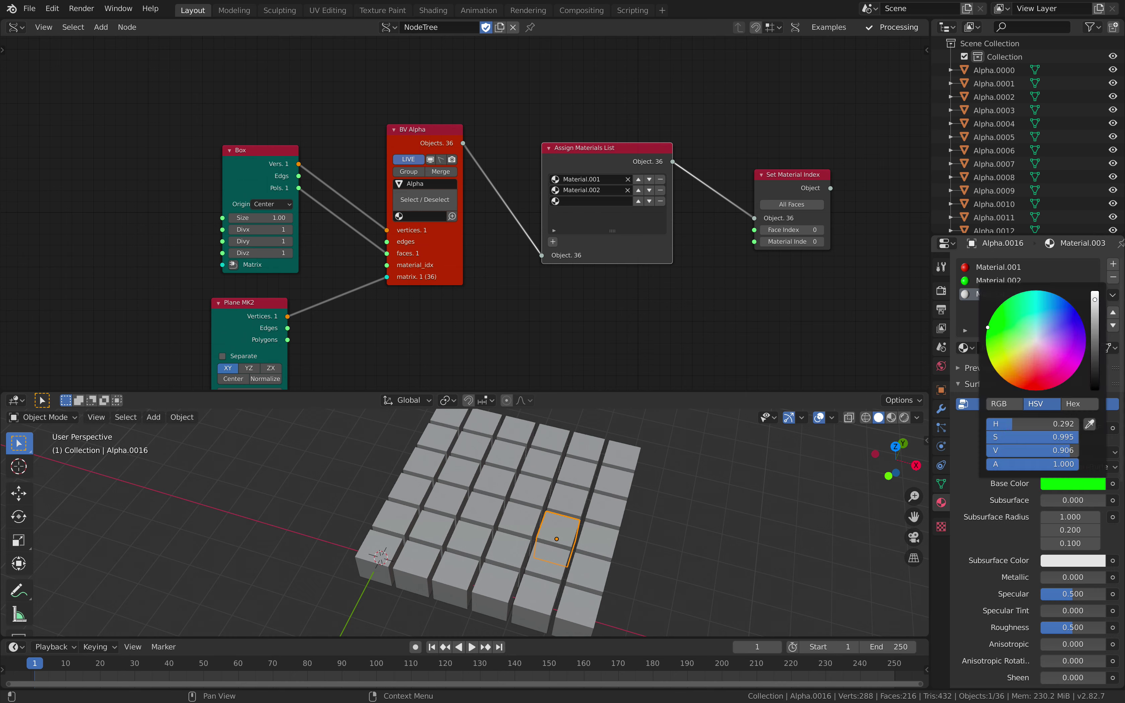
{"action": "mouse_move", "coordinate": [989, 321]}
{"action": "left_mouse_down"}
{"action": "mouse_move", "coordinate": [1083, 331]}
{"action": "mouse_move", "coordinate": [1094, 377]}
{"action": "mouse_move", "coordinate": [1070, 377]}
{"action": "mouse_move", "coordinate": [1080, 316]}
{"action": "mouse_move", "coordinate": [1059, 298]}
{"action": "left_mouse_up"}
{"action": "left_click", "coordinate": [599, 203]}
{"action": "left_click", "coordinate": [598, 247]}
{"action": "left_click", "coordinate": [679, 261]}
Step: Reposition the Assign Materials List and Set Material Index nodes, select the grid's far corner box, and widen Set Material Index
{"action": "left_click_drag", "start_coordinate": [629, 156], "coordinate": [617, 158]}
{"action": "middle_click_drag", "start_coordinate": [708, 229], "coordinate": [659, 212]}
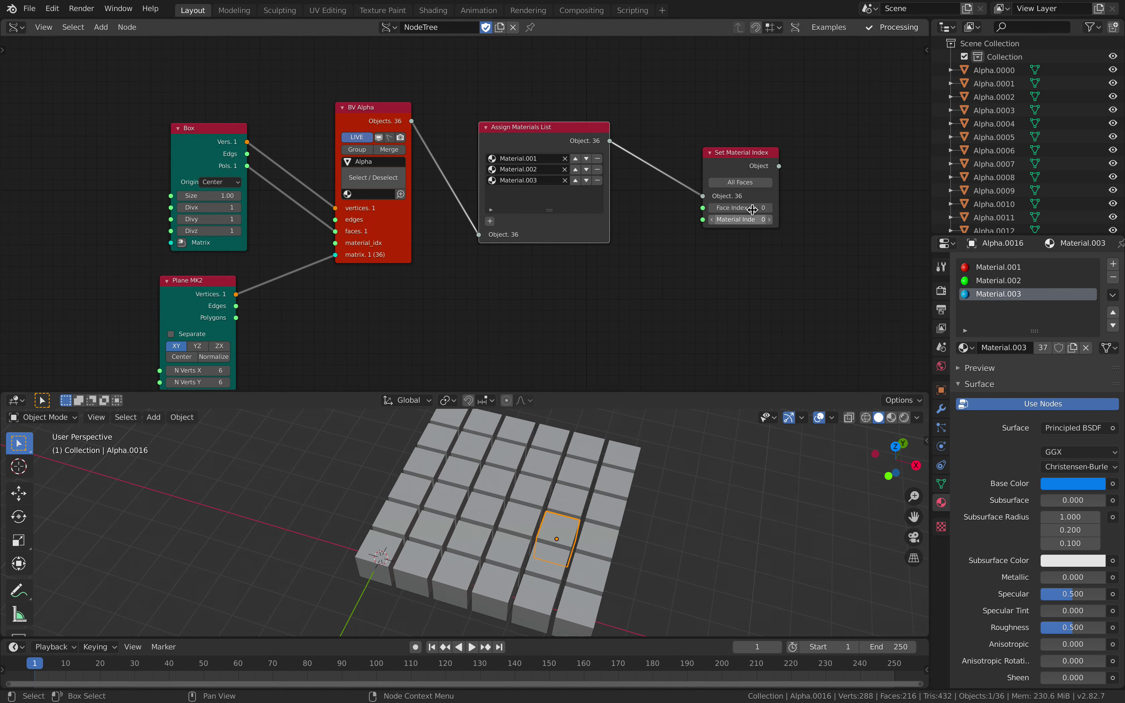
{"action": "left_click_drag", "start_coordinate": [756, 175], "coordinate": [764, 207]}
{"action": "middle_click_drag", "start_coordinate": [671, 463], "coordinate": [665, 447]}
{"action": "left_click", "coordinate": [635, 461]}
{"action": "middle_click_drag", "start_coordinate": [713, 257], "coordinate": [706, 231]}
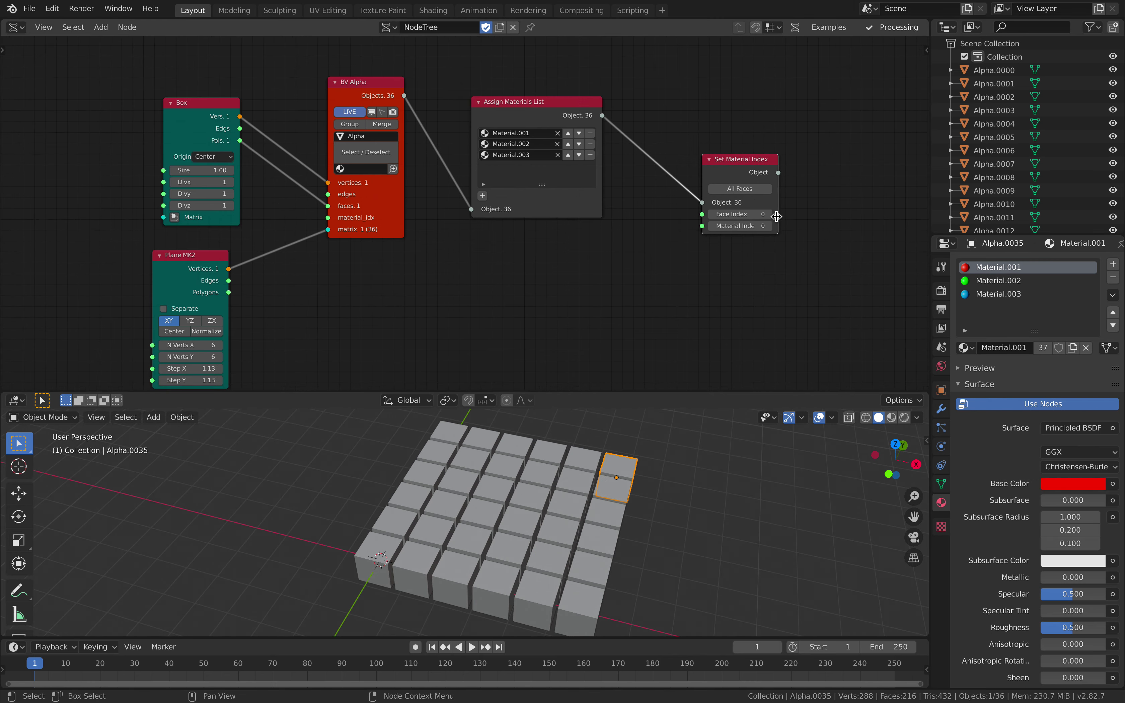
{"action": "left_click_drag", "start_coordinate": [776, 216], "coordinate": [801, 216]}
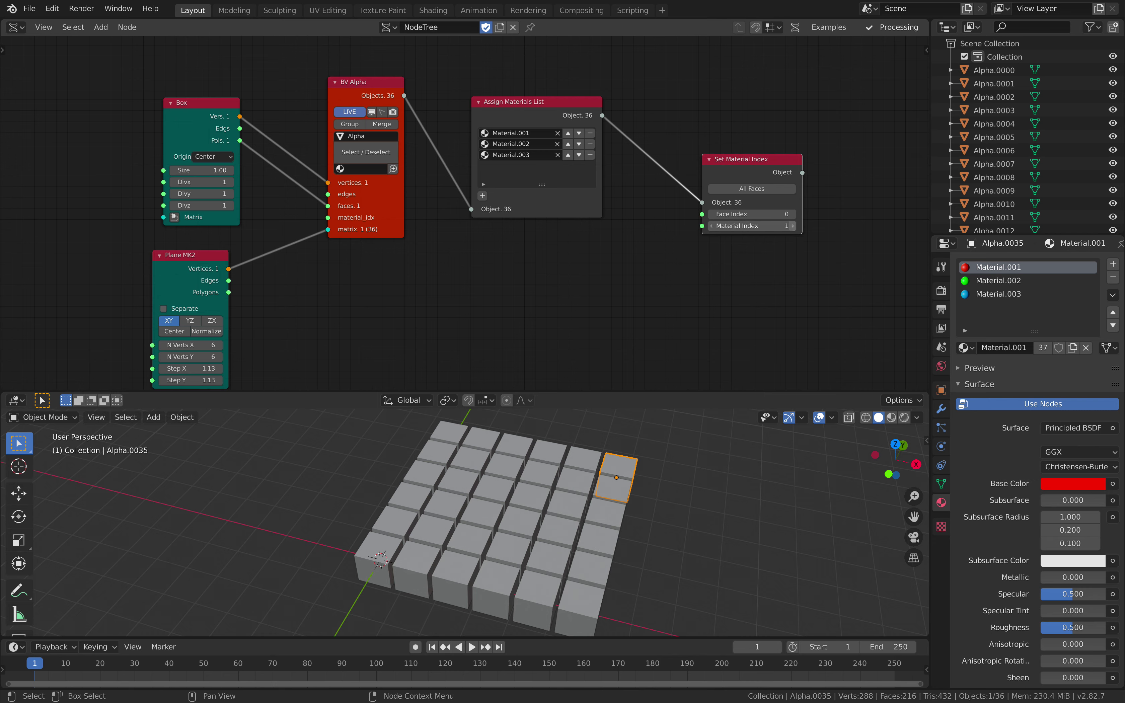
Step: Return the Set Material Index node's Material Index to 0 and dismiss the news notification
{"action": "left_click", "coordinate": [712, 226]}
{"action": "left_click", "coordinate": [712, 226]}
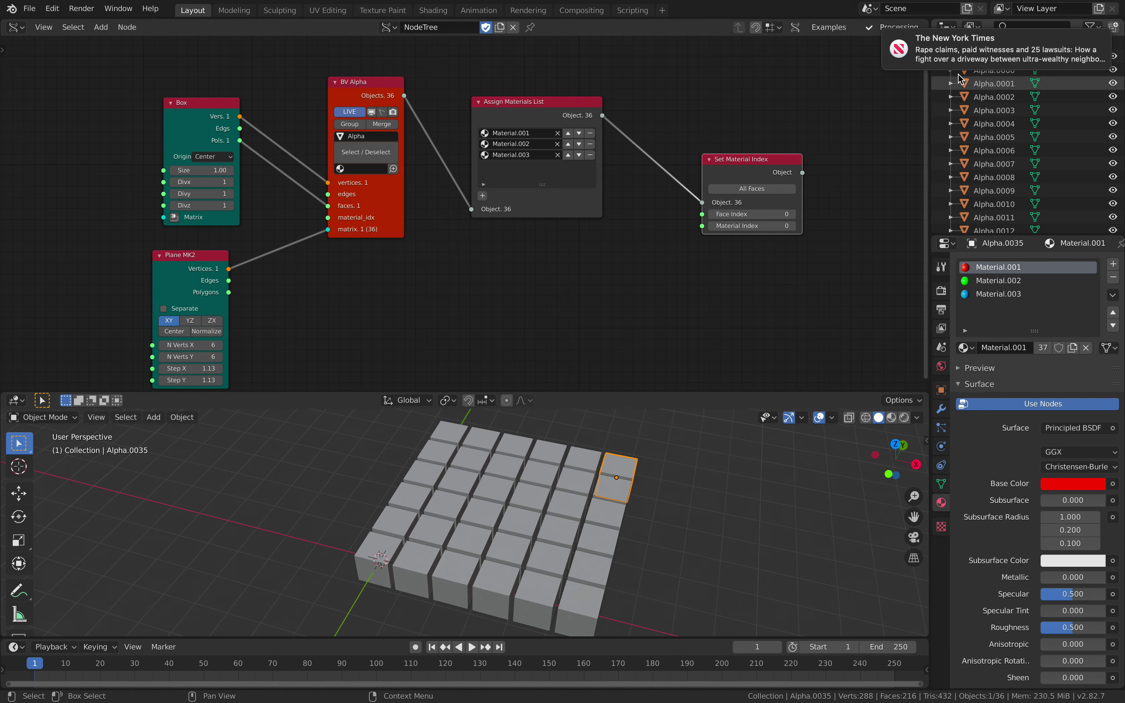
{"action": "left_click_drag", "start_coordinate": [977, 53], "coordinate": [1065, 53]}
Step: Switch the 3D viewport to rendered shading and add a Sun light, rotating it freely to light the boxes
{"action": "middle_click_drag", "start_coordinate": [803, 299], "coordinate": [816, 223]}
{"action": "scroll", "coordinate": [722, 294], "scroll_direction": "down", "scroll_amount": 1}
{"action": "middle_click_drag", "start_coordinate": [722, 294], "coordinate": [686, 350]}
{"action": "left_click", "coordinate": [904, 417]}
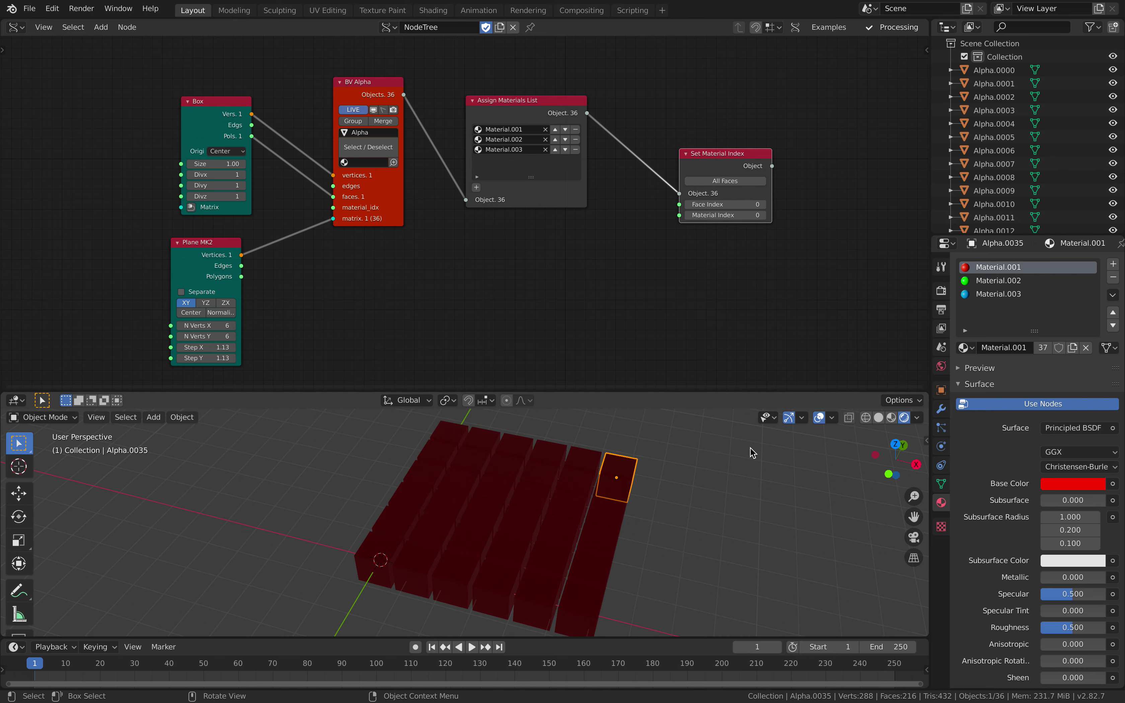
{"action": "key", "text": "shift+a"}
{"action": "mouse_move", "coordinate": [700, 449]}
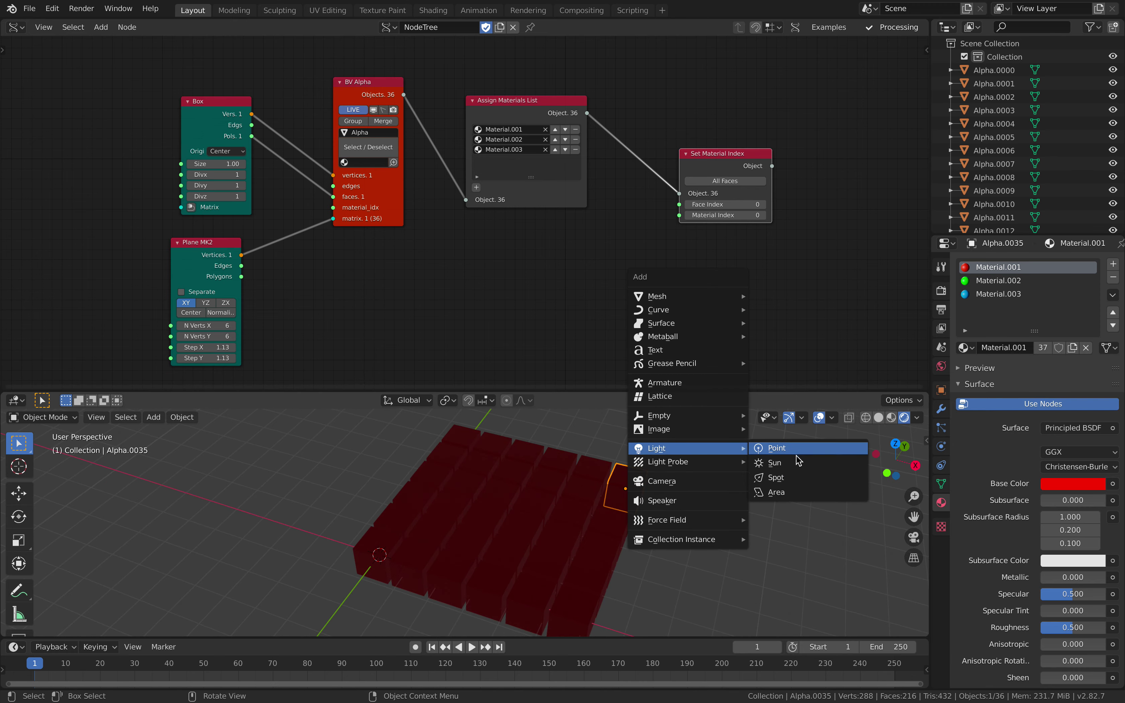
{"action": "left_click", "coordinate": [798, 463]}
{"action": "key", "text": "r"}
{"action": "key", "text": "r"}
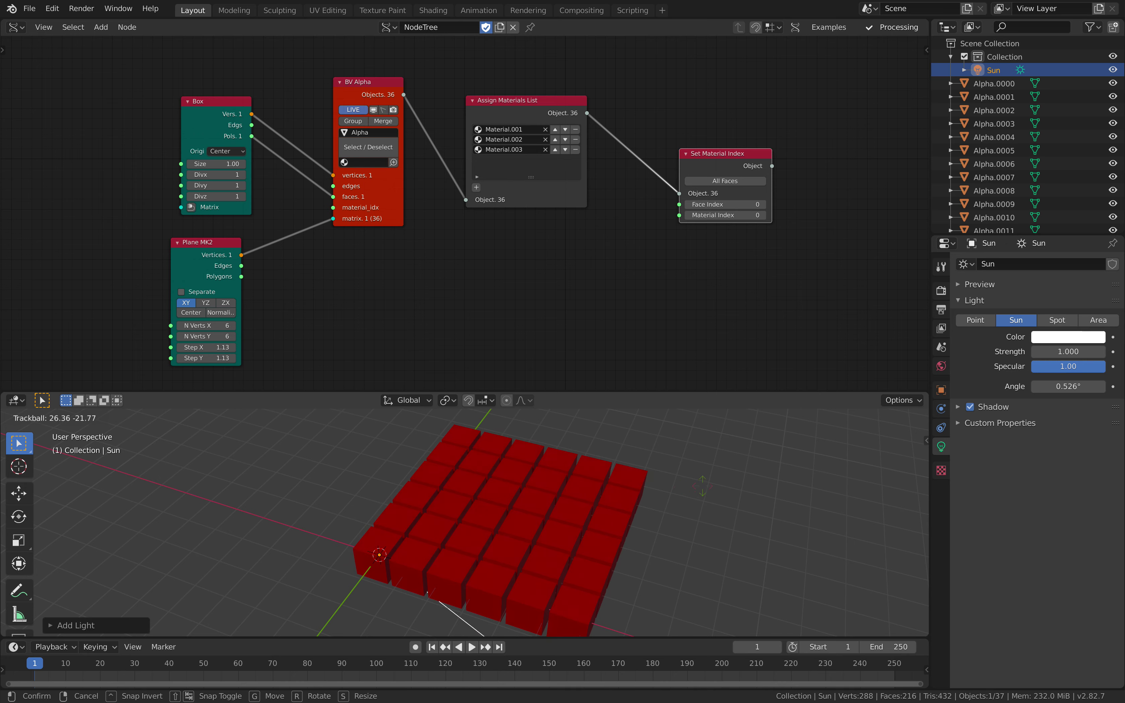
{"action": "left_click", "coordinate": [703, 486]}
Step: Set Material Index to 2 on the Set Material Index node and enable All Faces
{"action": "left_click", "coordinate": [763, 215]}
{"action": "left_click_drag", "start_coordinate": [739, 189], "coordinate": [716, 195]}
{"action": "left_click", "coordinate": [716, 189]}
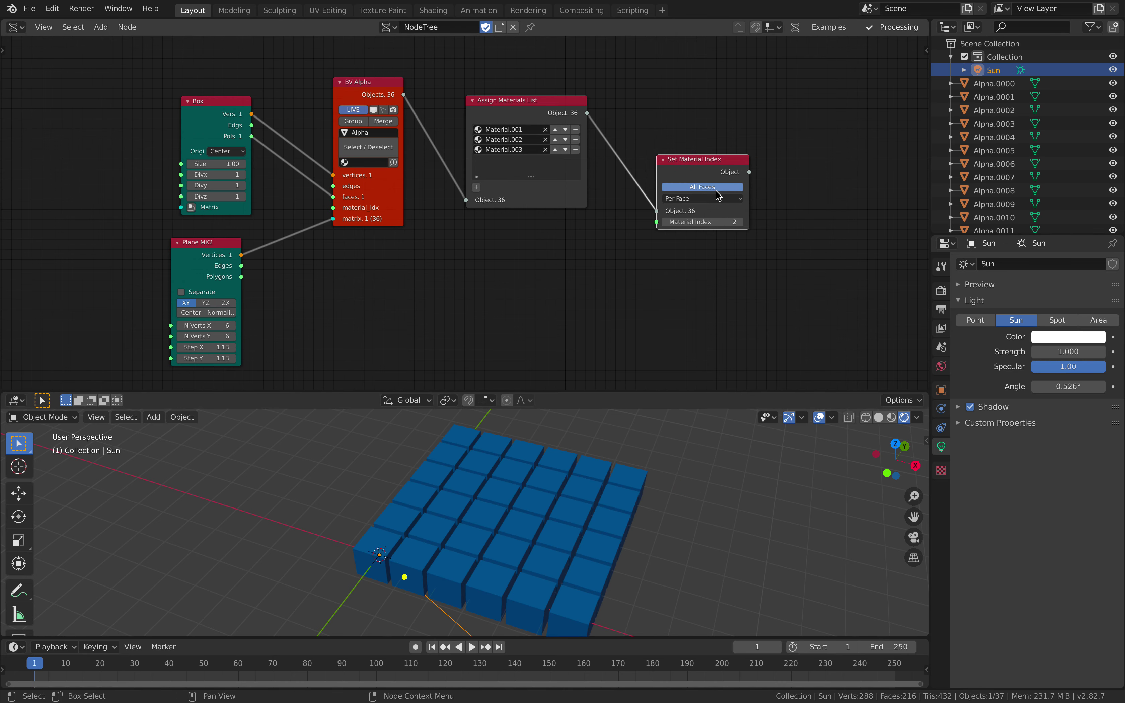
Step: Try lower Material Index values, return it to 2, and move Set Material Index farther from Assign Materials List
{"action": "left_click", "coordinate": [666, 222]}
{"action": "left_click", "coordinate": [666, 222]}
{"action": "left_click", "coordinate": [740, 221]}
{"action": "left_click", "coordinate": [740, 221]}
{"action": "left_click_drag", "start_coordinate": [716, 159], "coordinate": [738, 162]}
{"action": "key", "text": "Home"}
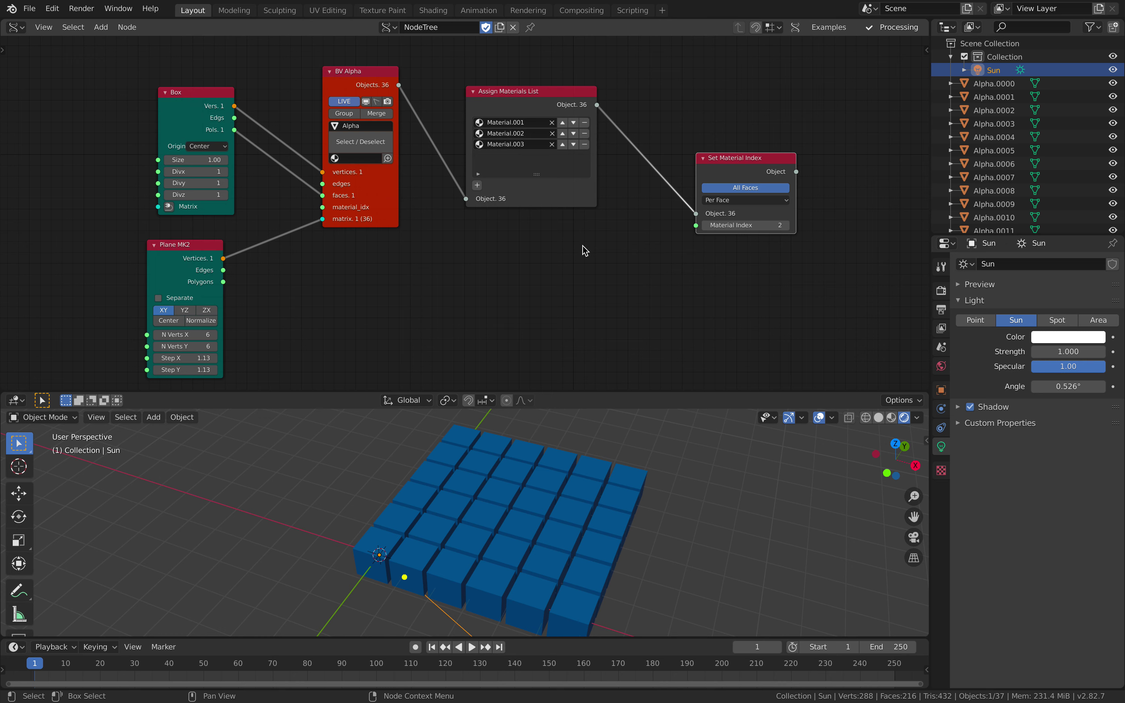
Step: Add a Random Num Gen node below the Assign Materials List node
{"action": "key", "text": "shift+a"}
{"action": "left_click", "coordinate": [565, 246]}
{"action": "type", "text": "randpm n"}
{"action": "key", "text": "BackSpace"}
{"action": "key", "text": "BackSpace"}
{"action": "key", "text": "BackSpace"}
{"action": "key", "text": "BackSpace"}
{"action": "type", "text": "om "}
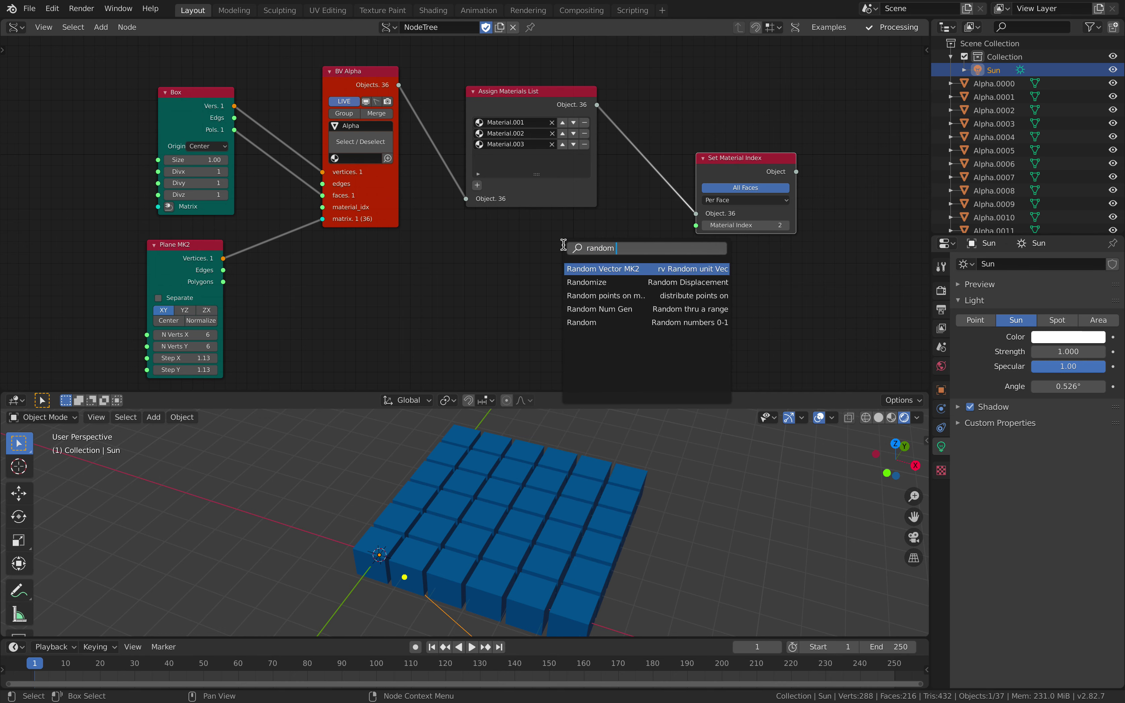
{"action": "type", "text": "n"}
{"action": "key", "text": "Return"}
{"action": "left_click", "coordinate": [564, 246]}
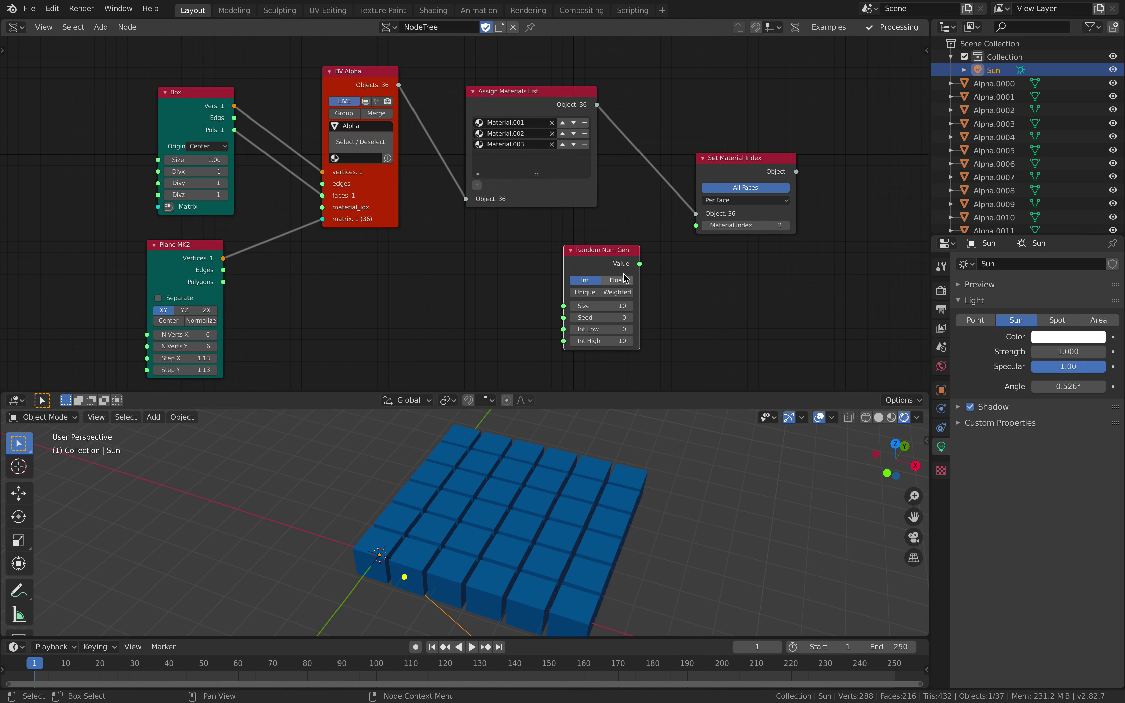
Step: Link the Random Num Gen value to Set Material Index's Material Index input and set Int High to 3
{"action": "left_click_drag", "start_coordinate": [640, 264], "coordinate": [696, 225]}
{"action": "left_click", "coordinate": [604, 341]}
{"action": "type", "text": "3"}
{"action": "key", "text": "Return"}
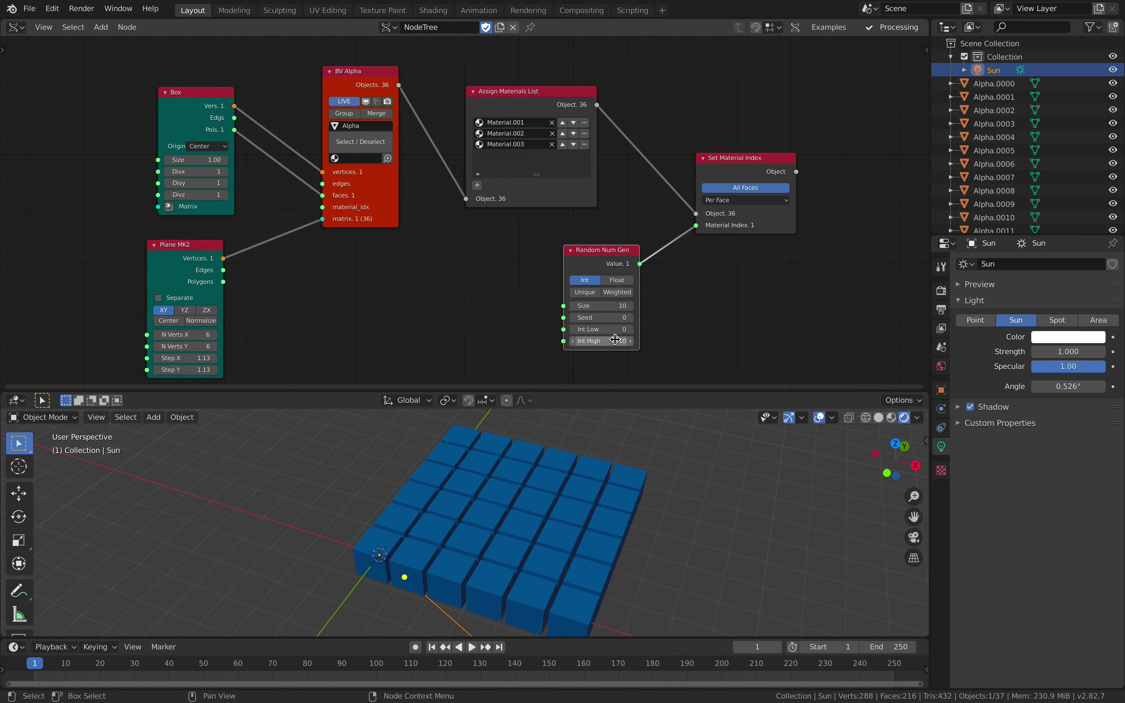
Step: Set the Random Num Gen node's Size to 53 and Seed to 88
{"action": "middle_click_drag", "start_coordinate": [662, 314], "coordinate": [663, 304]}
{"action": "left_click_drag", "start_coordinate": [604, 309], "coordinate": [647, 309]}
{"action": "middle_click_drag", "start_coordinate": [573, 500], "coordinate": [621, 455]}
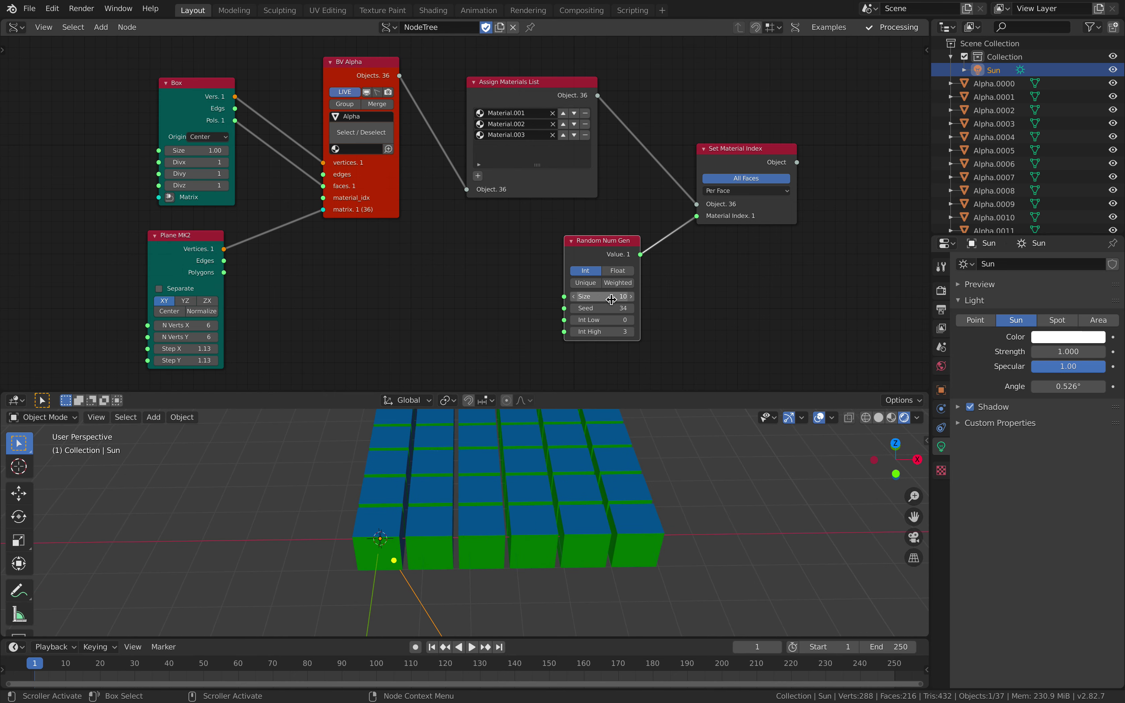
{"action": "left_click_drag", "start_coordinate": [607, 298], "coordinate": [646, 311]}
{"action": "middle_click_drag", "start_coordinate": [615, 487], "coordinate": [567, 470]}
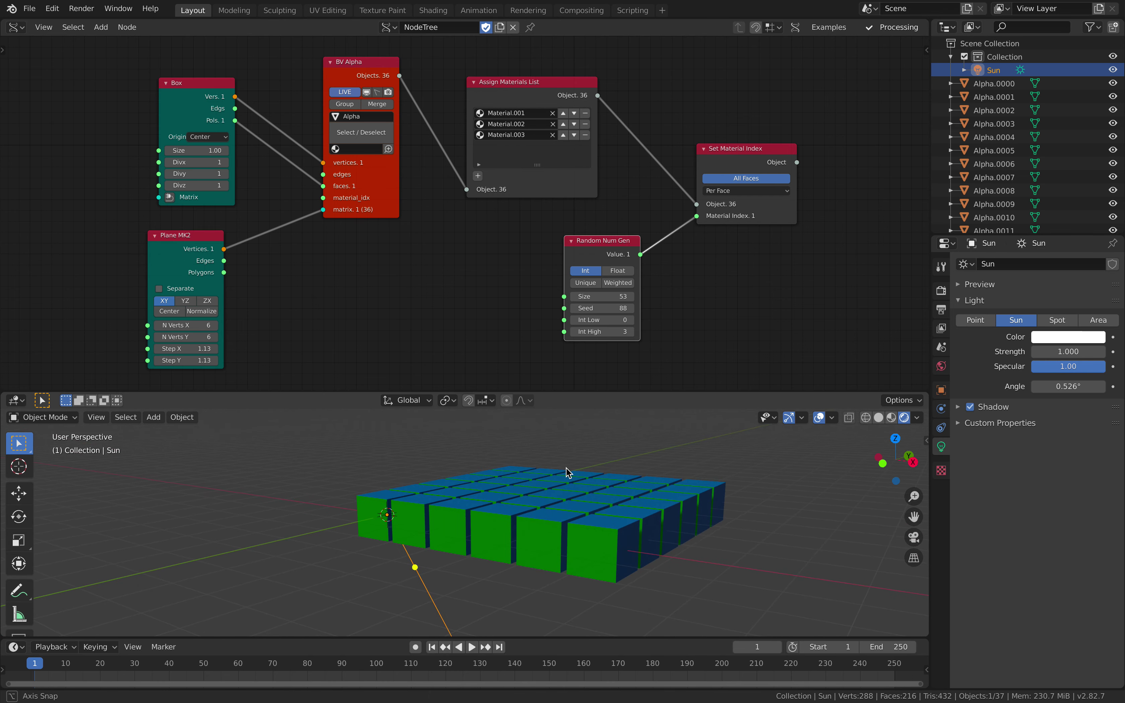
Step: Switch the Set Material Index node from Per Face to Per Object mode
{"action": "scroll", "coordinate": [736, 236], "scroll_direction": "up", "scroll_amount": 2}
{"action": "left_click", "coordinate": [767, 185]}
{"action": "left_click", "coordinate": [767, 215]}
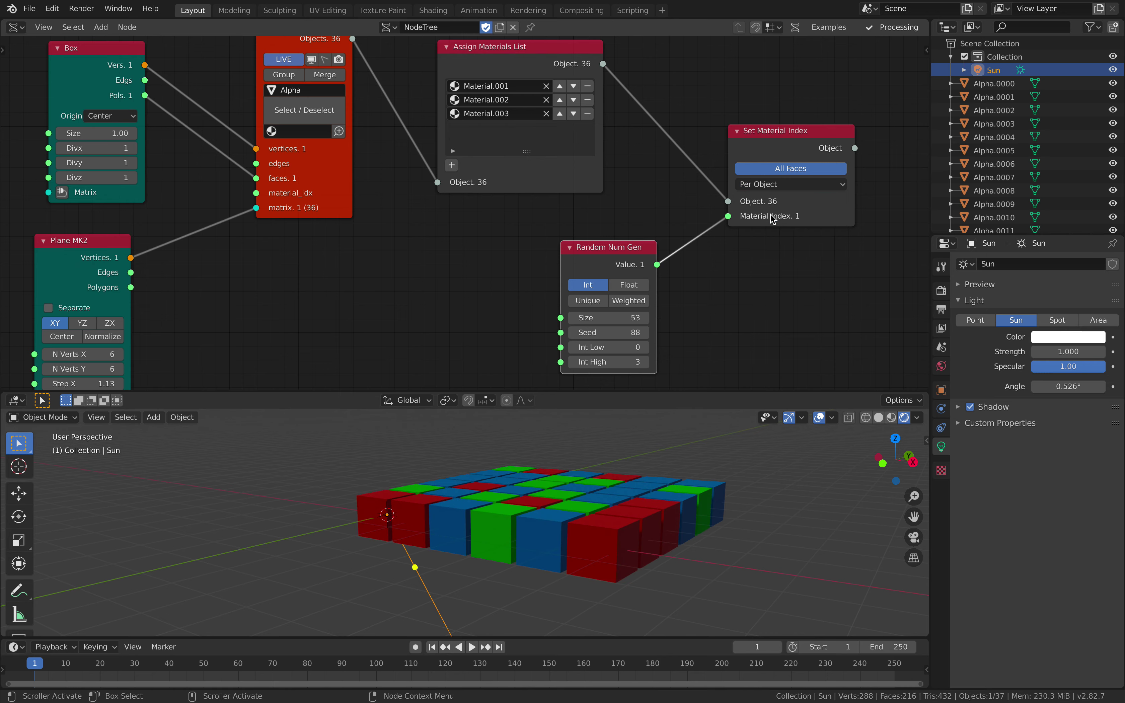
Step: Try Random Num Gen seeds 214 and 308 to reshuffle the materials across the boxes
{"action": "middle_click_drag", "start_coordinate": [603, 468], "coordinate": [606, 320]}
{"action": "left_click_drag", "start_coordinate": [606, 332], "coordinate": [697, 332]}
{"action": "scroll", "coordinate": [615, 522], "scroll_direction": "down", "scroll_amount": 3}
{"action": "middle_click_drag", "start_coordinate": [615, 521], "coordinate": [608, 522]}
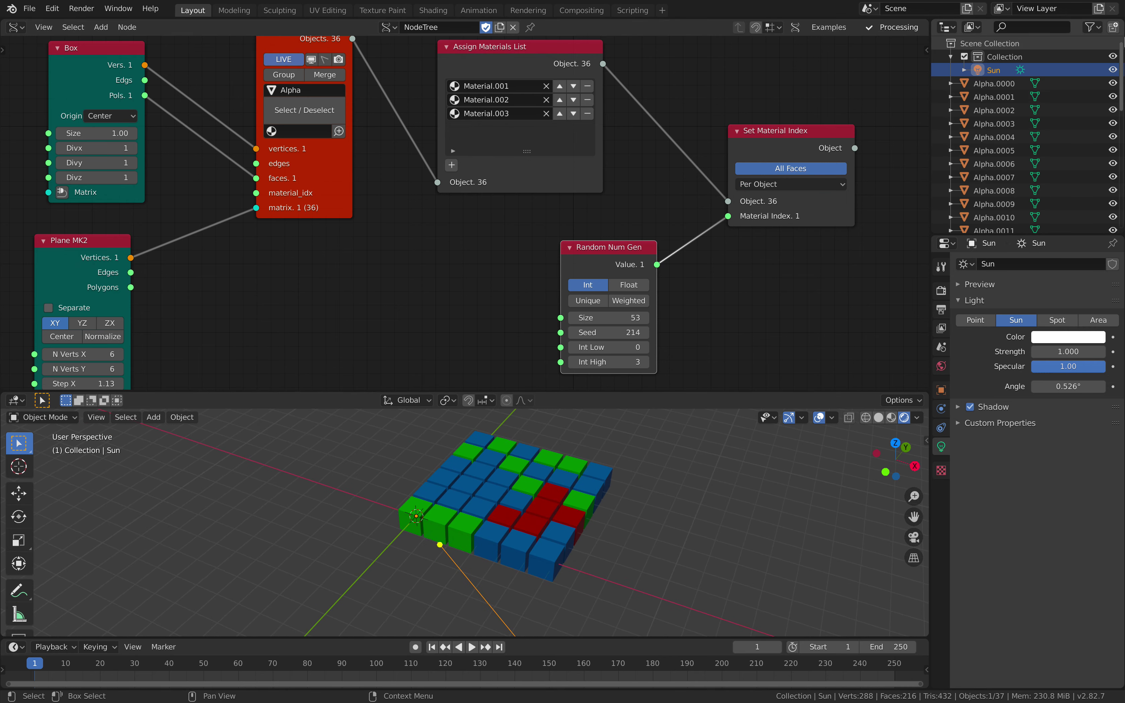
{"action": "scroll", "coordinate": [1122, 209], "scroll_direction": "down", "scroll_amount": 8}
{"action": "scroll", "coordinate": [1123, 210], "scroll_direction": "up", "scroll_amount": 8}
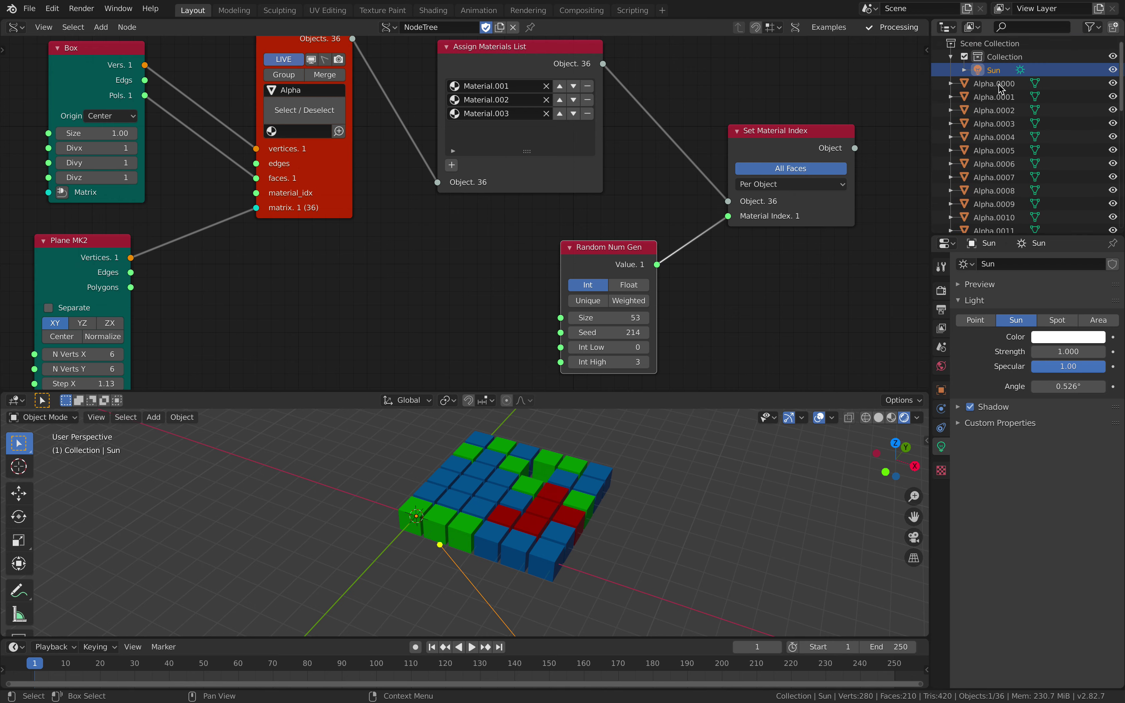
{"action": "left_click_drag", "start_coordinate": [616, 332], "coordinate": [660, 333]}
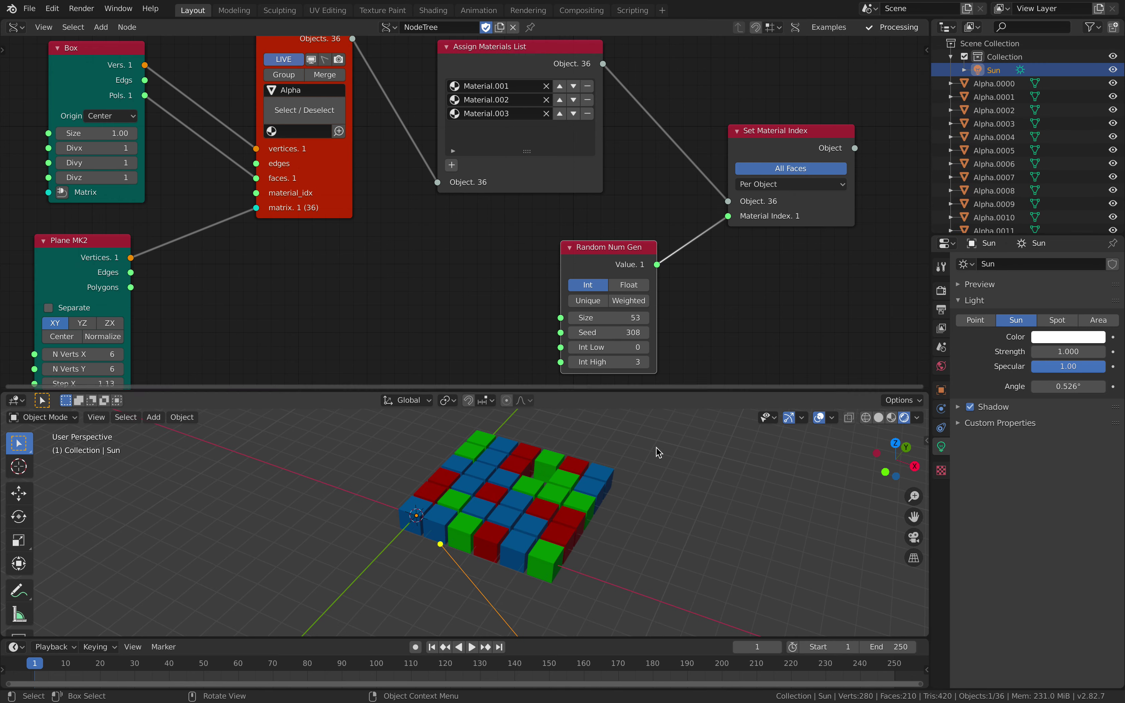
{"action": "middle_click_drag", "start_coordinate": [656, 446], "coordinate": [684, 471]}
Step: Find the box missing from the grid, Alpha.0027, and make it visible again
{"action": "key", "text": "space"}
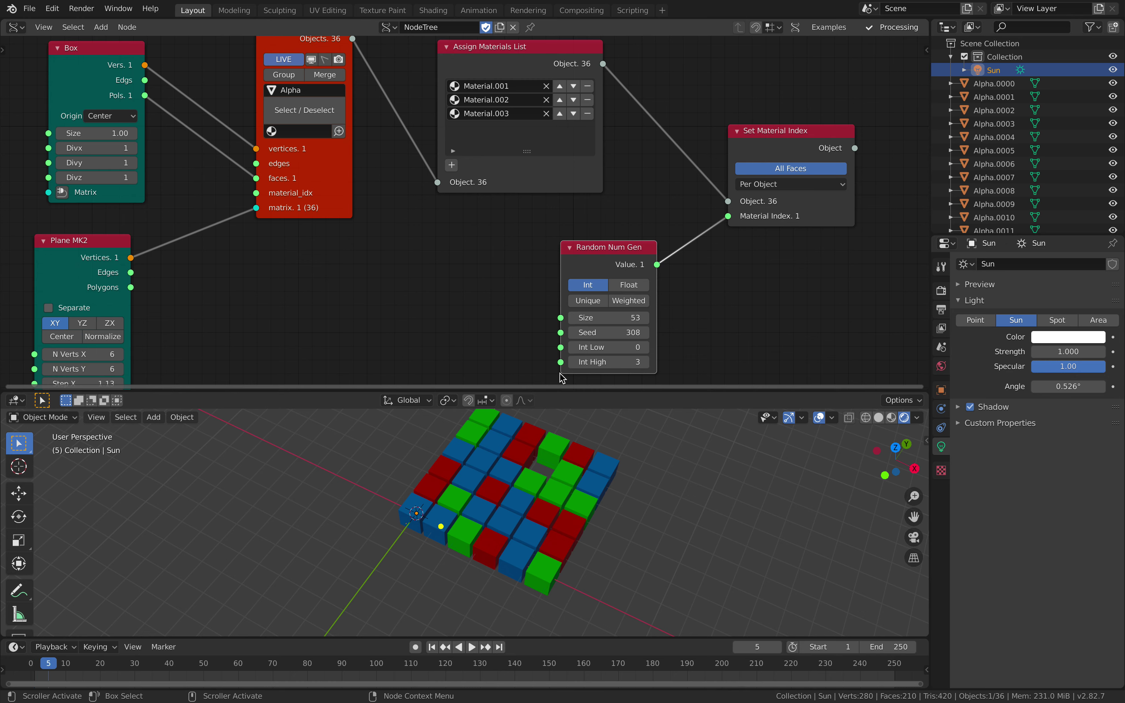
{"action": "left_click", "coordinate": [617, 427]}
{"action": "left_click", "coordinate": [588, 486]}
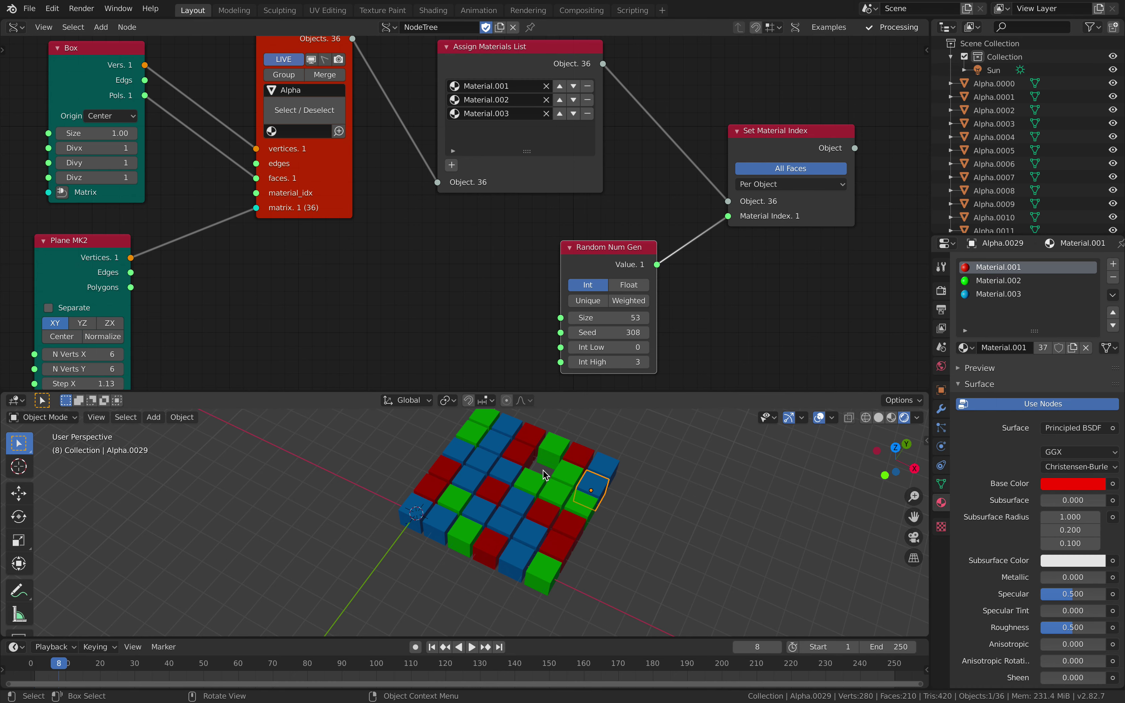
{"action": "scroll", "coordinate": [1091, 147], "scroll_direction": "down", "scroll_amount": 10}
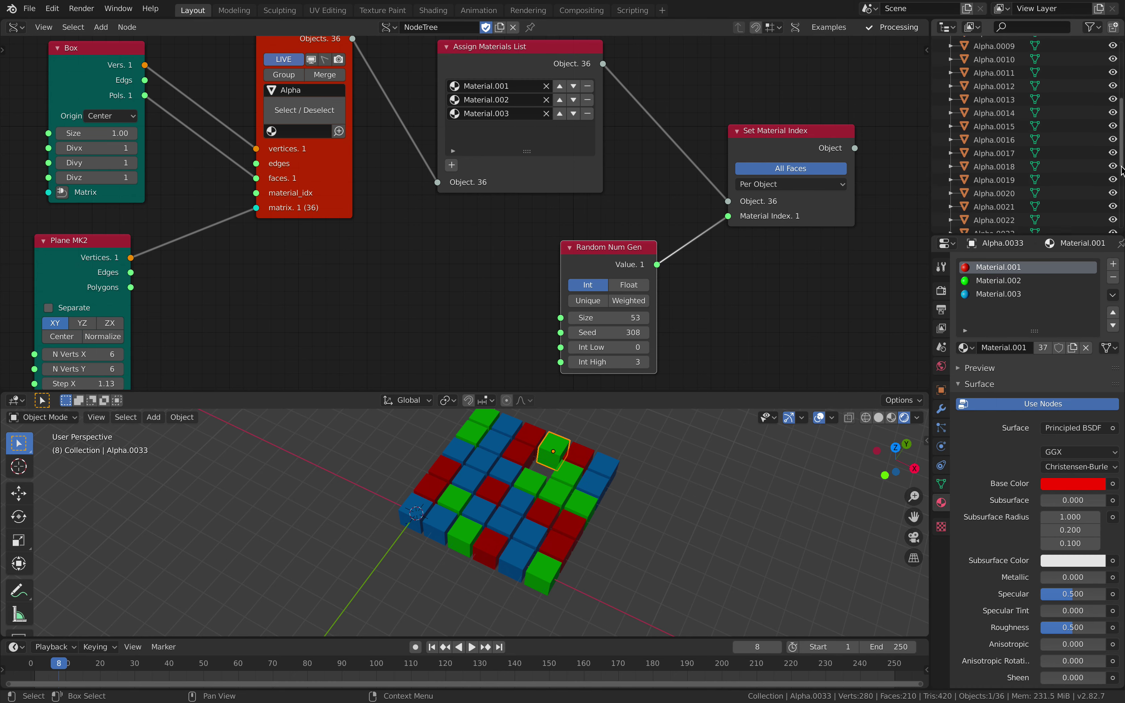
{"action": "left_click", "coordinate": [1113, 114]}
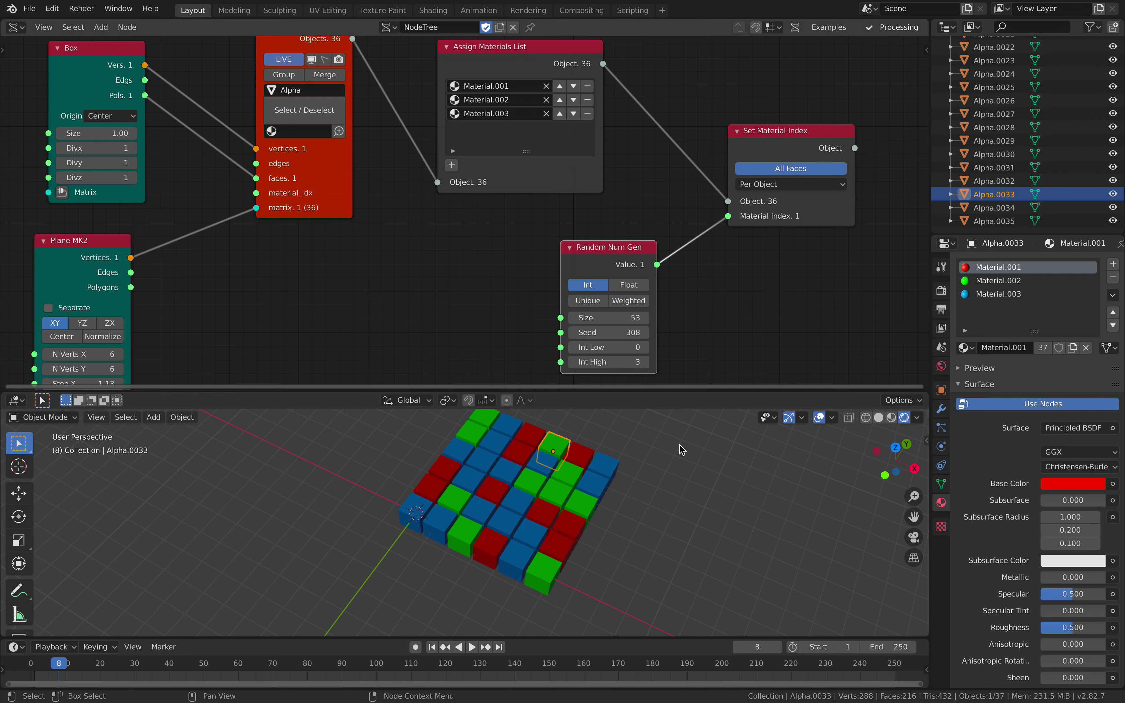
Step: Set the Random Num Gen seed to 204 and move the Plane MK2 node closer to the viewer node
{"action": "middle_click_drag", "start_coordinate": [581, 461], "coordinate": [642, 488]}
{"action": "left_click_drag", "start_coordinate": [589, 343], "coordinate": [530, 343]}
{"action": "key", "text": "Home"}
{"action": "left_click_drag", "start_coordinate": [268, 238], "coordinate": [313, 228]}
Step: Save the file on the Desktop under the next incremented version number of material_multi_001.blend
{"action": "left_click", "coordinate": [29, 9]}
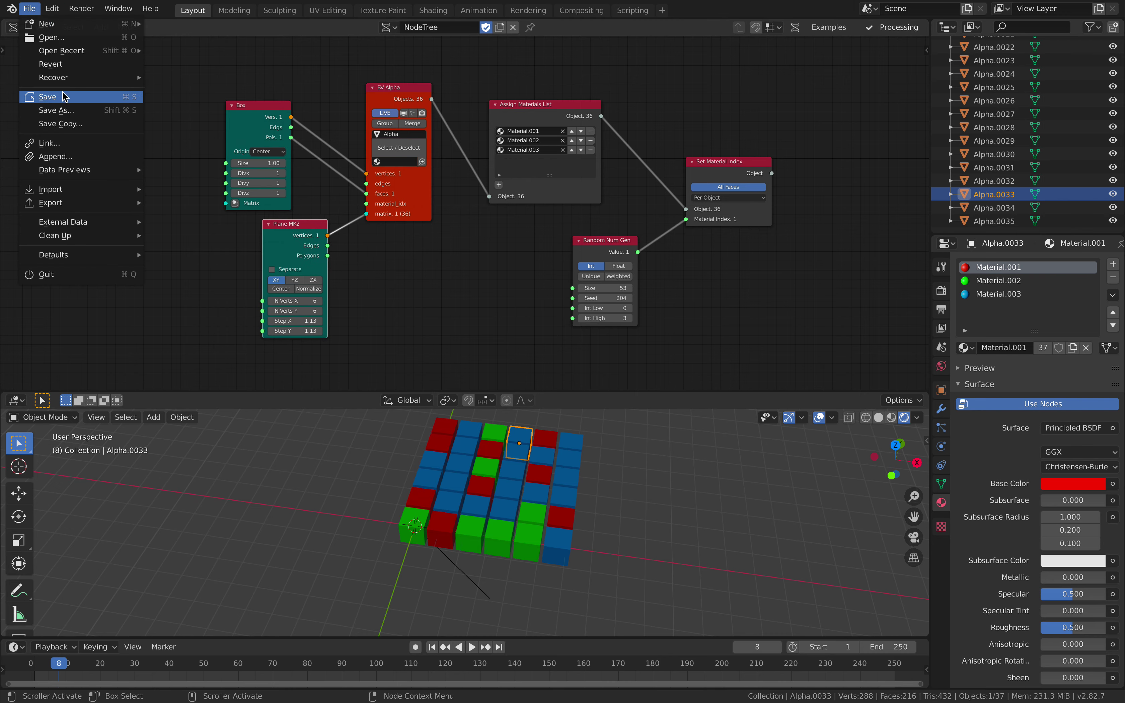
{"action": "left_click", "coordinate": [76, 110]}
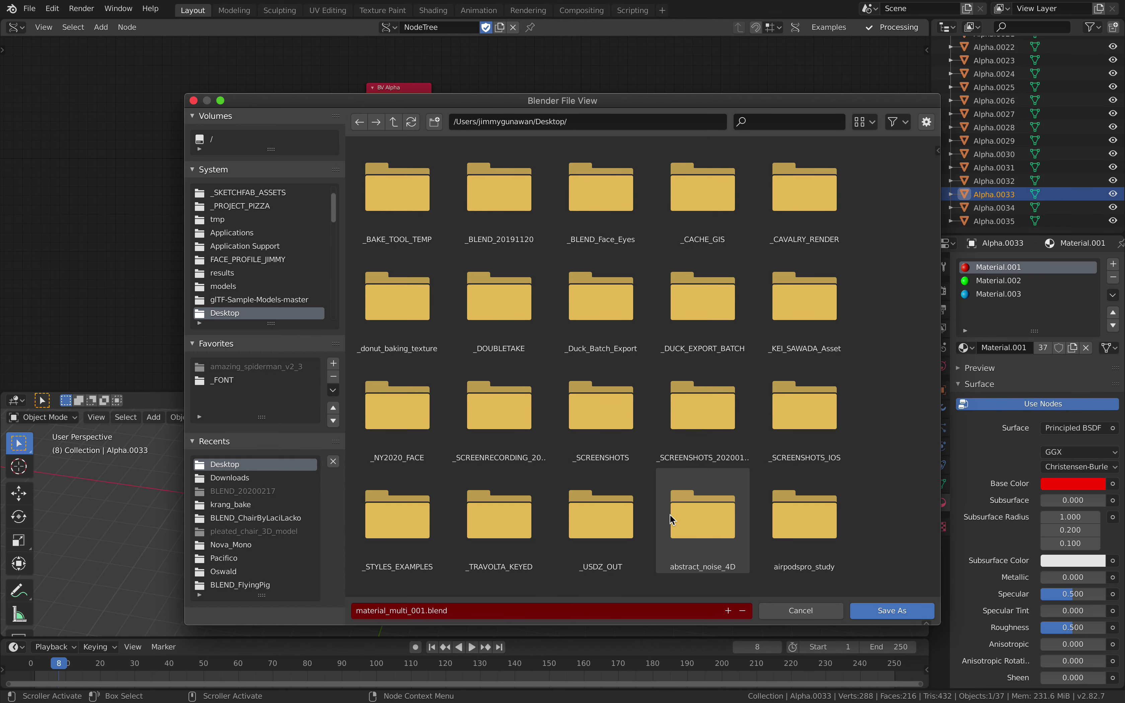
{"action": "left_click", "coordinate": [729, 611]}
{"action": "left_click", "coordinate": [889, 611]}
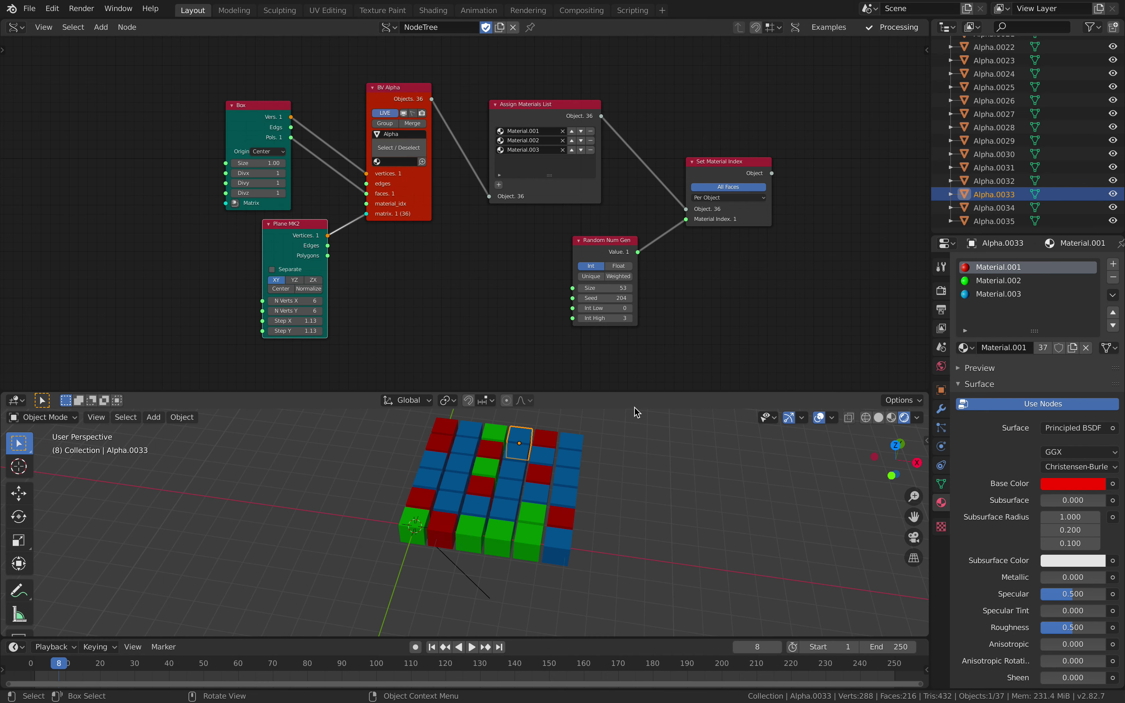
Step: Select the blue box Alpha.0016 in the grid to inspect its materials
{"action": "scroll", "coordinate": [567, 466], "scroll_direction": "up", "scroll_amount": 2}
{"action": "left_click", "coordinate": [566, 466]}
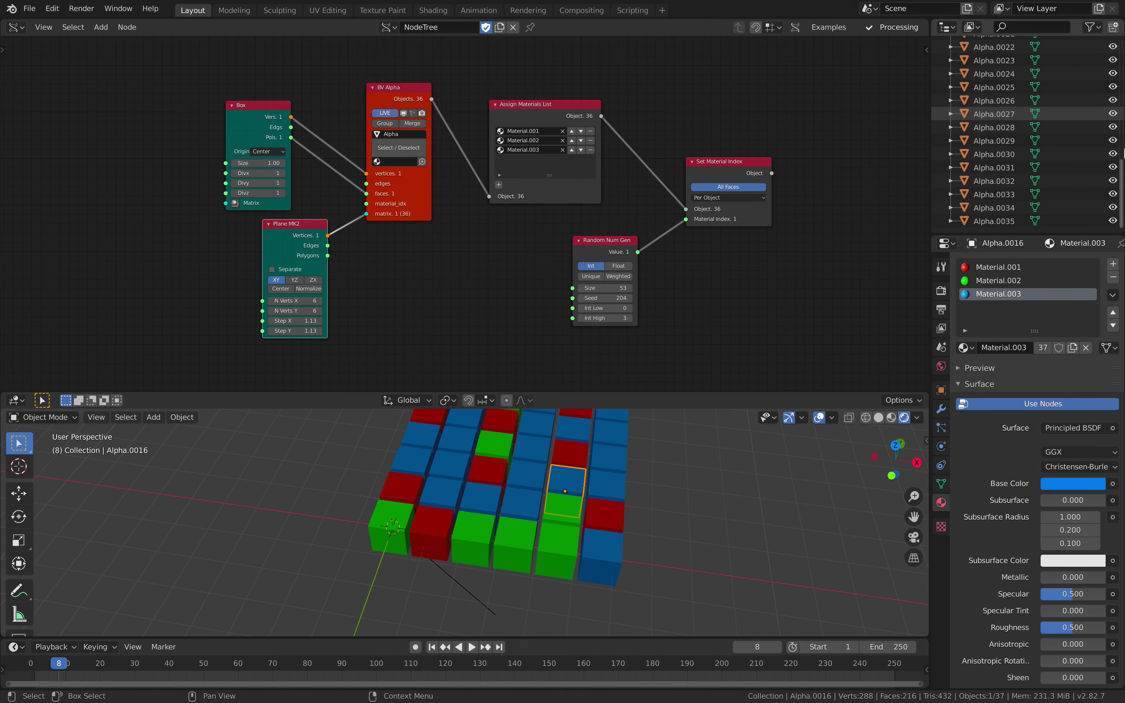
Step: Enable Merge on the BV Alpha viewer node and select the merged box grid object Alpha.0000
{"action": "scroll", "coordinate": [1120, 116], "scroll_direction": "up", "scroll_amount": 3}
{"action": "scroll", "coordinate": [1121, 117], "scroll_direction": "up", "scroll_amount": 3}
{"action": "scroll", "coordinate": [1116, 130], "scroll_direction": "down", "scroll_amount": 8}
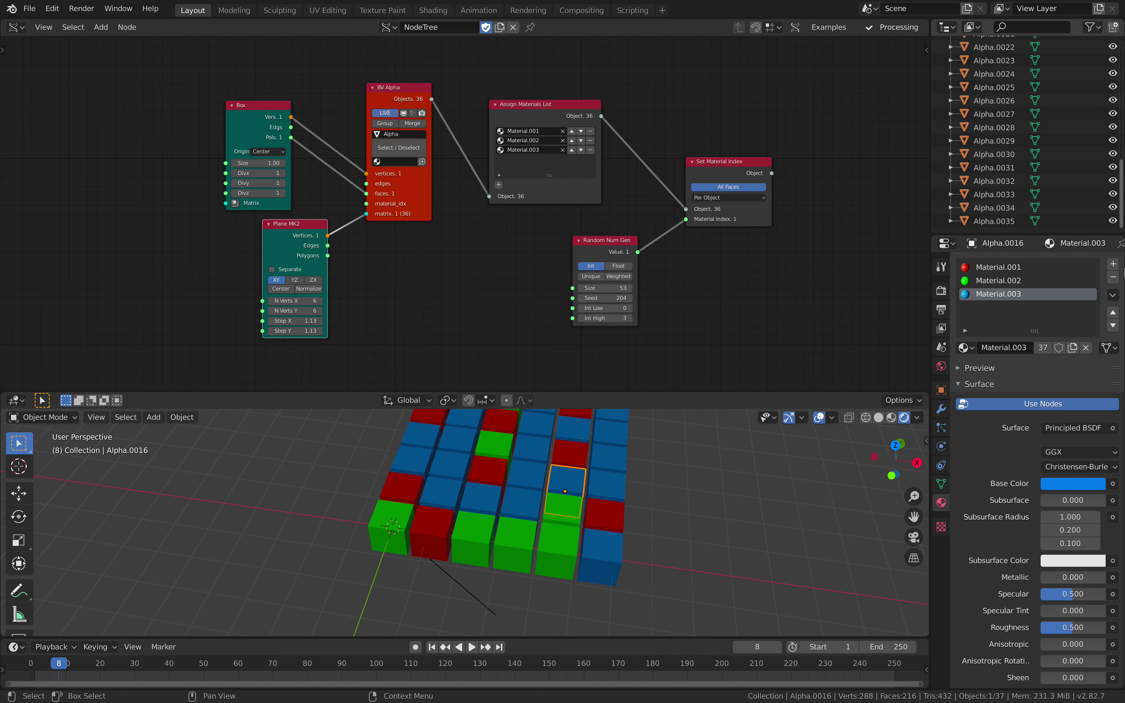
{"action": "middle_click_drag", "start_coordinate": [496, 249], "coordinate": [496, 244]}
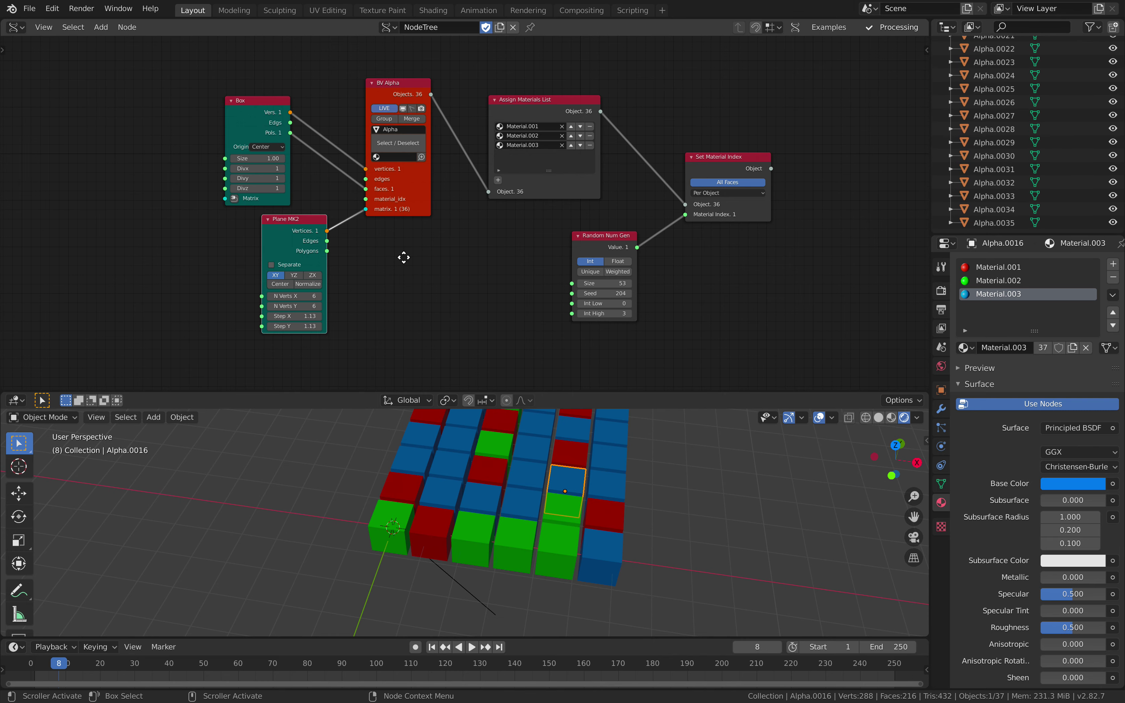
{"action": "middle_click_drag", "start_coordinate": [403, 257], "coordinate": [394, 251]}
{"action": "middle_click_drag", "start_coordinate": [494, 442], "coordinate": [491, 438]}
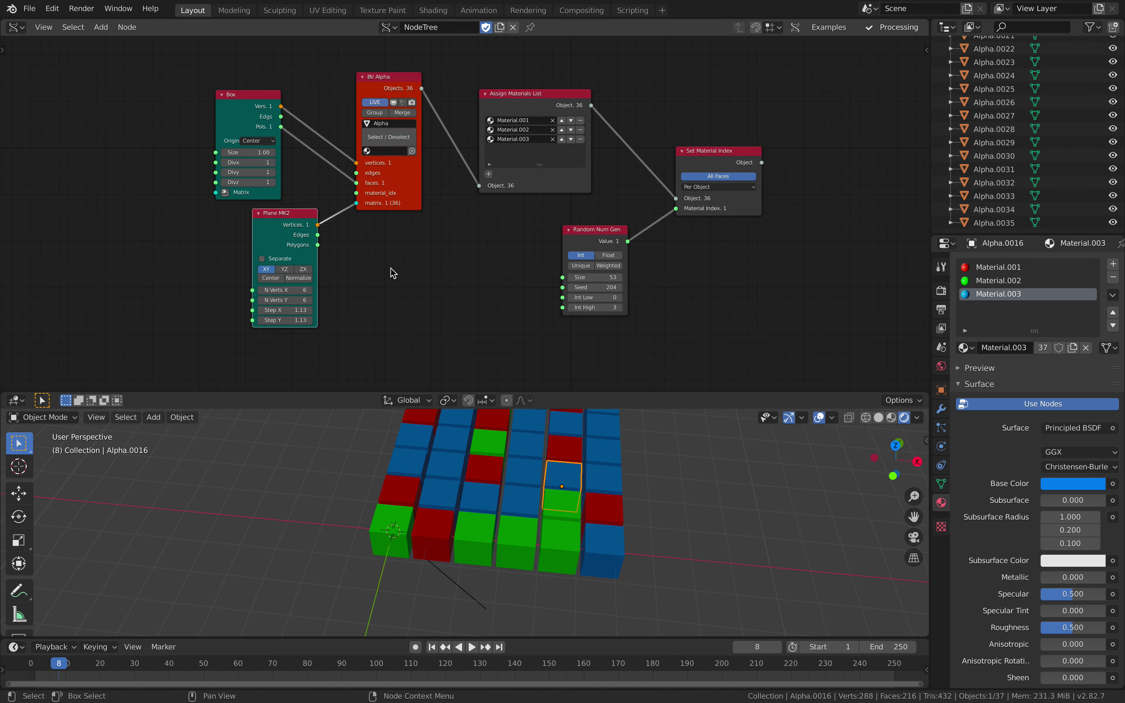
{"action": "scroll", "coordinate": [388, 268], "scroll_direction": "up", "scroll_amount": 1, "text": "shift"}
{"action": "left_click", "coordinate": [403, 124]}
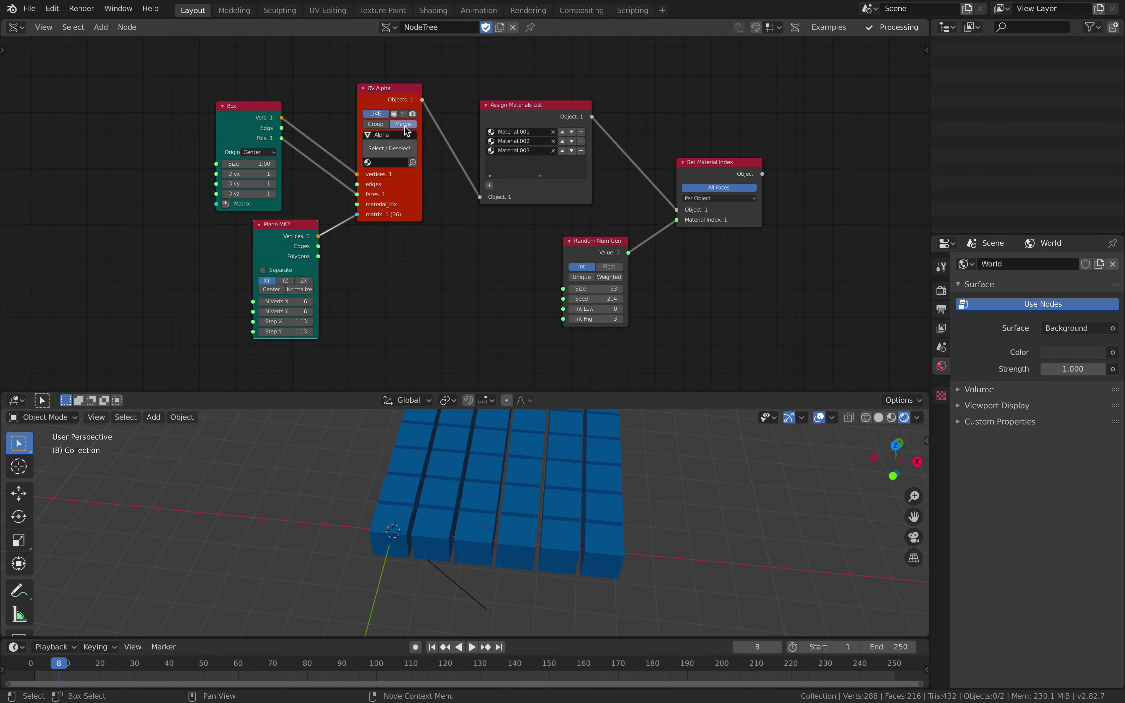
{"action": "left_click", "coordinate": [507, 441]}
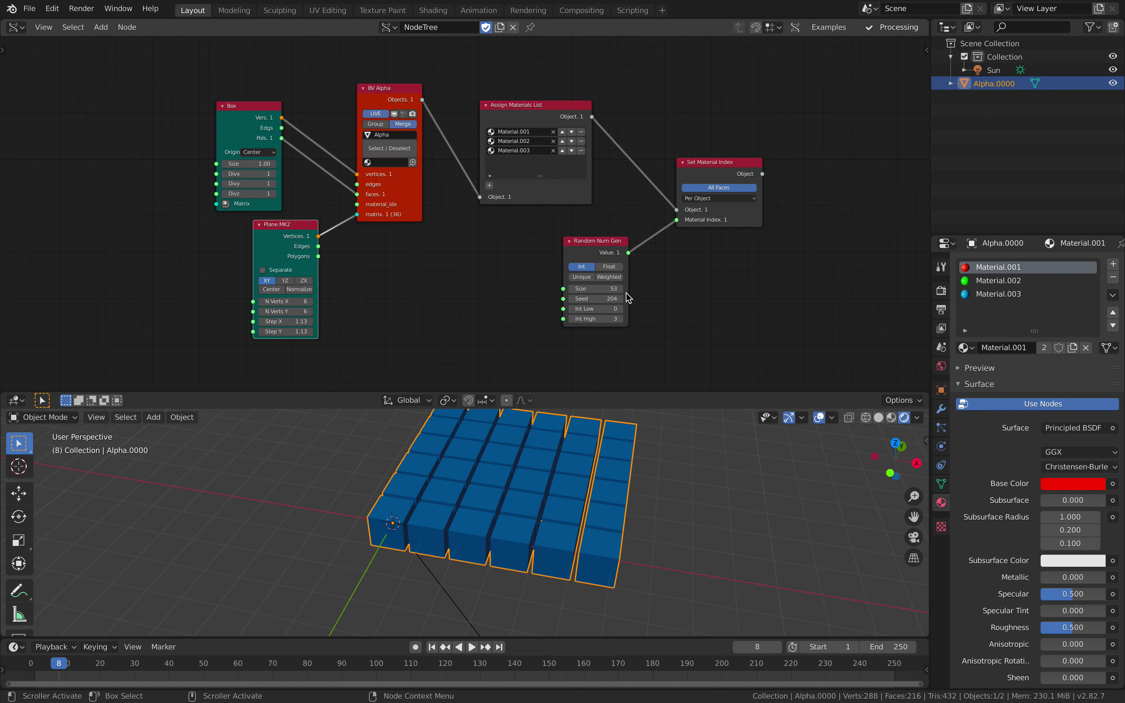
Step: Save the current file
{"action": "scroll", "coordinate": [623, 108], "scroll_direction": "right", "scroll_amount": 1}
{"action": "scroll", "coordinate": [550, 118], "scroll_direction": "right", "scroll_amount": 5}
{"action": "key", "text": "ctrl+s"}
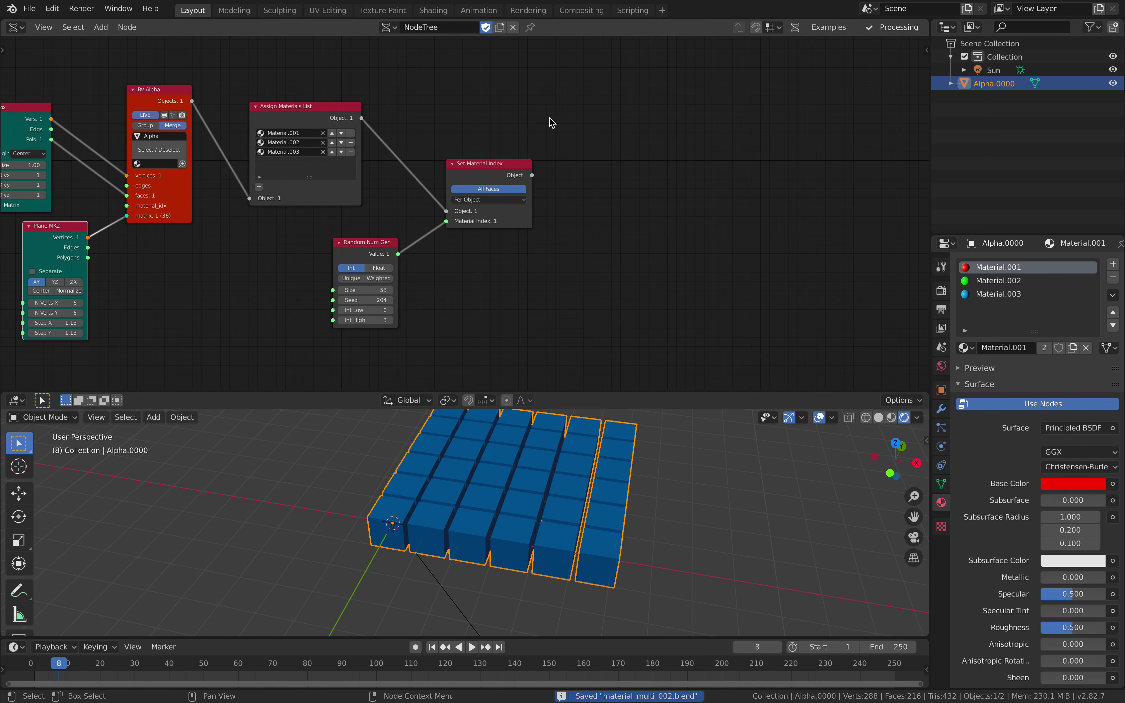
Step: Split the Sverchok node area vertically and switch the new half to the Shader Editor
{"action": "scroll", "coordinate": [550, 118], "scroll_direction": "left", "scroll_amount": 2}
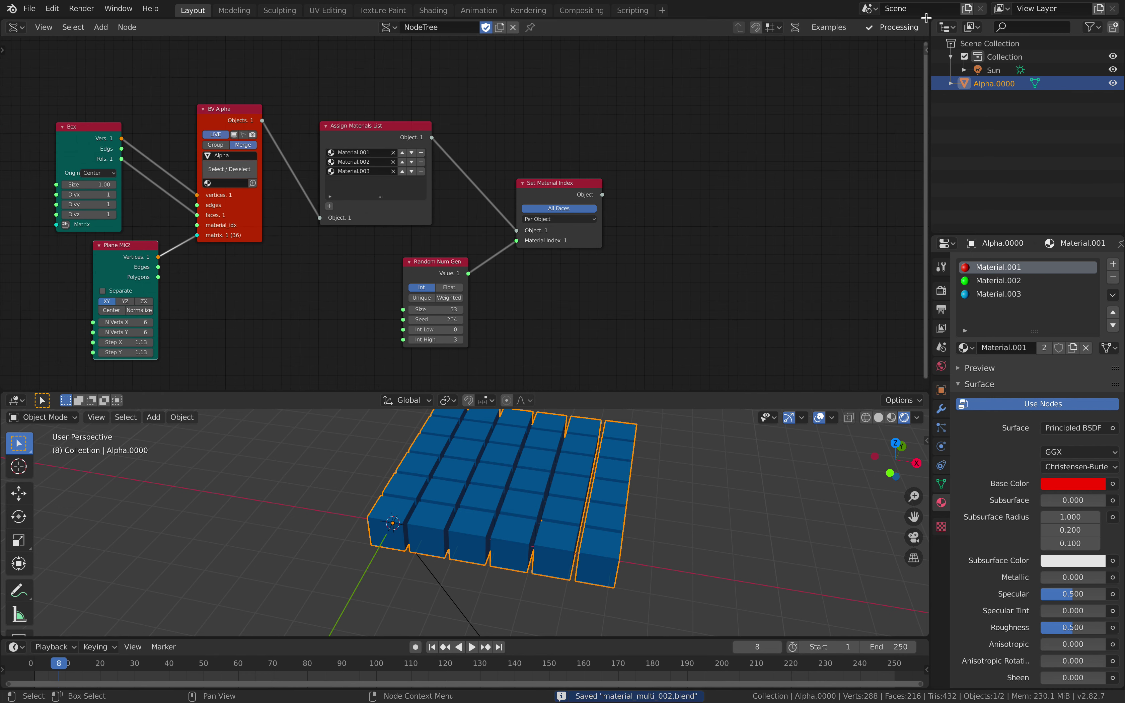
{"action": "left_click_drag", "start_coordinate": [925, 18], "coordinate": [398, 42]}
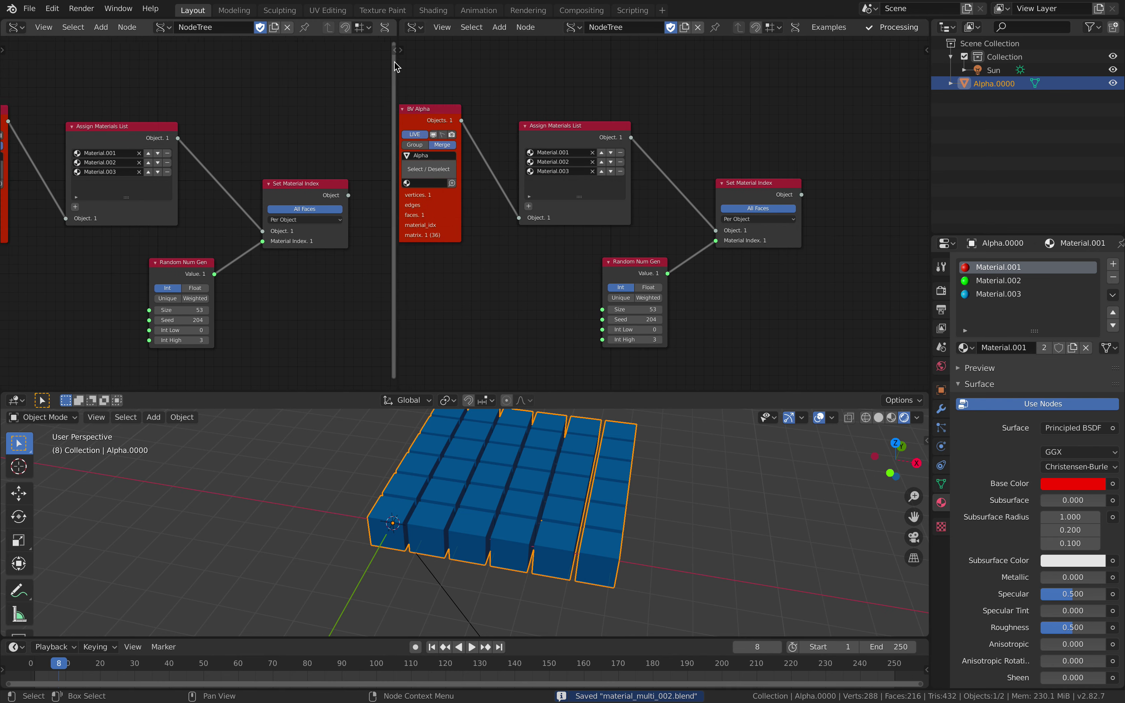
{"action": "left_click", "coordinate": [414, 27]}
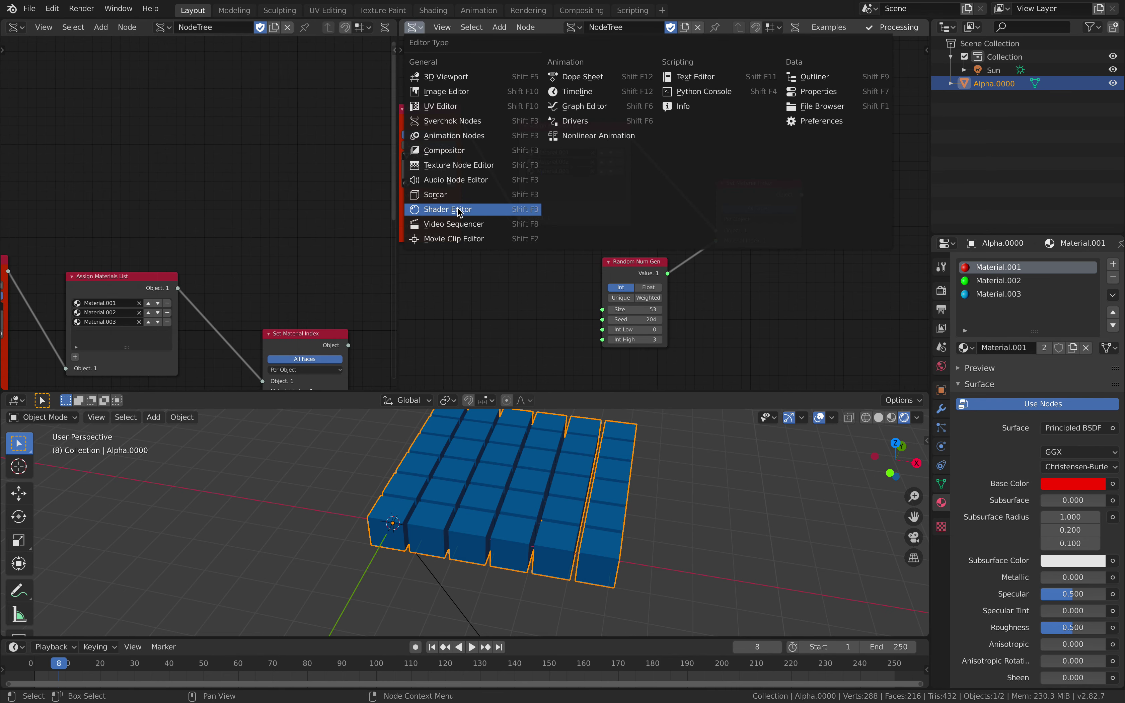
{"action": "left_click", "coordinate": [447, 209]}
{"action": "middle_click_drag", "start_coordinate": [556, 107], "coordinate": [604, 141]}
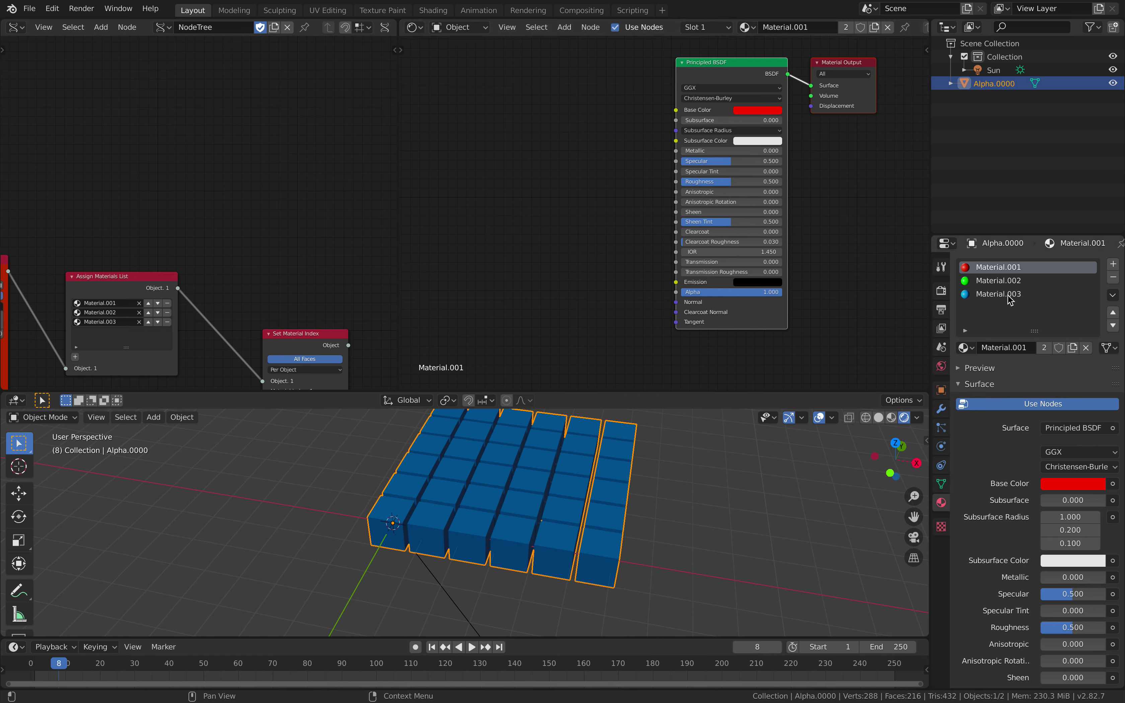
Step: Add a Geometry node and a ColorRamp node beside the Principled BSDF in Material.001
{"action": "key", "text": "shift+a"}
{"action": "left_click", "coordinate": [484, 148]}
{"action": "type", "text": "ge"}
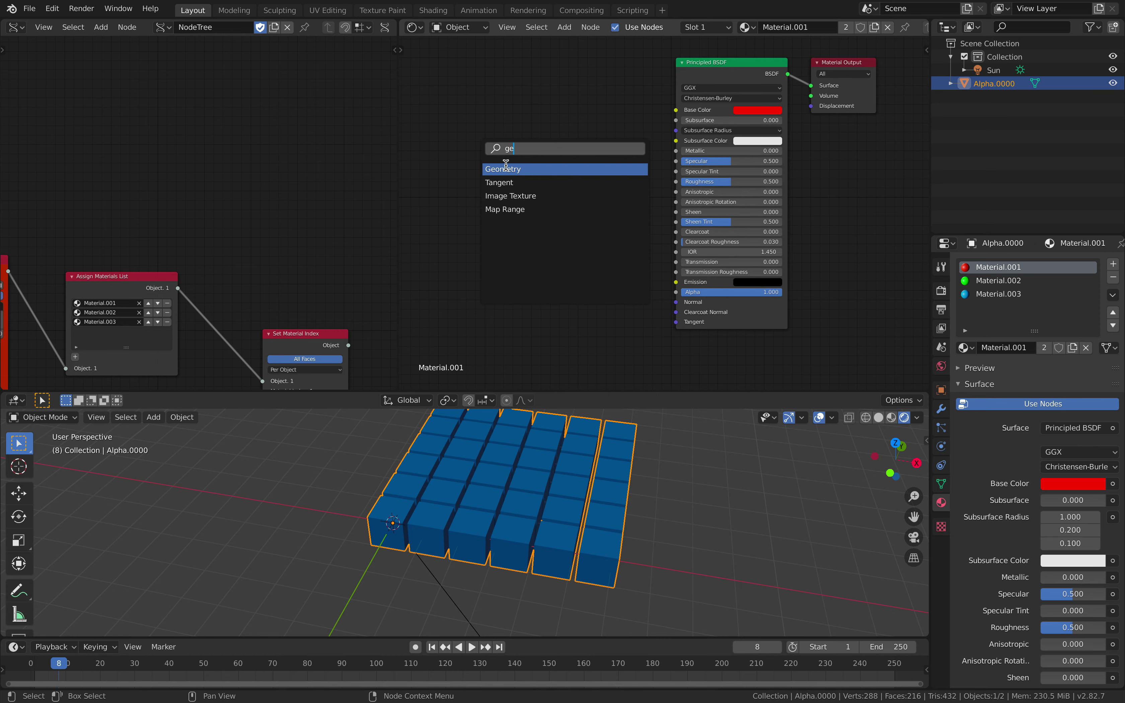
{"action": "key", "text": "Return"}
{"action": "left_click", "coordinate": [473, 165]}
{"action": "key", "text": "shift+a"}
{"action": "left_click", "coordinate": [530, 142]}
{"action": "type", "text": "color"}
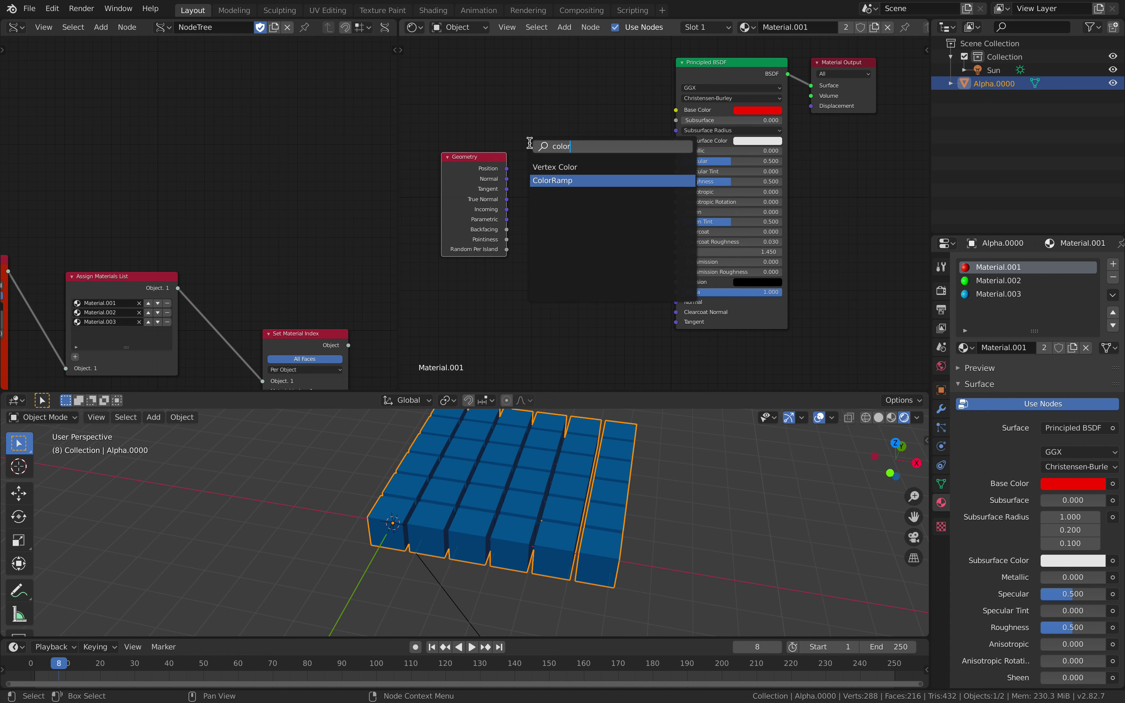
{"action": "key", "text": "Return"}
{"action": "left_click", "coordinate": [529, 144]}
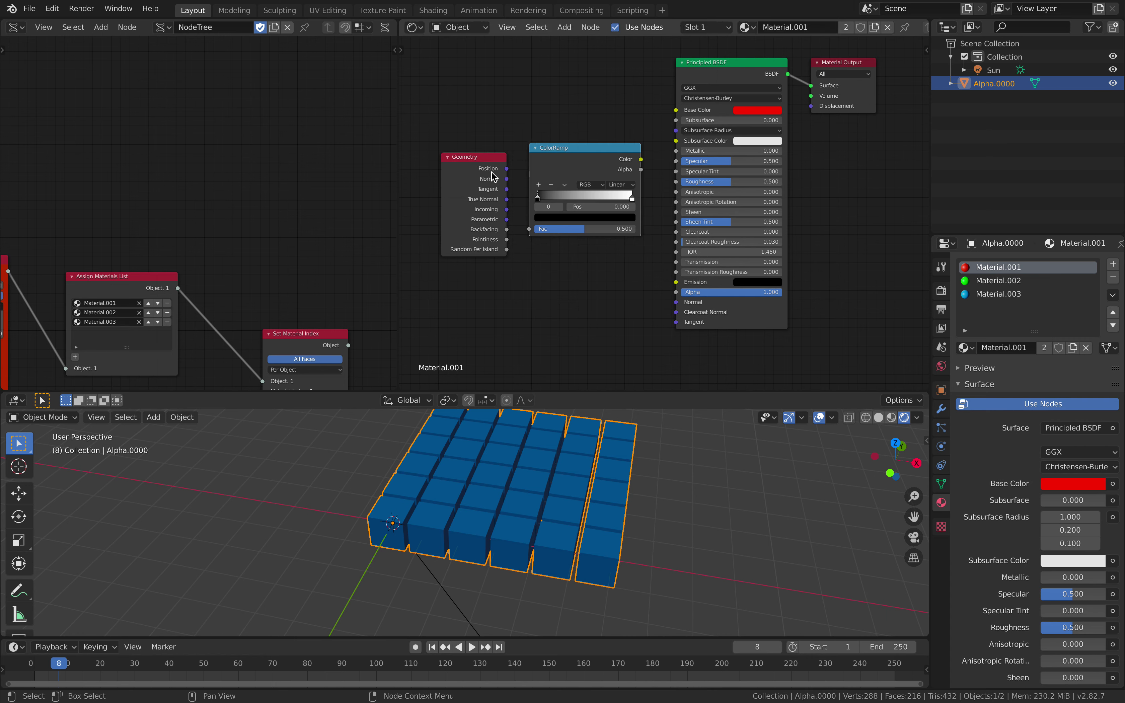
Step: Connect Geometry's Random Per Island to the ColorRamp's Fac, and the ColorRamp's Color to the Principled BSDF's Base Color
{"action": "scroll", "coordinate": [528, 150], "scroll_direction": "up", "scroll_amount": 2}
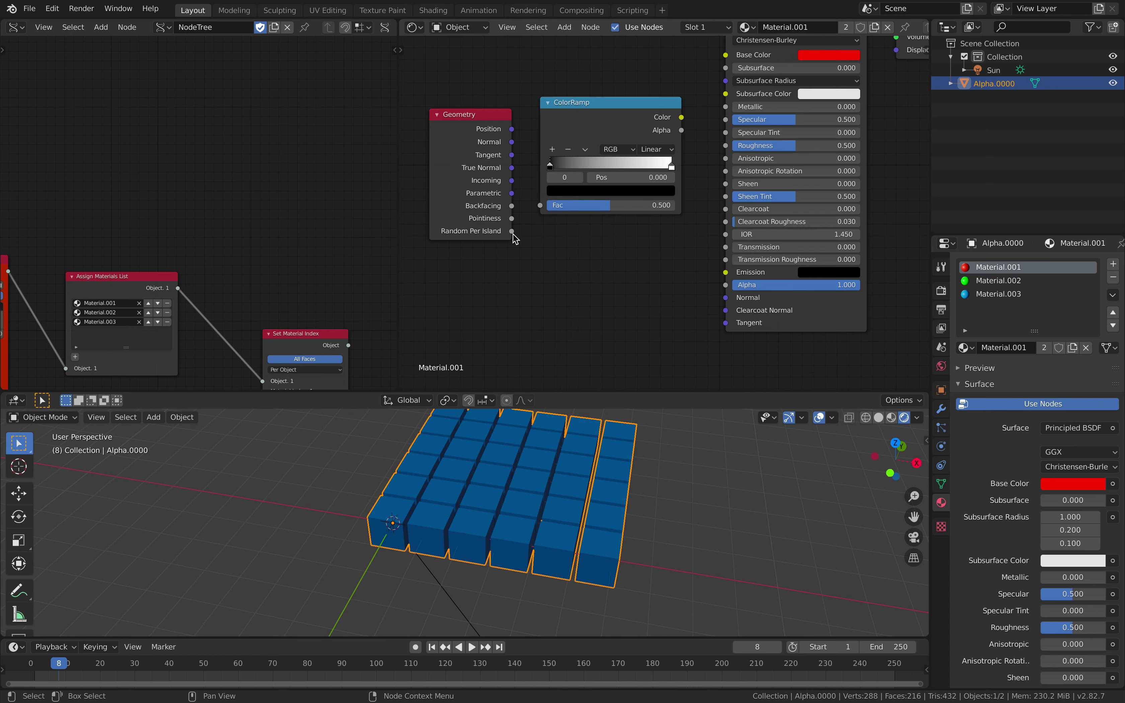
{"action": "left_click_drag", "start_coordinate": [539, 205], "coordinate": [513, 232]}
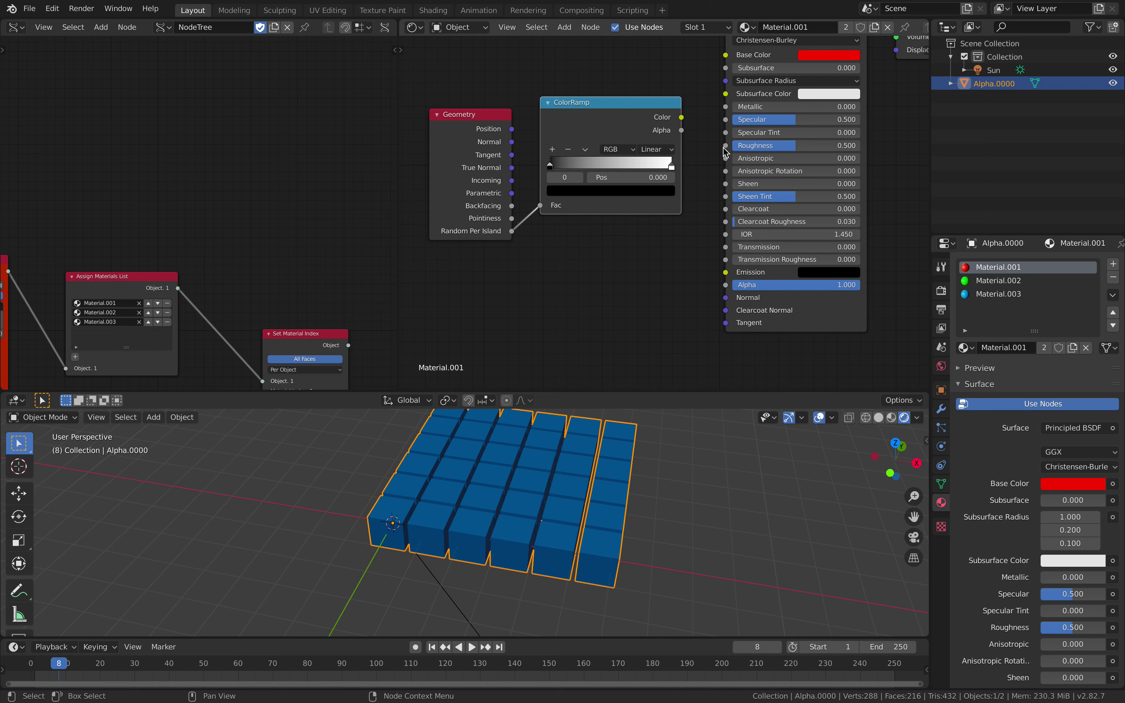
{"action": "left_click_drag", "start_coordinate": [681, 117], "coordinate": [732, 61]}
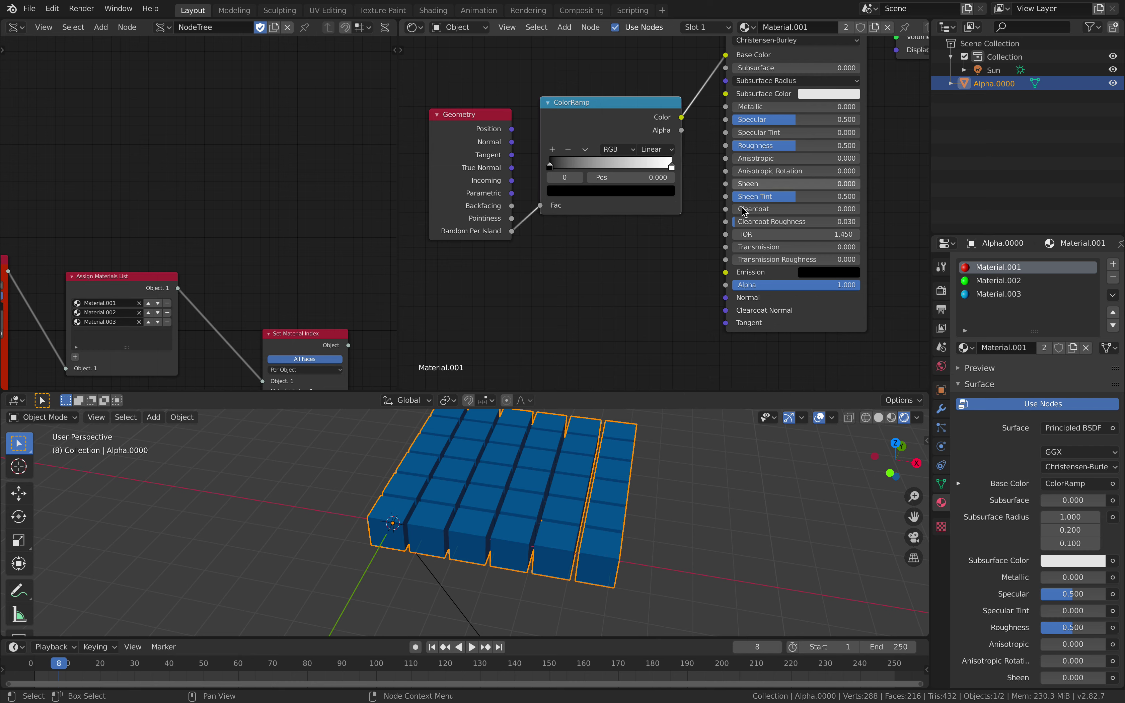
{"action": "scroll", "coordinate": [671, 266], "scroll_direction": "down", "scroll_amount": 2}
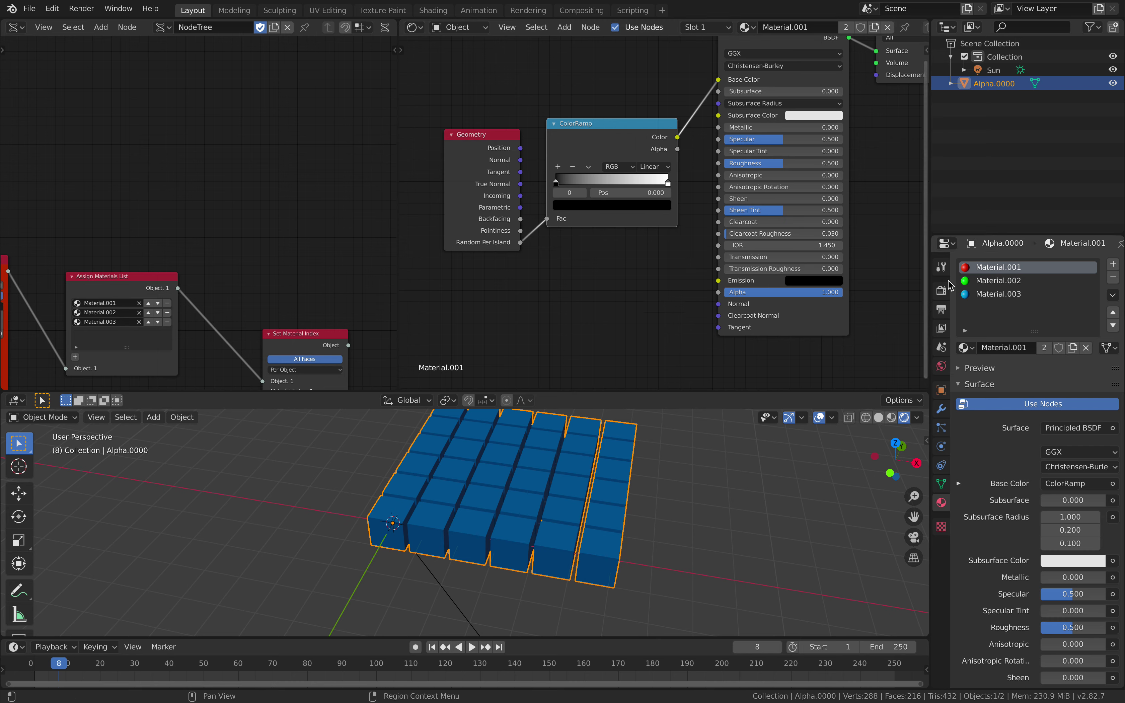
Step: Assign Material.001 to the third material slot of Alpha.0000 in place of Material.003
{"action": "left_click", "coordinate": [992, 295]}
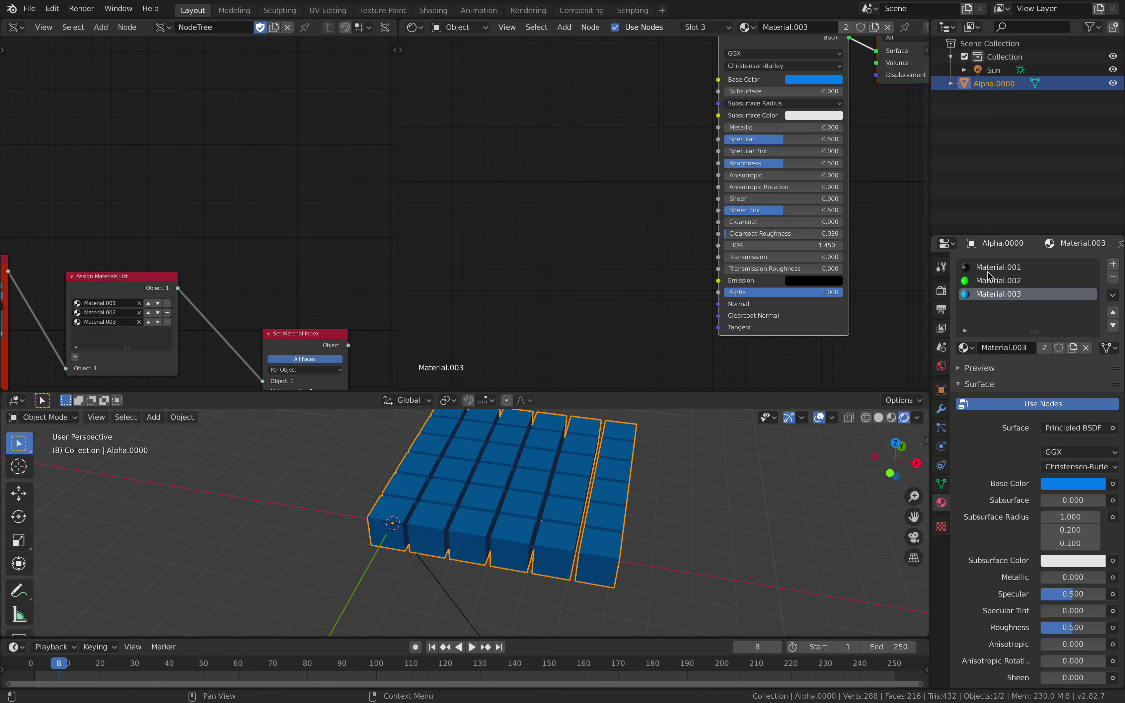
{"action": "left_click", "coordinate": [989, 279]}
{"action": "left_click", "coordinate": [988, 295]}
{"action": "left_click", "coordinate": [966, 348]}
{"action": "left_click", "coordinate": [950, 376]}
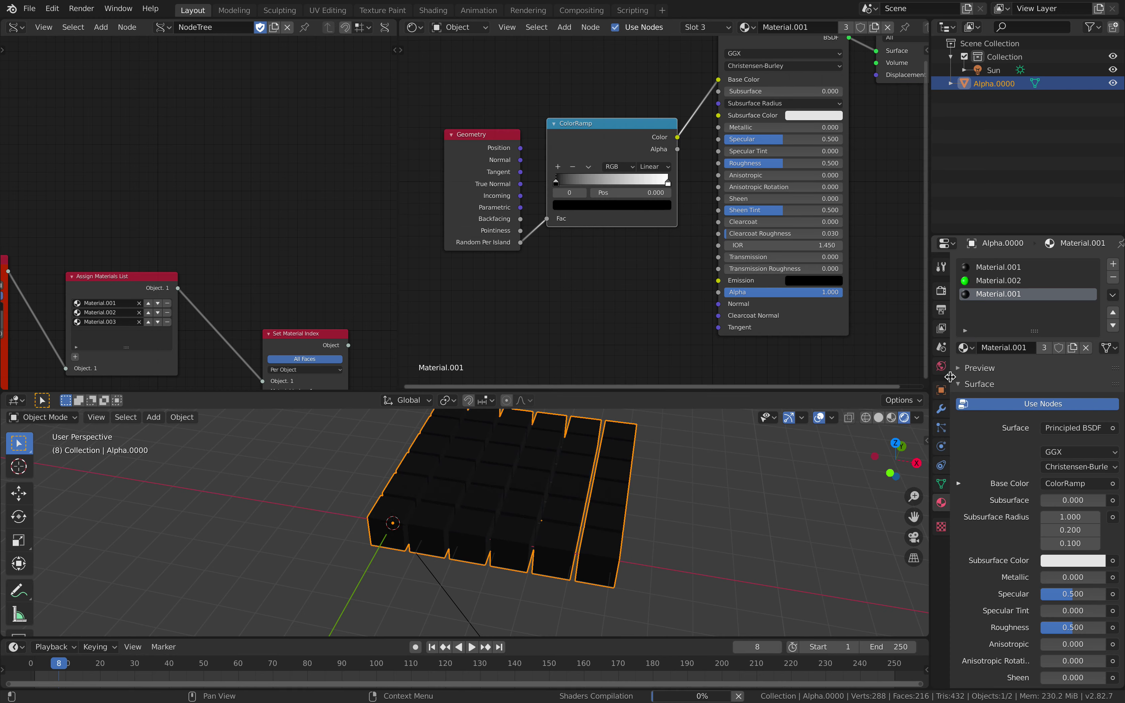
Step: Narrow the ColorRamp gradient by moving the black stop inward and the white stop to position 0.907
{"action": "middle_click_drag", "start_coordinate": [590, 515], "coordinate": [558, 516]}
{"action": "left_click_drag", "start_coordinate": [558, 185], "coordinate": [646, 185]}
{"action": "scroll", "coordinate": [602, 461], "scroll_direction": "down", "scroll_amount": 3}
{"action": "middle_click_drag", "start_coordinate": [591, 479], "coordinate": [530, 477]}
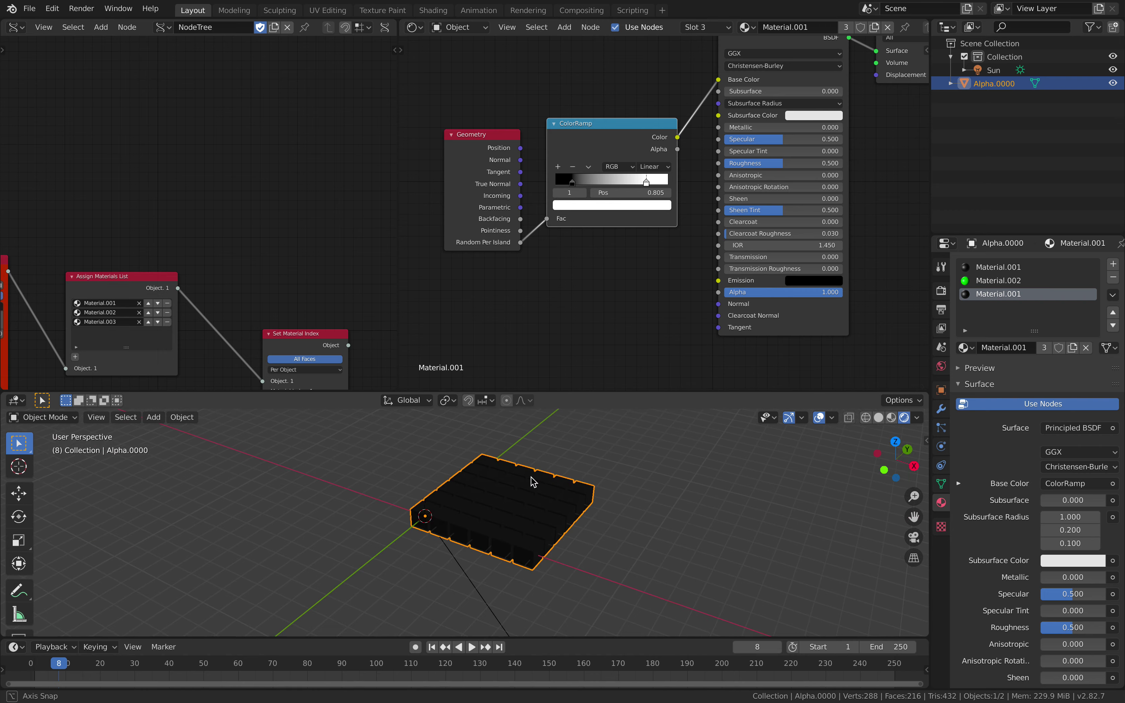
{"action": "left_click", "coordinate": [574, 182]}
{"action": "left_click_drag", "start_coordinate": [646, 182], "coordinate": [658, 182]}
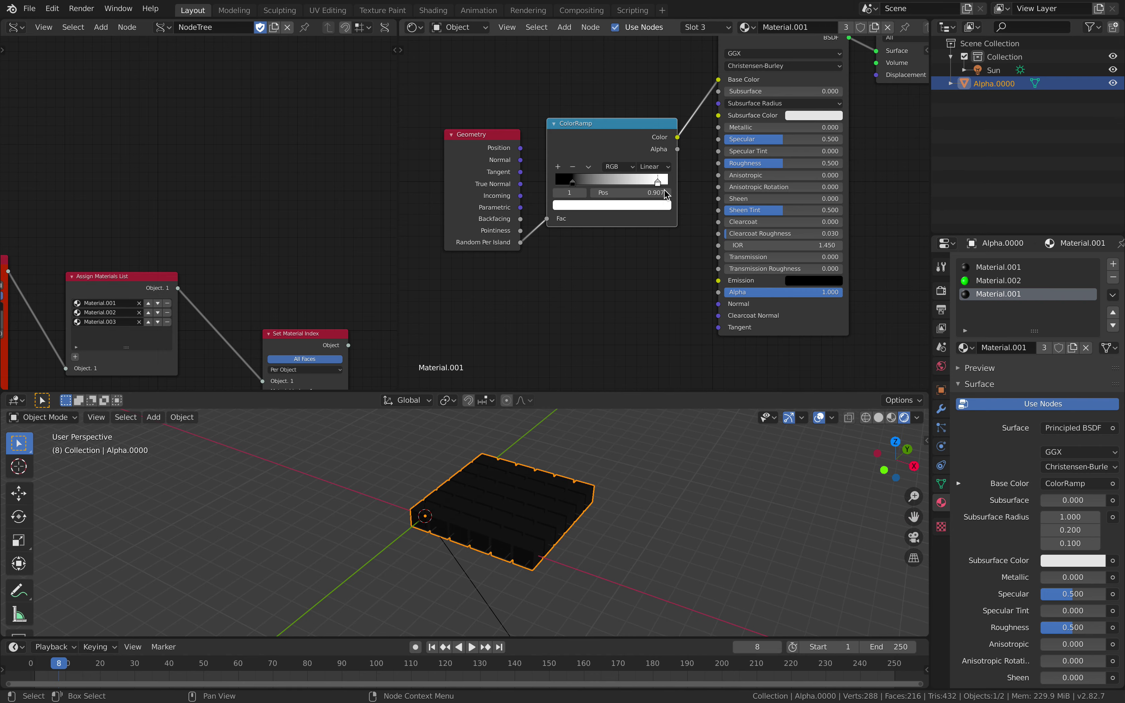
Step: Switch the render engine to Cycles and move the ColorRamp's black stop to position 0.245
{"action": "left_click", "coordinate": [941, 290]}
{"action": "left_click", "coordinate": [1056, 264]}
{"action": "left_click", "coordinate": [1059, 311]}
{"action": "middle_click_drag", "start_coordinate": [662, 483], "coordinate": [680, 533]}
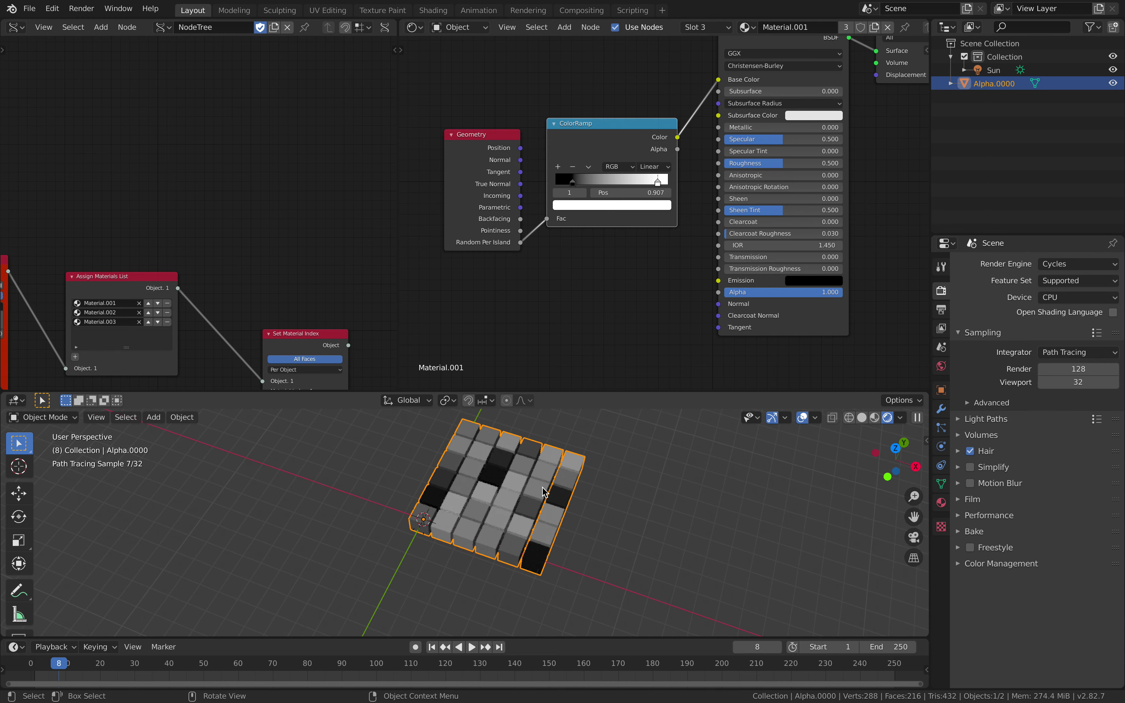
{"action": "left_click_drag", "start_coordinate": [573, 182], "coordinate": [583, 183]}
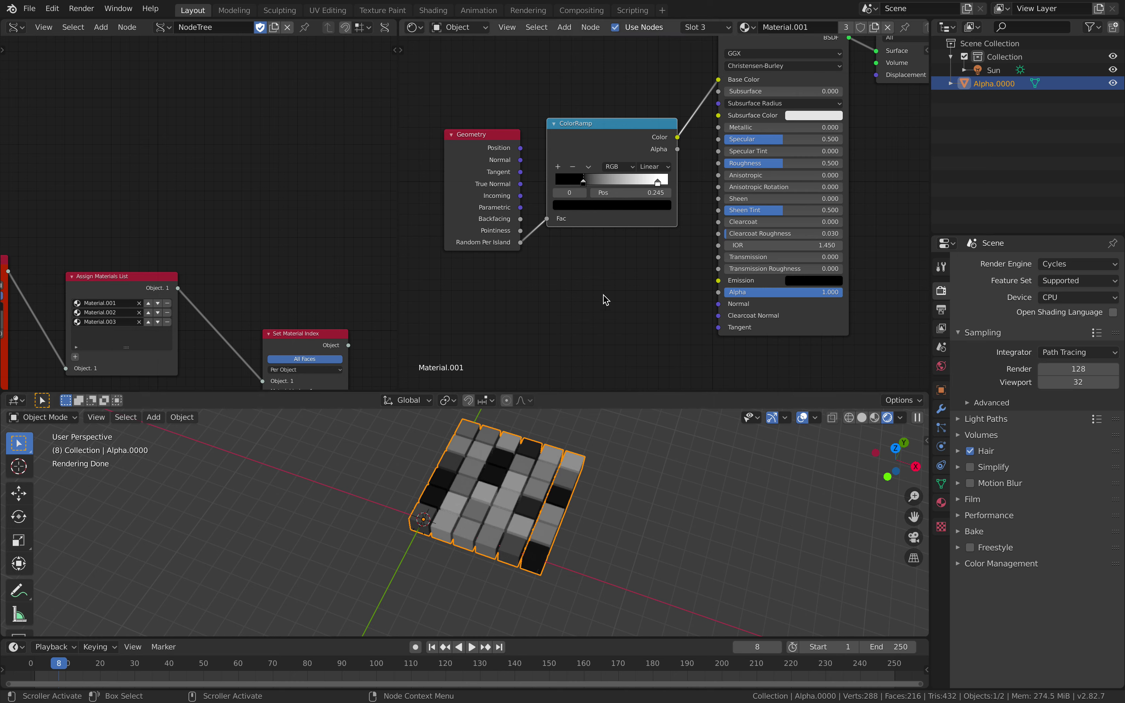
Step: Switch the render engine back to Eevee and delete the ColorRamp and Geometry nodes from Material.001
{"action": "left_click", "coordinate": [1069, 264]}
{"action": "left_click", "coordinate": [1073, 280]}
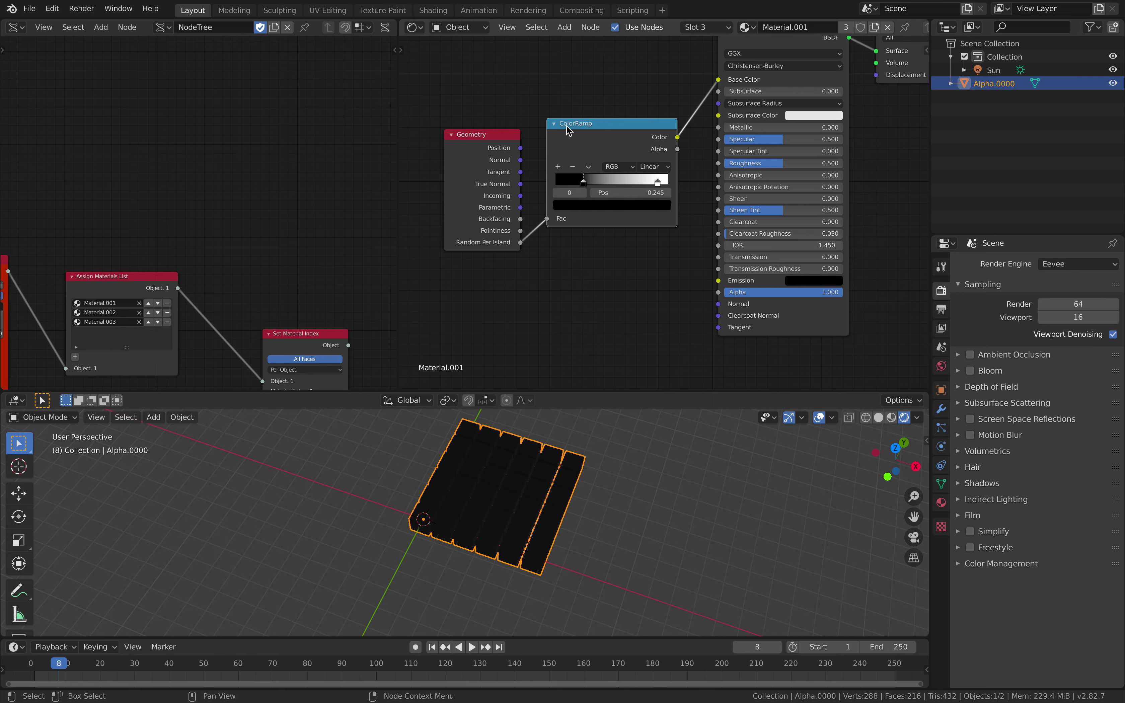
{"action": "key", "text": "x"}
{"action": "left_click", "coordinate": [494, 136]}
{"action": "key", "text": "x"}
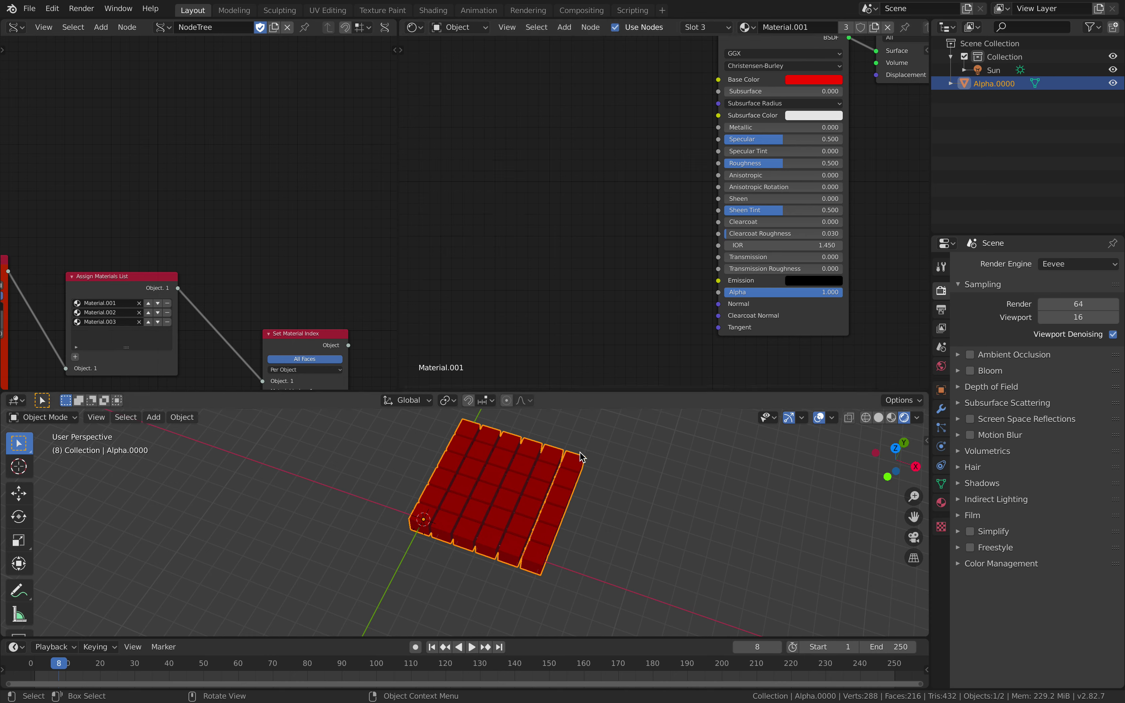
Step: Assign Material.003 back to the third material slot and make the Material.001 slot active
{"action": "left_click", "coordinate": [941, 502]}
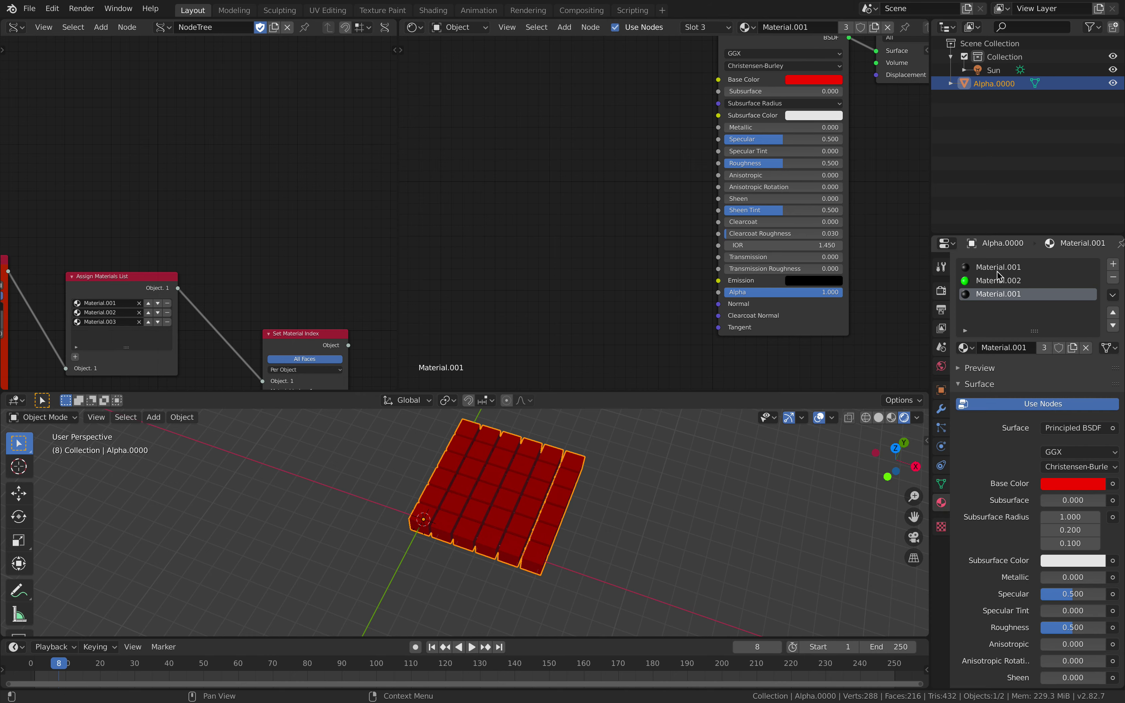
{"action": "left_click", "coordinate": [976, 350]}
{"action": "left_click", "coordinate": [928, 404]}
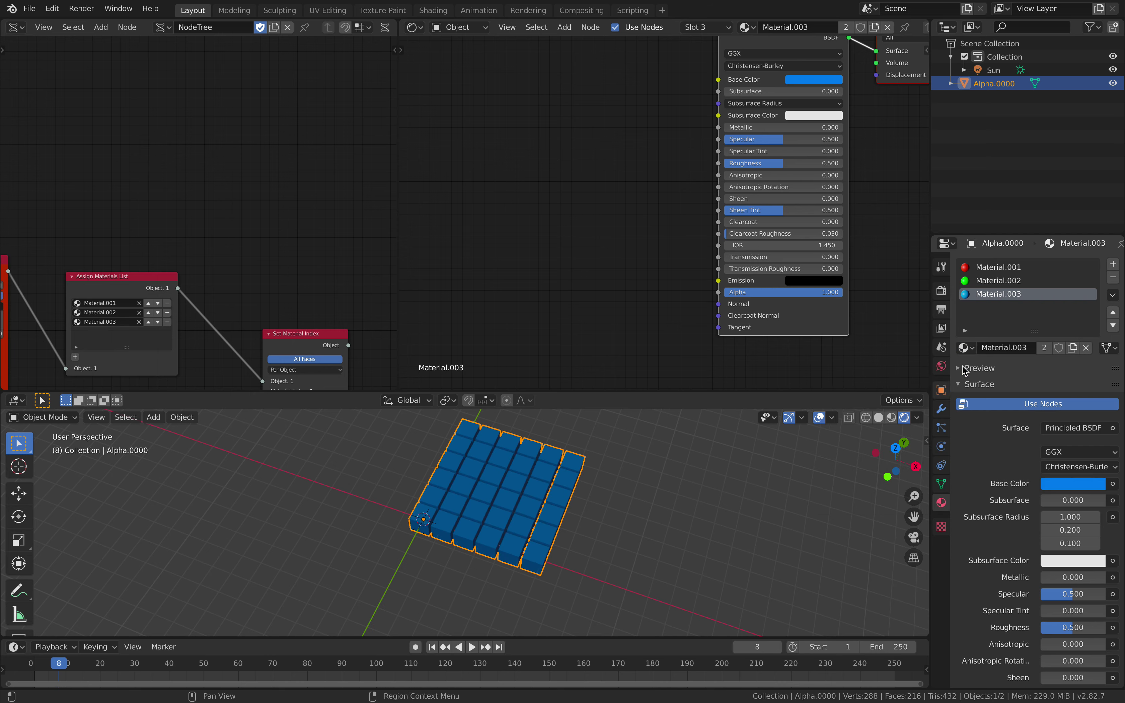
{"action": "left_click", "coordinate": [998, 268]}
{"action": "left_click", "coordinate": [965, 348]}
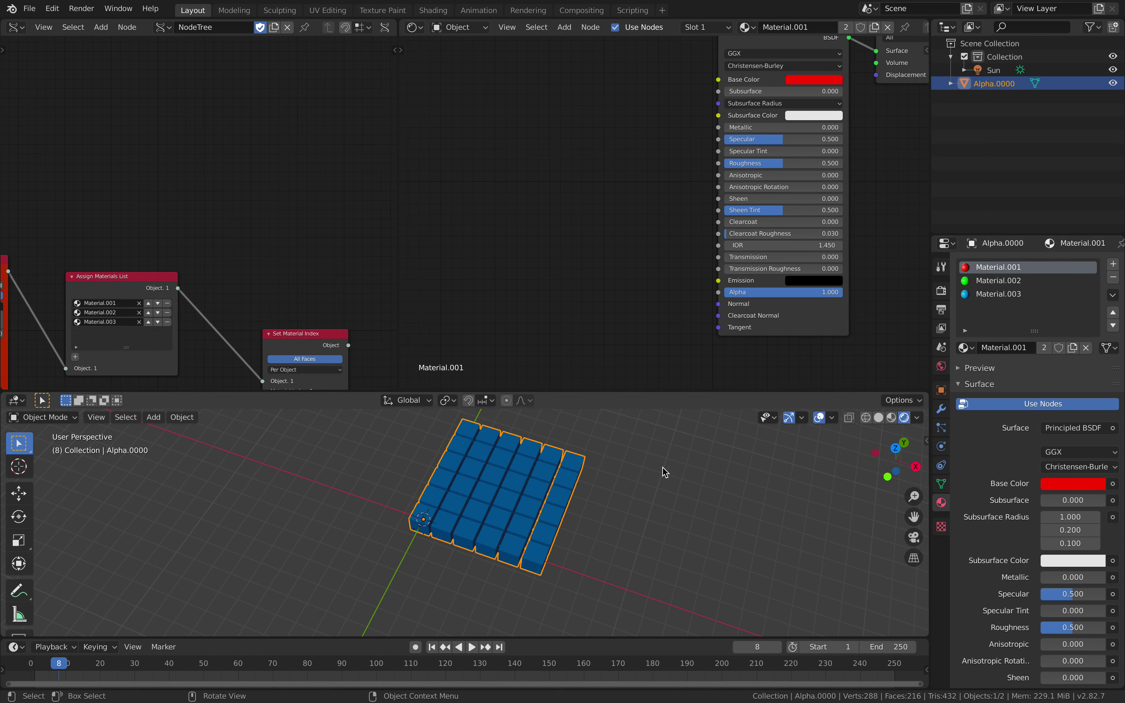
Step: Close the Shader Editor by joining its area back into the Sverchok node editor
{"action": "middle_click_drag", "start_coordinate": [621, 476], "coordinate": [624, 463]}
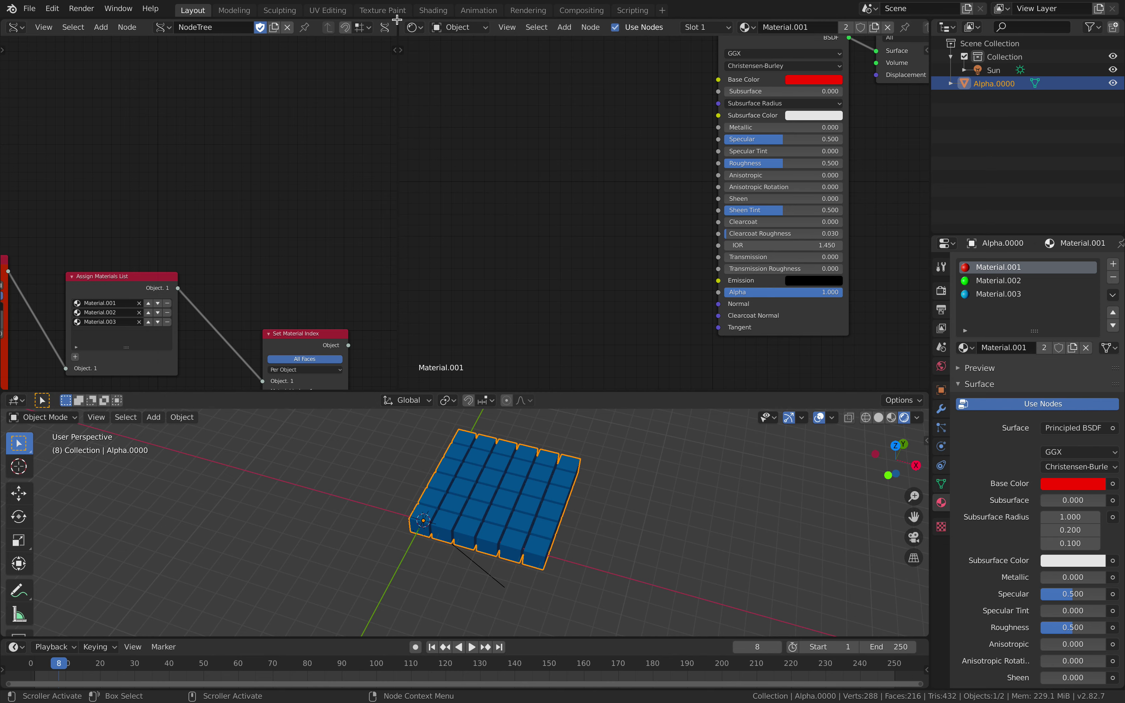
{"action": "left_click_drag", "start_coordinate": [397, 20], "coordinate": [539, 167]}
{"action": "scroll", "coordinate": [542, 170], "scroll_direction": "down", "scroll_amount": 3}
{"action": "middle_click_drag", "start_coordinate": [554, 239], "coordinate": [571, 161]}
Step: Move the Set Material Index node farther from Assign Materials List and shift Random Num Gen slightly the other way
{"action": "left_click_drag", "start_coordinate": [585, 220], "coordinate": [607, 219]}
{"action": "scroll", "coordinate": [565, 173], "scroll_direction": "up", "scroll_amount": 3}
{"action": "middle_click_drag", "start_coordinate": [532, 210], "coordinate": [620, 152]}
{"action": "scroll", "coordinate": [565, 168], "scroll_direction": "up", "scroll_amount": 3}
{"action": "left_click_drag", "start_coordinate": [555, 260], "coordinate": [540, 260]}
{"action": "scroll", "coordinate": [458, 204], "scroll_direction": "down", "scroll_amount": 2}
{"action": "middle_click_drag", "start_coordinate": [457, 203], "coordinate": [518, 200]}
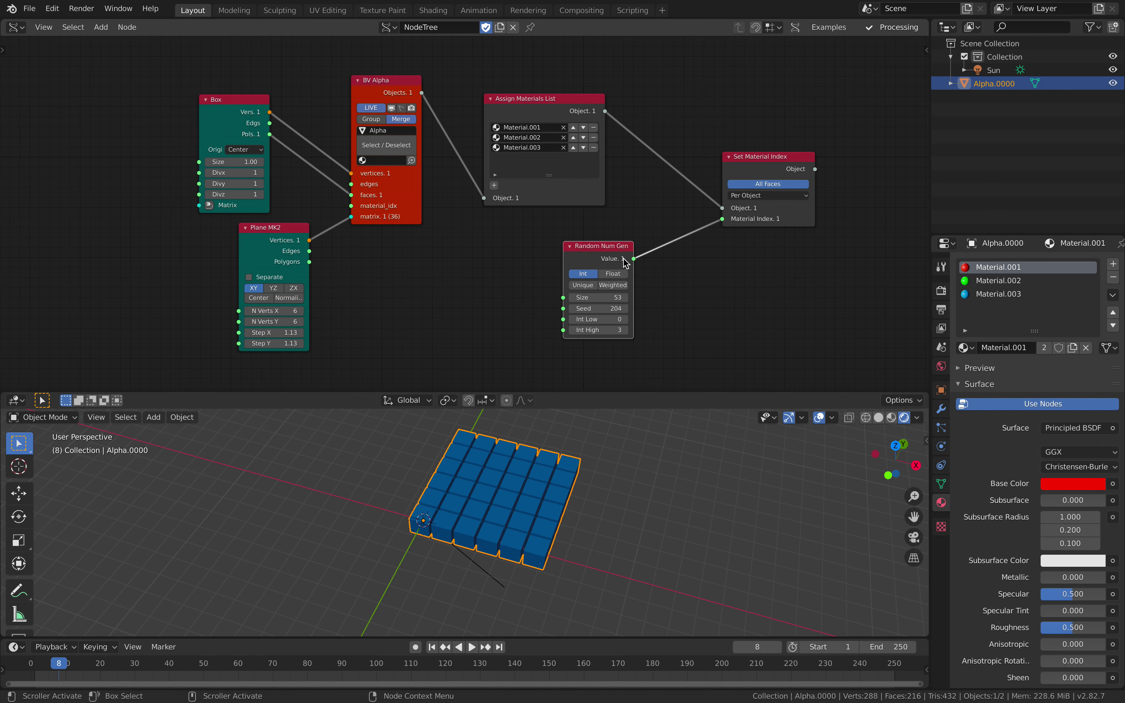
Step: Set the mode of the Set Material Index node to Per Face
{"action": "middle_click_drag", "start_coordinate": [628, 254], "coordinate": [609, 249]}
{"action": "left_click", "coordinate": [739, 192]}
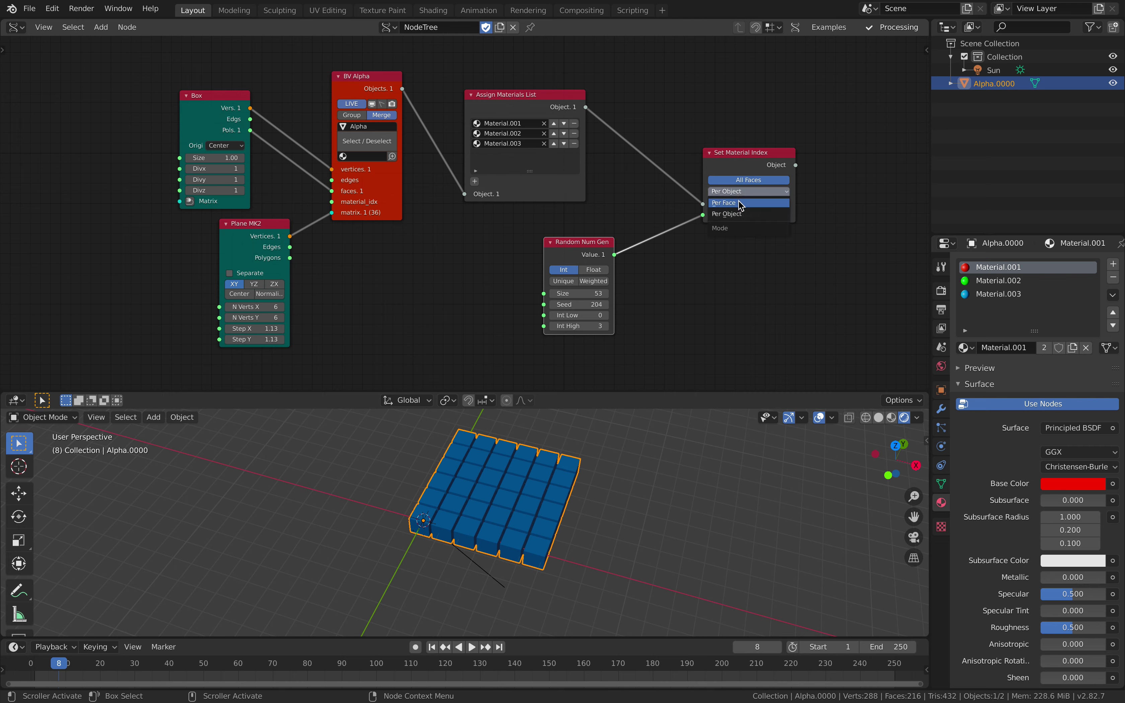
{"action": "left_click", "coordinate": [741, 204]}
Step: Add a Separate Parts To Indexes node below Assign Materials List, beside the Random Num Gen node
{"action": "double_click", "coordinate": [485, 251]}
{"action": "type", "text": "sepa"}
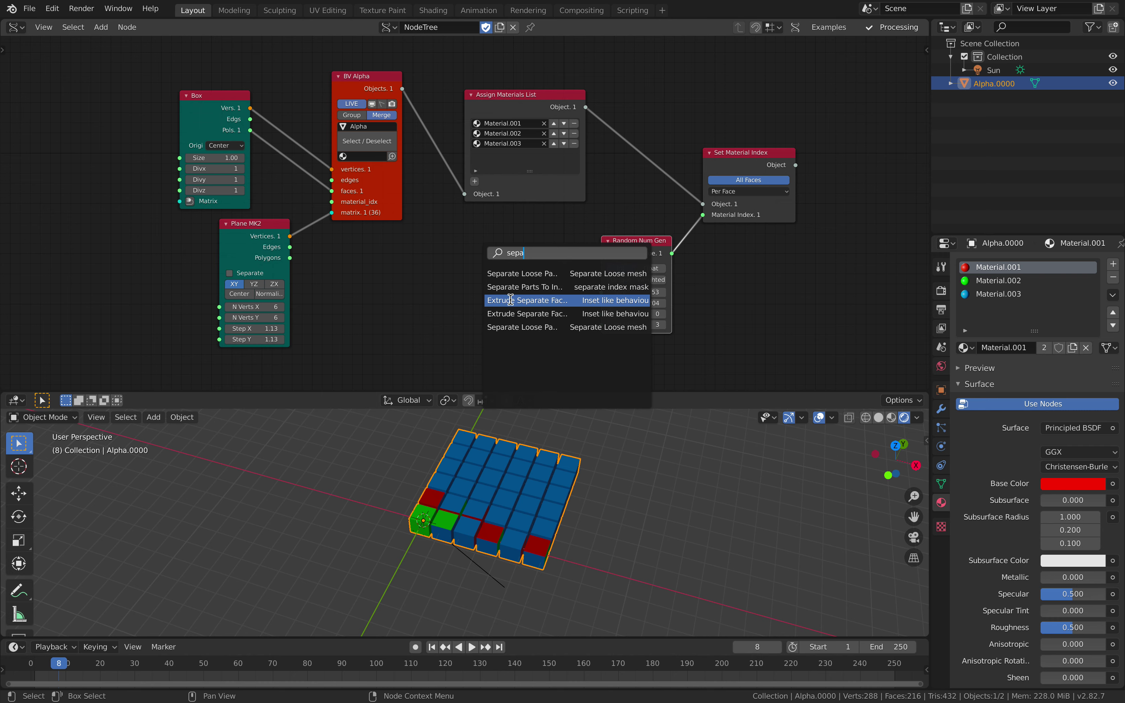
{"action": "left_click", "coordinate": [549, 288]}
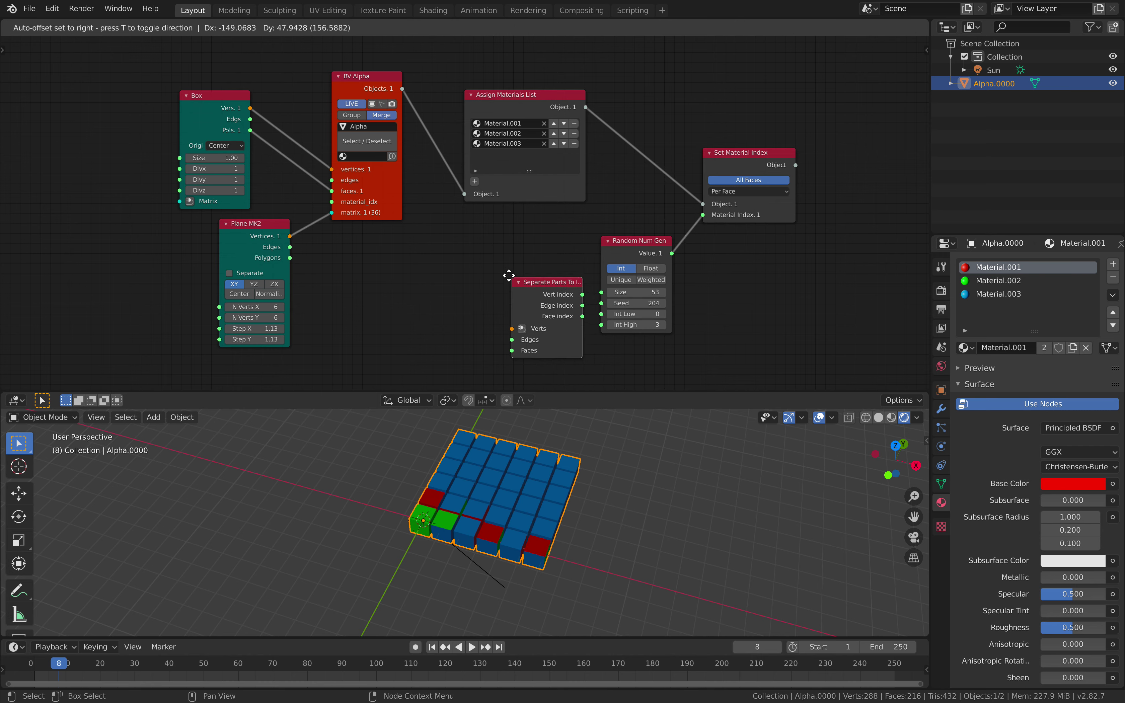
{"action": "left_click", "coordinate": [510, 248]}
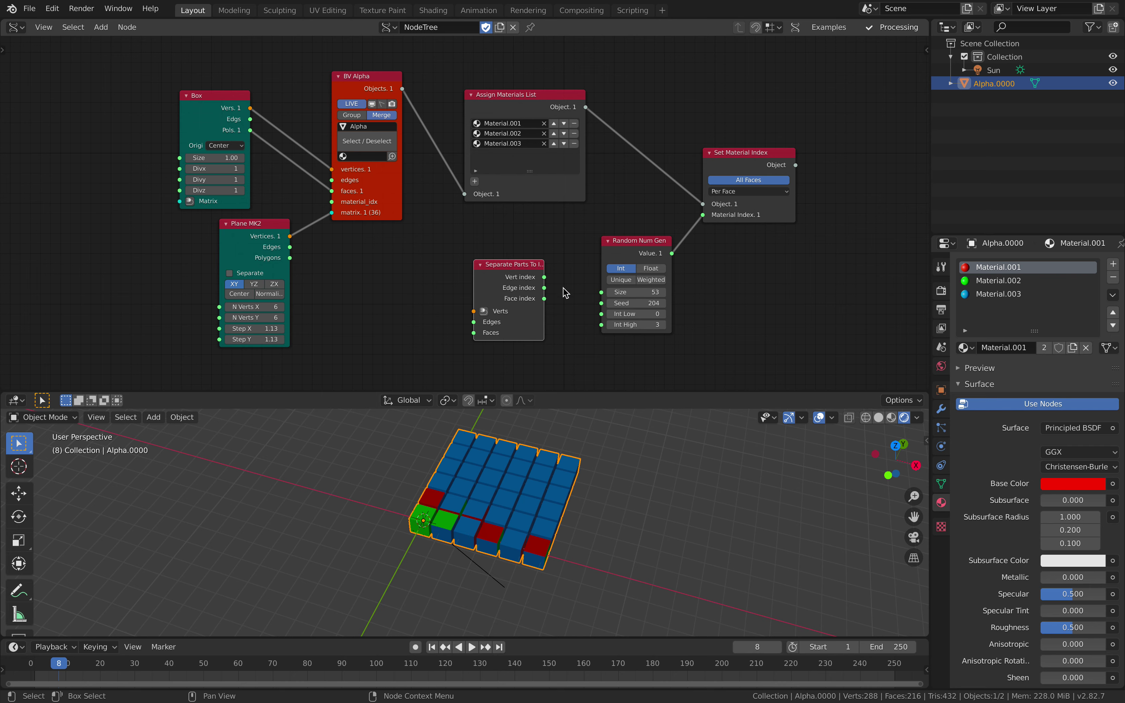
Step: Spread out the BV Alpha, Plane MK2 and Box nodes and widen the Separate Parts To Indexes node to fit its title
{"action": "left_click_drag", "start_coordinate": [331, 157], "coordinate": [333, 179]}
{"action": "left_click_drag", "start_coordinate": [281, 222], "coordinate": [212, 247]}
{"action": "left_click_drag", "start_coordinate": [208, 114], "coordinate": [191, 119]}
{"action": "left_click_drag", "start_coordinate": [374, 200], "coordinate": [342, 201]}
{"action": "left_click_drag", "start_coordinate": [512, 270], "coordinate": [569, 266]}
{"action": "middle_click_drag", "start_coordinate": [569, 270], "coordinate": [592, 259]}
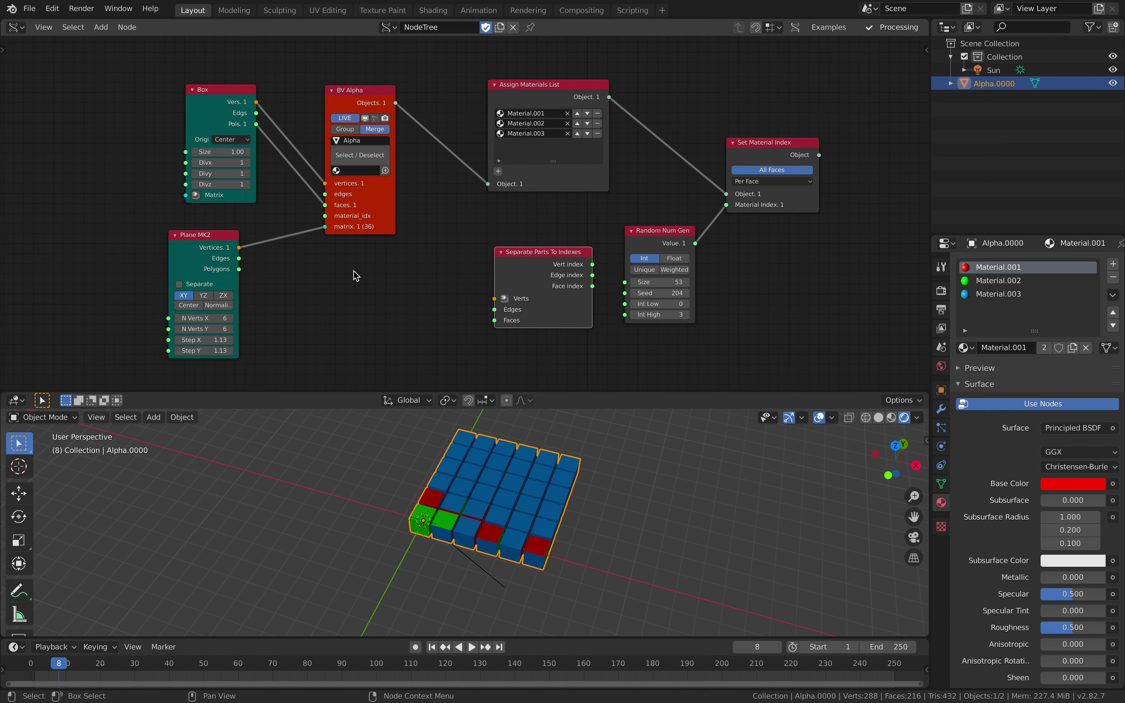
Step: Add the Matrix Apply node that multiplies matrices with verts and optional other data, placing it below BV Alpha
{"action": "key", "text": "alt+space"}
{"action": "type", "text": "matrix app"}
{"action": "key", "text": "Down"}
{"action": "key", "text": "Down"}
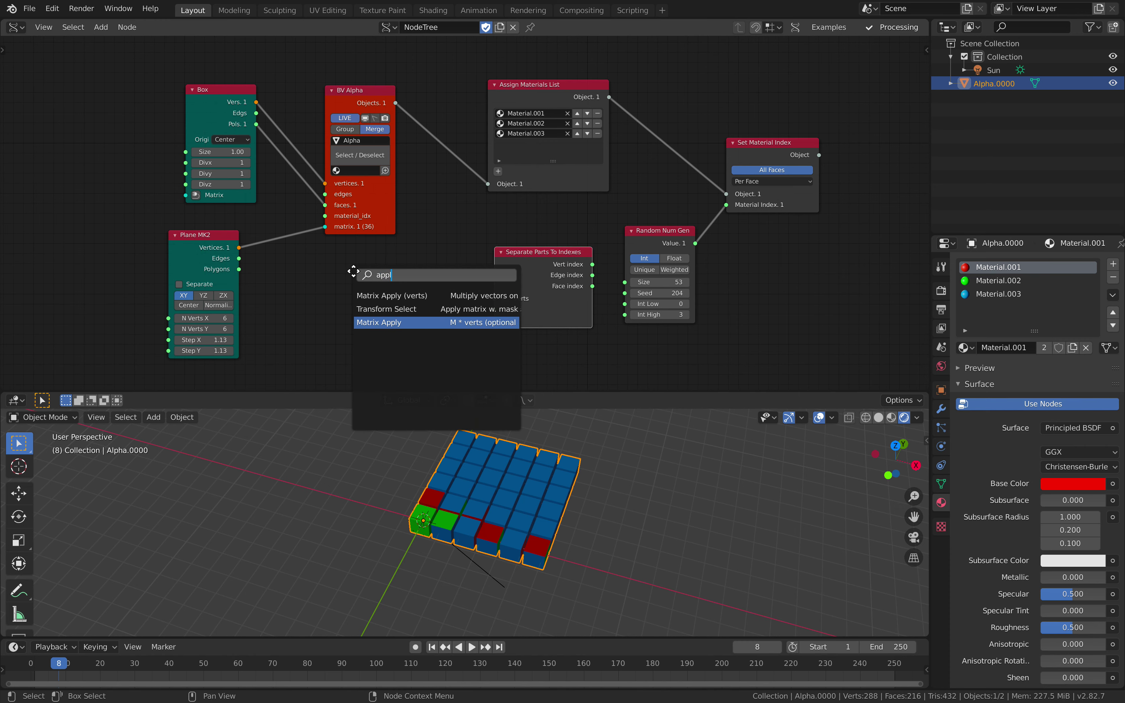
{"action": "key", "text": "Return"}
Step: Feed Box's Vers and Pols and Plane MK2's Vertices, as Matrices, into Matrix Apply, and disconnect BV Alpha's matrix input
{"action": "left_click_drag", "start_coordinate": [255, 103], "coordinate": [357, 339]}
{"action": "left_click_drag", "start_coordinate": [255, 103], "coordinate": [357, 339]}
{"action": "left_click_drag", "start_coordinate": [256, 125], "coordinate": [353, 360]}
{"action": "left_click_drag", "start_coordinate": [238, 249], "coordinate": [353, 371]}
{"action": "left_click_drag", "start_coordinate": [325, 227], "coordinate": [305, 246]}
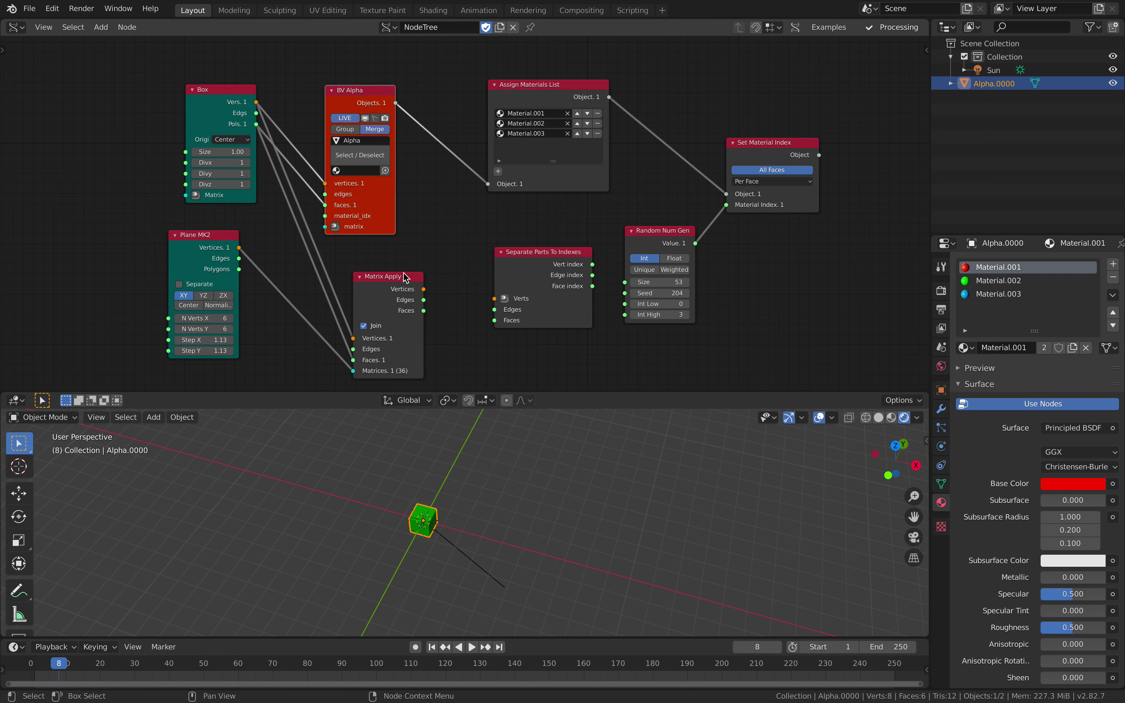
Step: Connect Matrix Apply's Vertices and Faces to BV Alpha, place it between Box and BV Alpha, and save the file
{"action": "left_click_drag", "start_coordinate": [403, 274], "coordinate": [325, 184]}
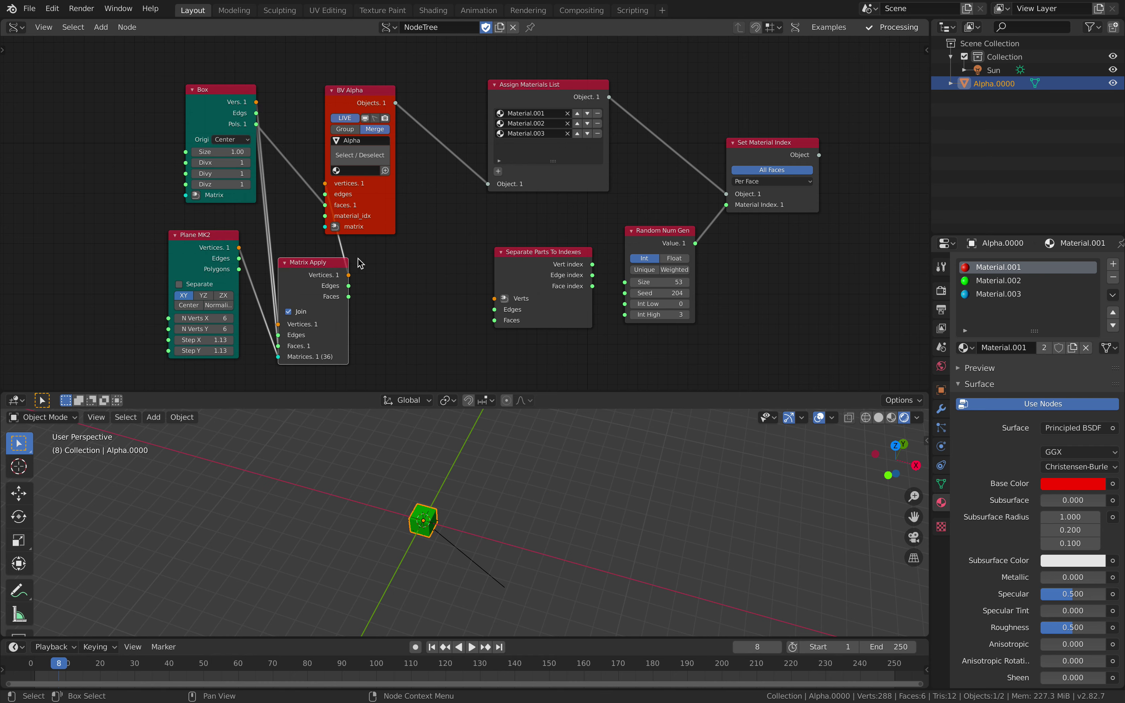
{"action": "left_click_drag", "start_coordinate": [350, 298], "coordinate": [333, 211]}
{"action": "left_click_drag", "start_coordinate": [346, 212], "coordinate": [392, 211]}
{"action": "left_click_drag", "start_coordinate": [334, 341], "coordinate": [325, 224]}
{"action": "key", "text": "ctrl+s"}
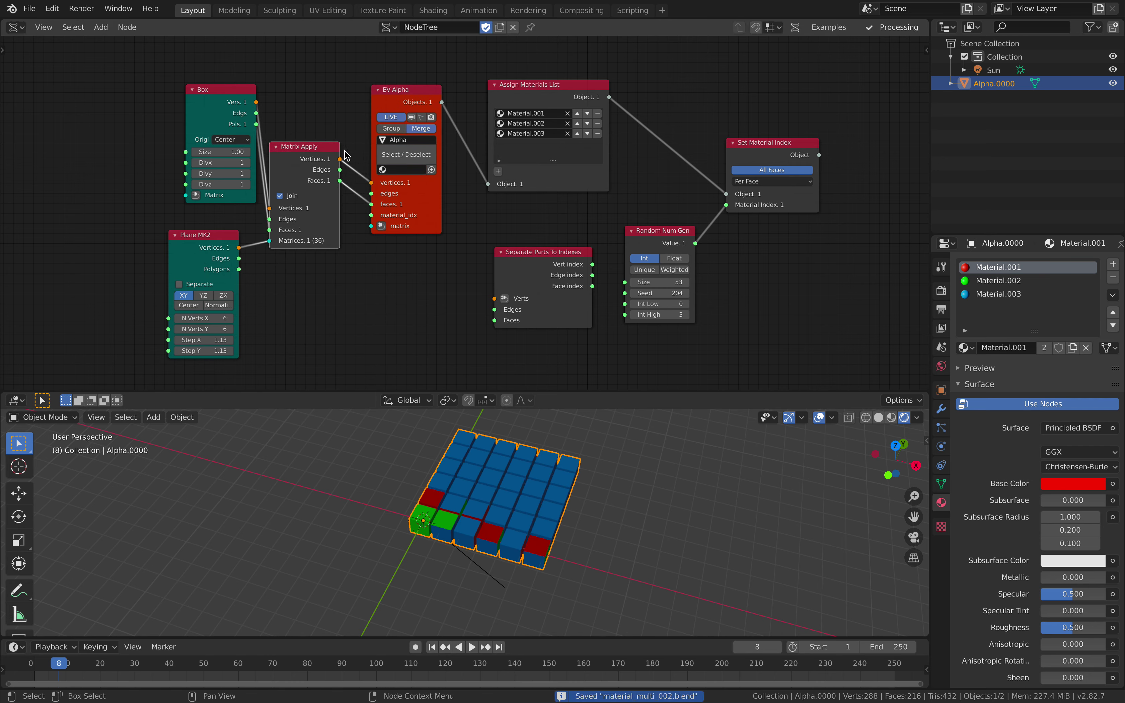
Step: Connect Matrix Apply's Vertices and Faces outputs to the Separate Parts To Indexes node and move that node closer to BV Alpha
{"action": "left_click_drag", "start_coordinate": [340, 158], "coordinate": [493, 308]}
{"action": "left_click_drag", "start_coordinate": [340, 181], "coordinate": [494, 320]}
{"action": "left_click_drag", "start_coordinate": [530, 266], "coordinate": [489, 274]}
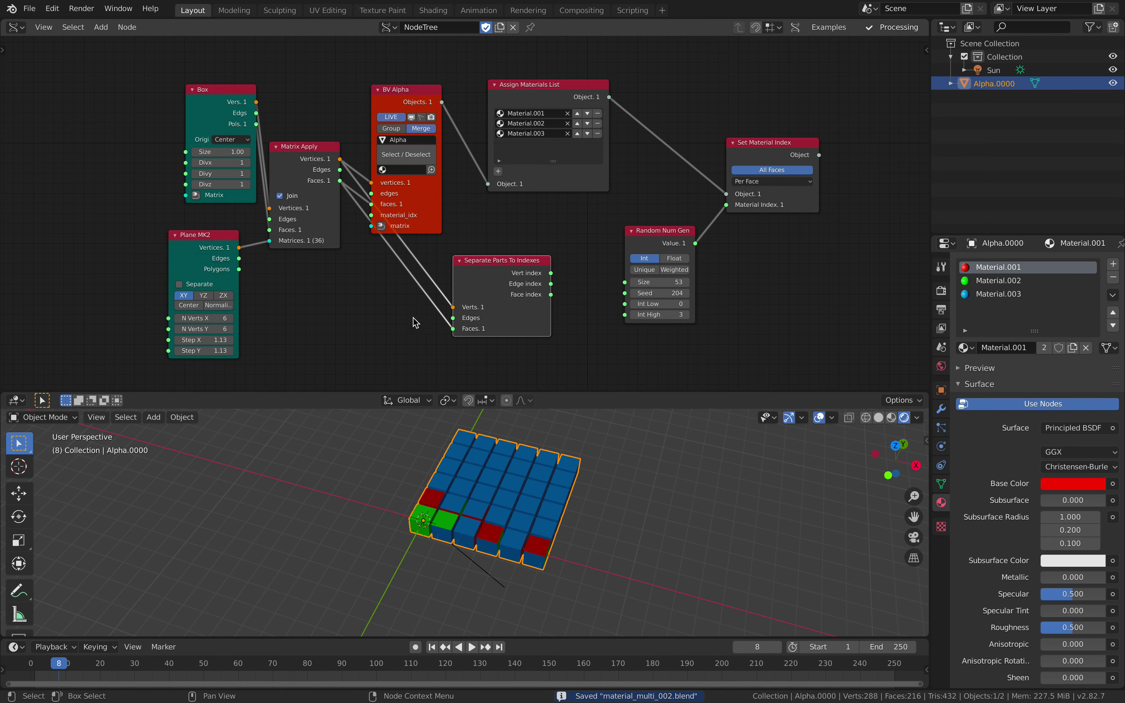
Step: Replace the Material Index input of Set Material Index with the Face index output and move Random Num Gen out of the way
{"action": "middle_click_drag", "start_coordinate": [550, 291], "coordinate": [465, 294]}
{"action": "left_click_drag", "start_coordinate": [467, 298], "coordinate": [643, 209]}
{"action": "left_click_drag", "start_coordinate": [578, 241], "coordinate": [618, 274]}
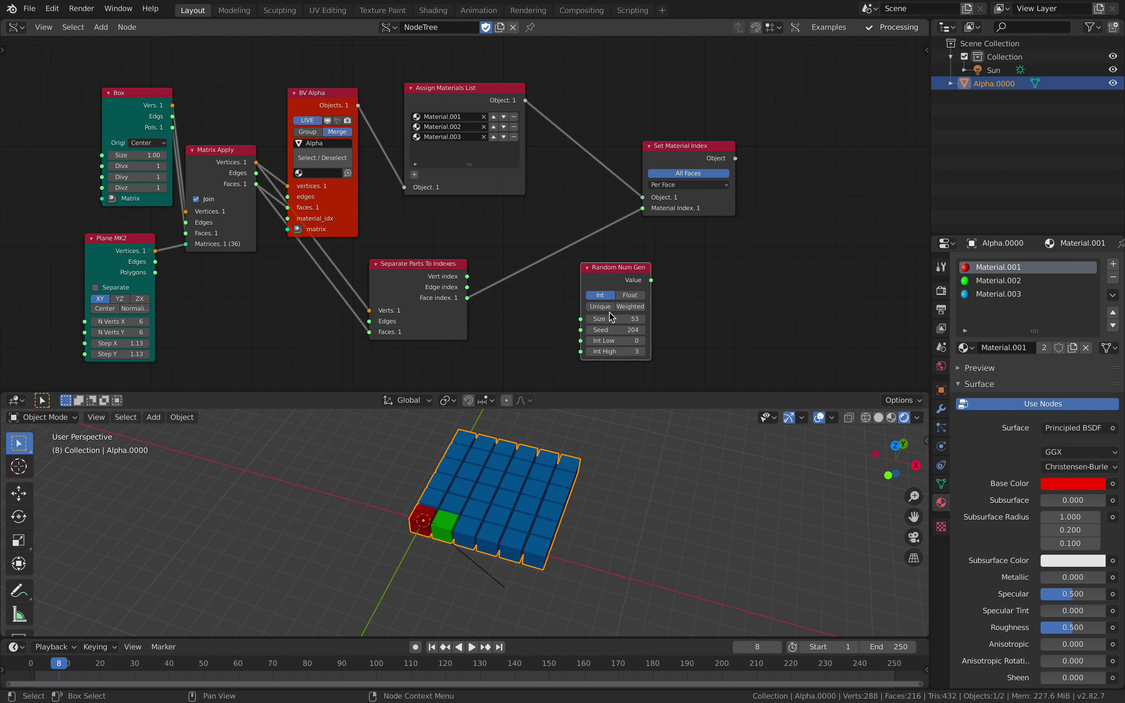
Step: Deselect the grid object in the 3D view and save the file
{"action": "scroll", "coordinate": [604, 486], "scroll_direction": "up", "scroll_amount": 2}
{"action": "key", "text": "a"}
{"action": "key", "text": "a"}
{"action": "middle_click_drag", "start_coordinate": [604, 485], "coordinate": [658, 481]}
{"action": "key", "text": "ctrl+s"}
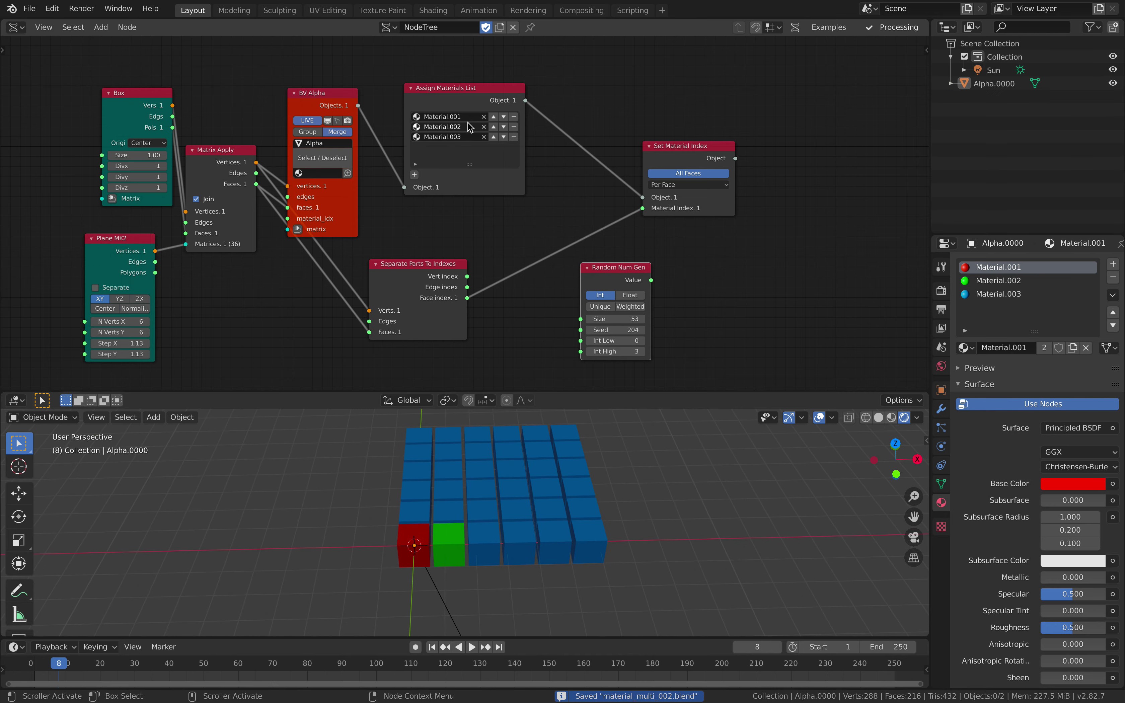
Step: Move Assign Materials List up and Set Material Index farther aside, and lengthen the material list to make room for more entries
{"action": "middle_click_drag", "start_coordinate": [468, 122], "coordinate": [463, 171]}
{"action": "left_click_drag", "start_coordinate": [480, 138], "coordinate": [503, 64]}
{"action": "left_click_drag", "start_coordinate": [681, 207], "coordinate": [718, 199]}
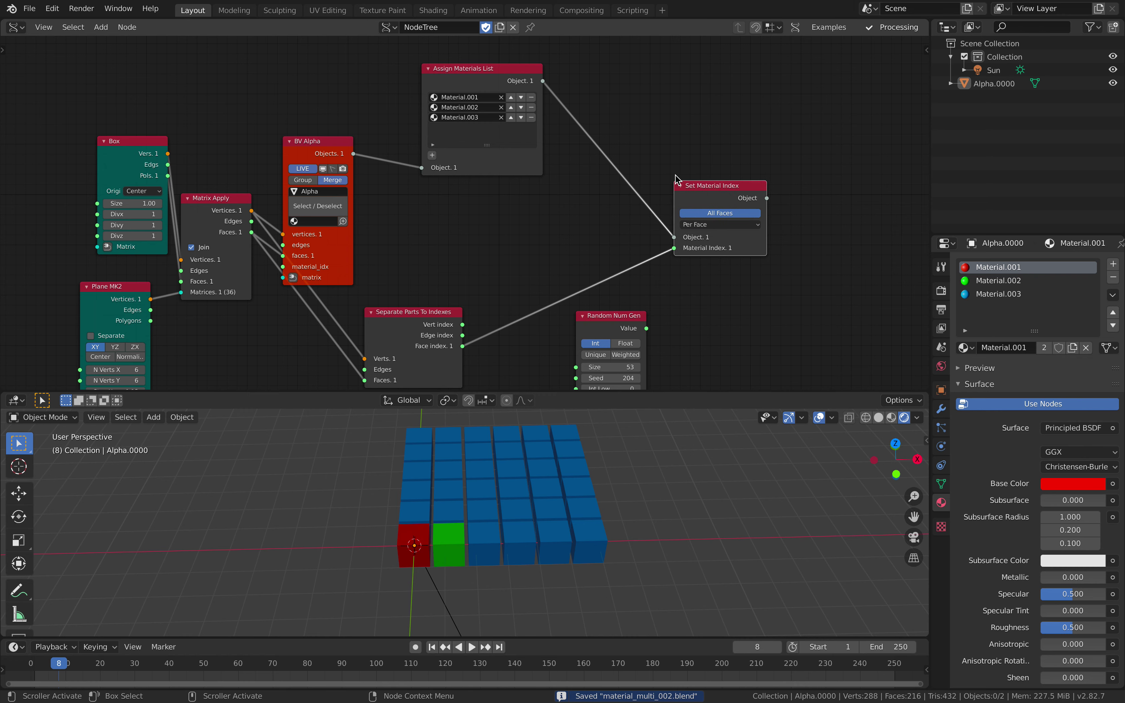
{"action": "left_click_drag", "start_coordinate": [514, 78], "coordinate": [534, 70]}
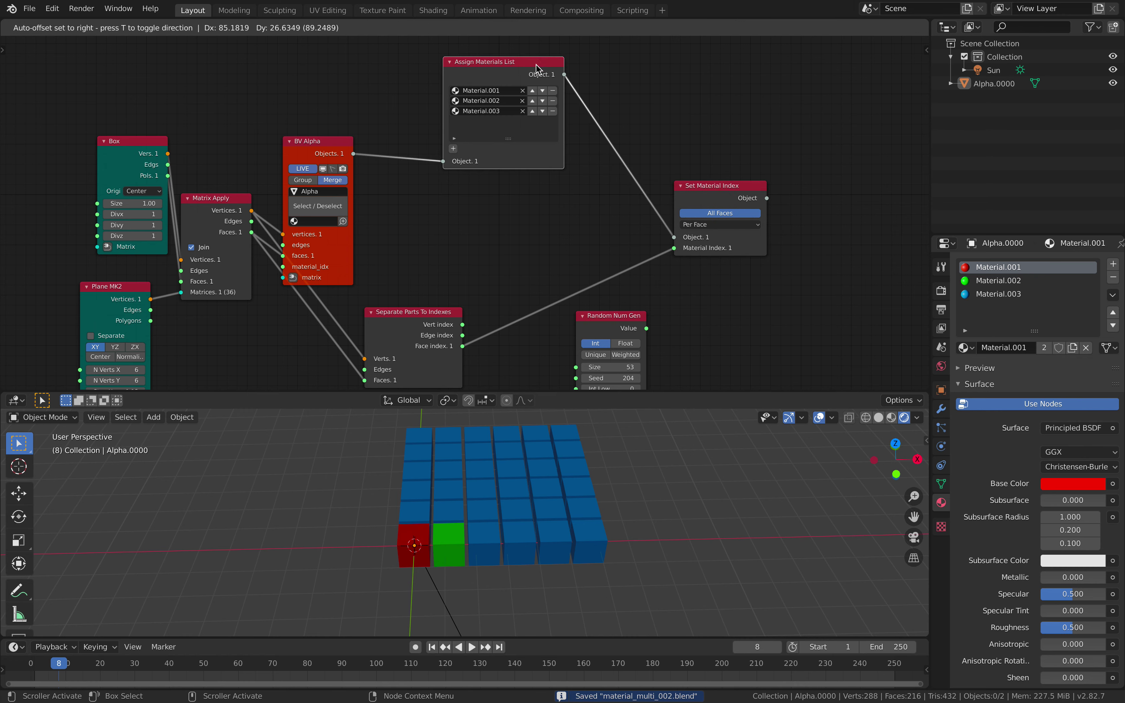
{"action": "left_click_drag", "start_coordinate": [506, 138], "coordinate": [508, 257]}
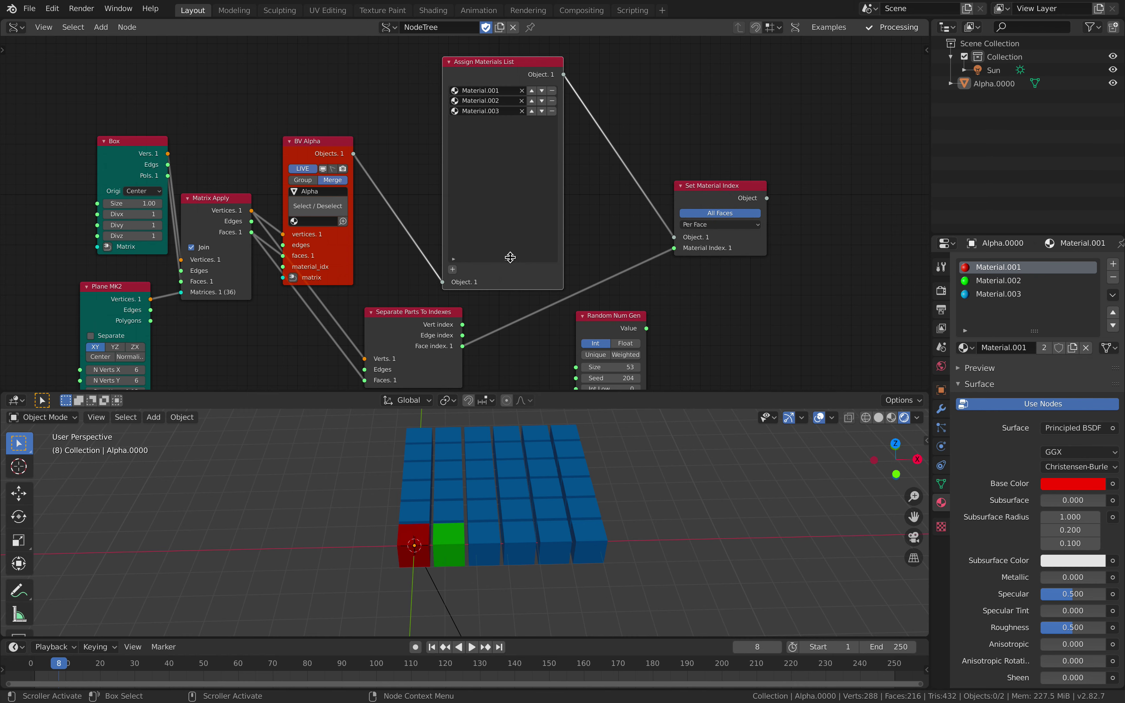
Step: Add thirteen empty material slots to the Assign Materials List node
{"action": "middle_click_drag", "start_coordinate": [443, 255], "coordinate": [454, 245]}
{"action": "triple_click", "coordinate": [463, 259]}
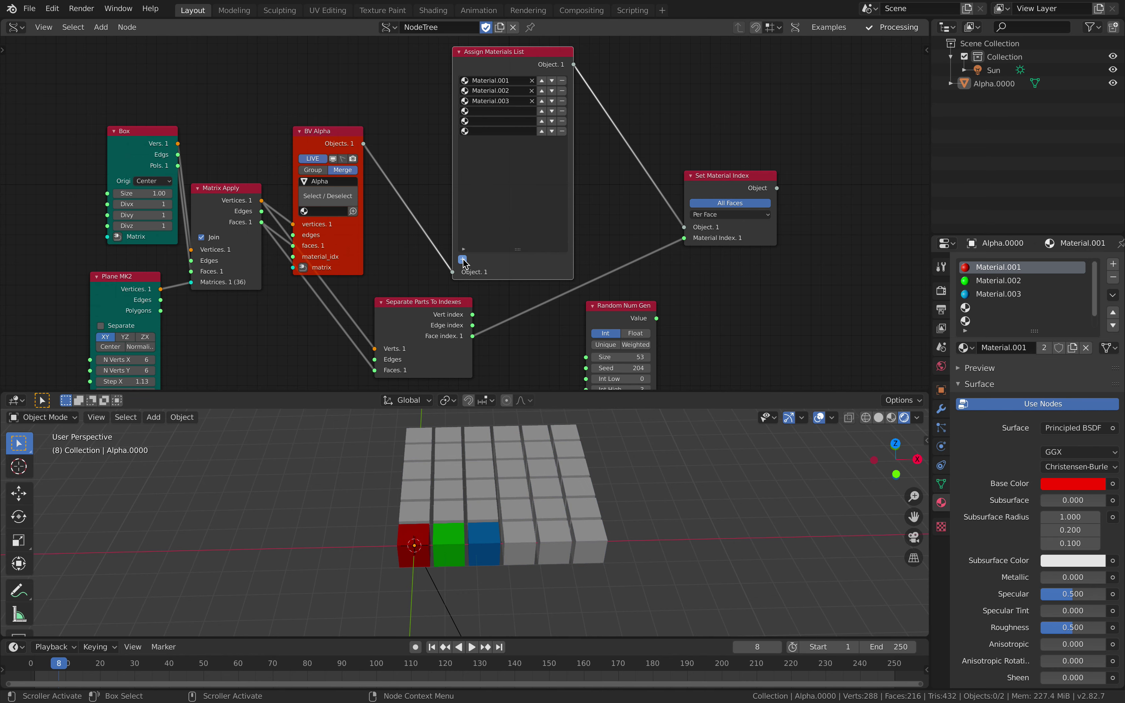
{"action": "triple_click", "coordinate": [462, 259]}
{"action": "triple_click", "coordinate": [462, 259]}
{"action": "triple_click", "coordinate": [462, 259]}
{"action": "left_click", "coordinate": [462, 259]}
Step: Copy Material.003 into slots 6, 9, 12, 14 and 16 of the material list
{"action": "key", "text": "ctrl+c"}
{"action": "key", "text": "ctrl+v"}
{"action": "key", "text": "ctrl+v"}
{"action": "key", "text": "ctrl+v"}
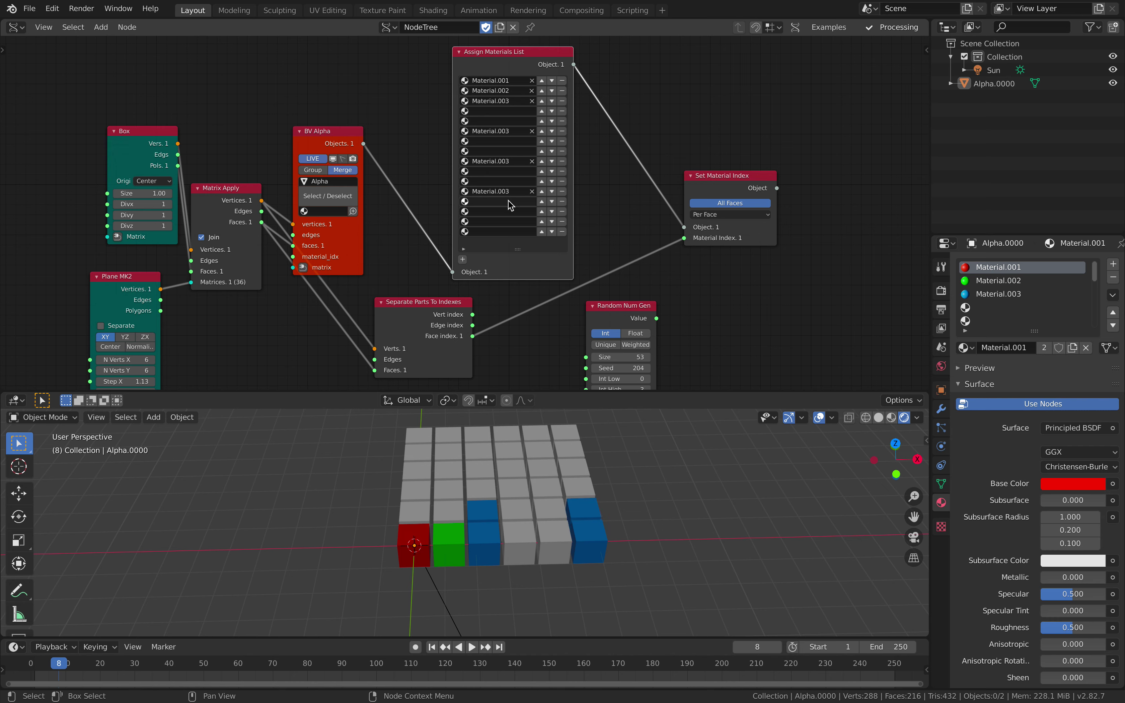
{"action": "key", "text": "ctrl+v"}
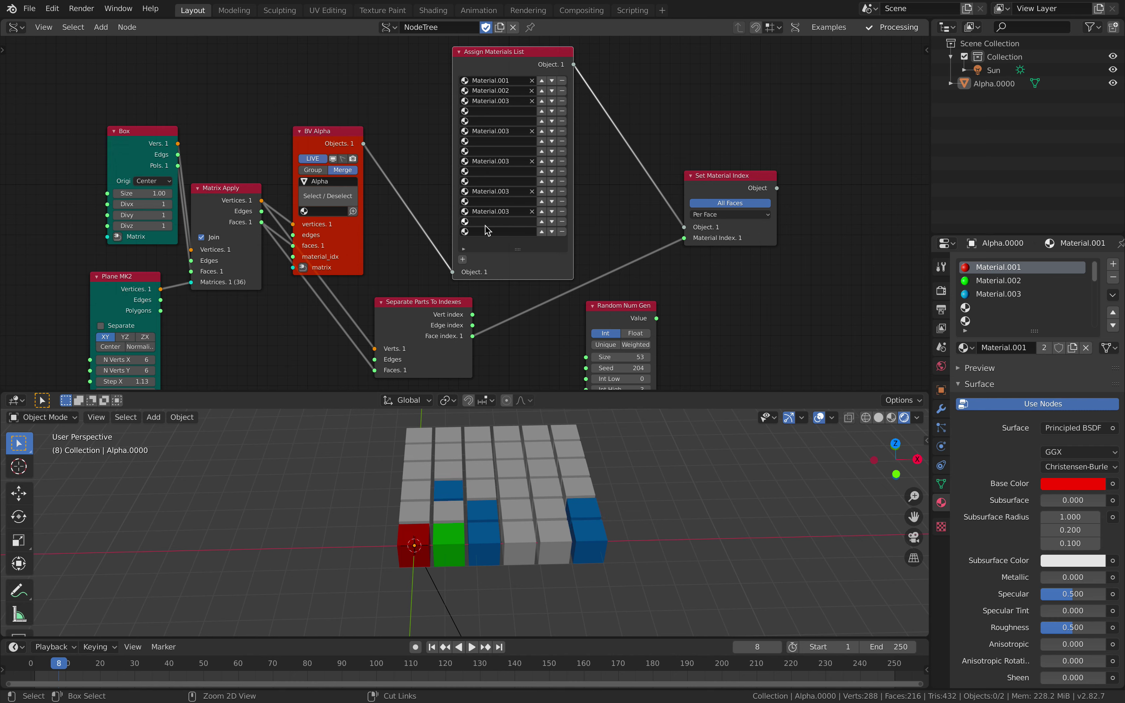
{"action": "key", "text": "ctrl+v"}
Step: Copy Material.002 into the eight slots of the material list that are still empty
{"action": "key", "text": "ctrl+c"}
{"action": "key", "text": "ctrl+v"}
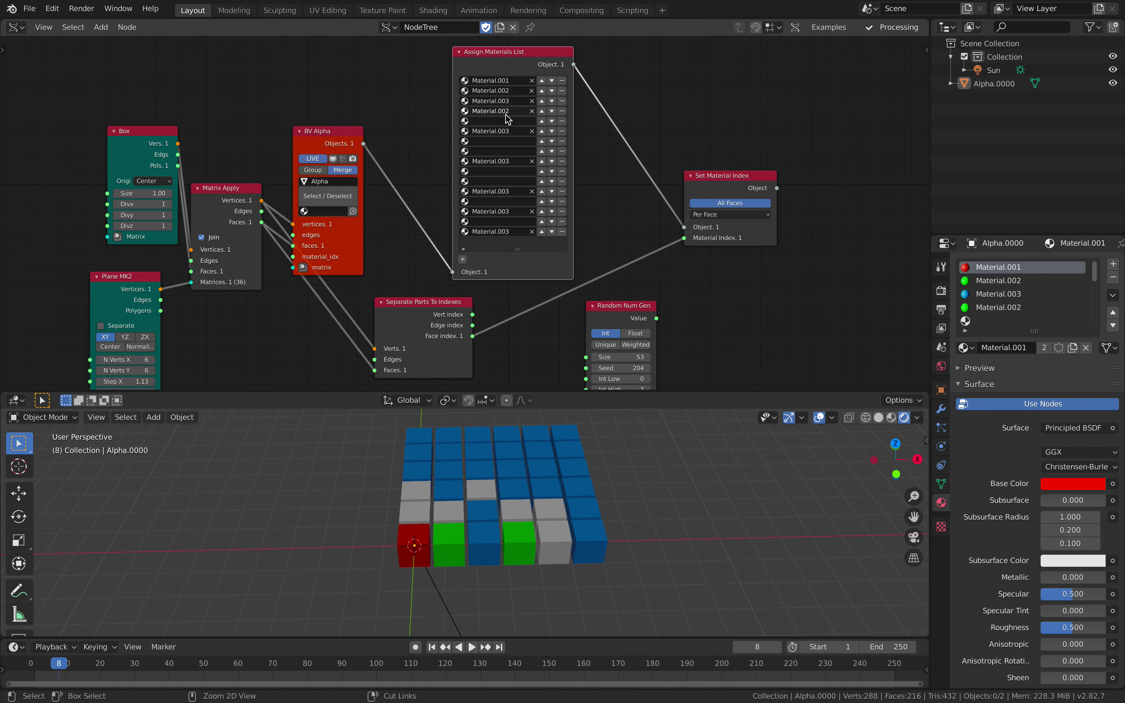
{"action": "key", "text": "ctrl+v"}
{"action": "key", "text": "ctrl+v"}
{"action": "key", "text": "ctrl+v"}
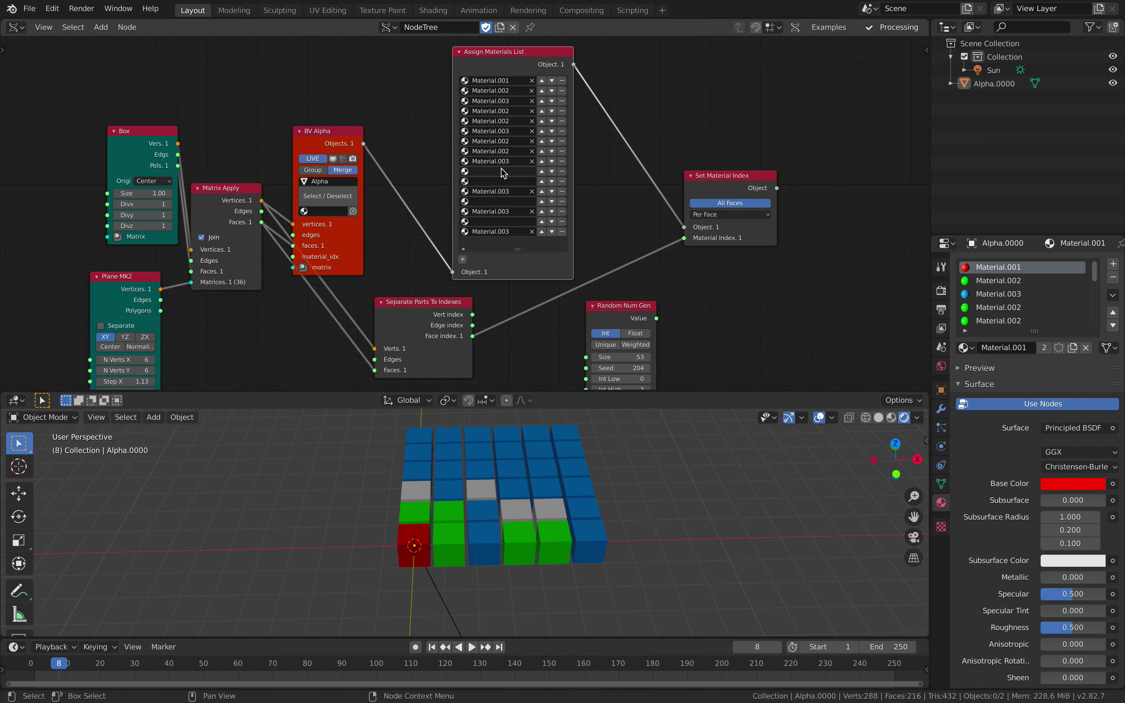
{"action": "key", "text": "ctrl+v"}
{"action": "key", "text": "ctrl+v"}
{"action": "key", "text": "ctrl+v"}
{"action": "key", "text": "ctrl+v"}
Step: Switch to the browser to check the example node setup in the Sverchok GitHub issue, and return to Blender
{"action": "key", "text": "ctrl+Right"}
{"action": "scroll", "coordinate": [600, 342], "scroll_direction": "down", "scroll_amount": 8}
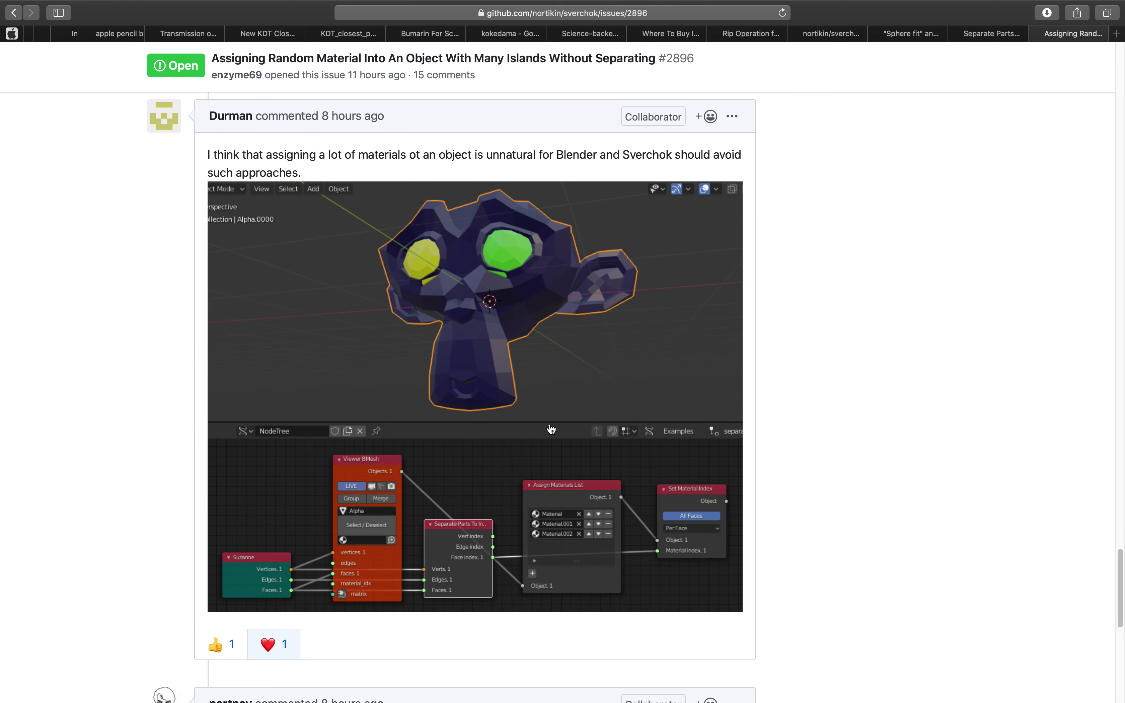
{"action": "key", "text": "ctrl+Left"}
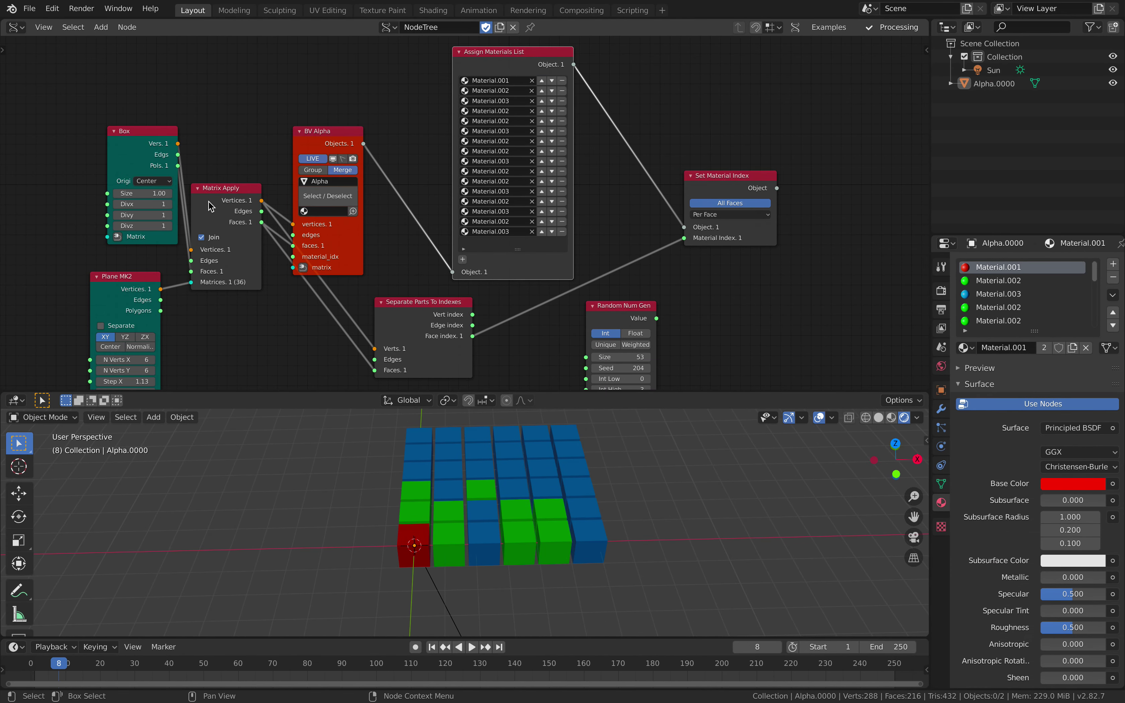
Step: Shift the Box node outward and connect Matrix Apply's Edges output to the Edges input of Separate Parts To Indexes
{"action": "left_click_drag", "start_coordinate": [149, 166], "coordinate": [124, 159]}
{"action": "left_click_drag", "start_coordinate": [224, 200], "coordinate": [374, 358]}
Step: Lengthen the material list further and move the Assign Materials List node up, clear of Separate Parts To Indexes
{"action": "left_click_drag", "start_coordinate": [519, 263], "coordinate": [530, 371]}
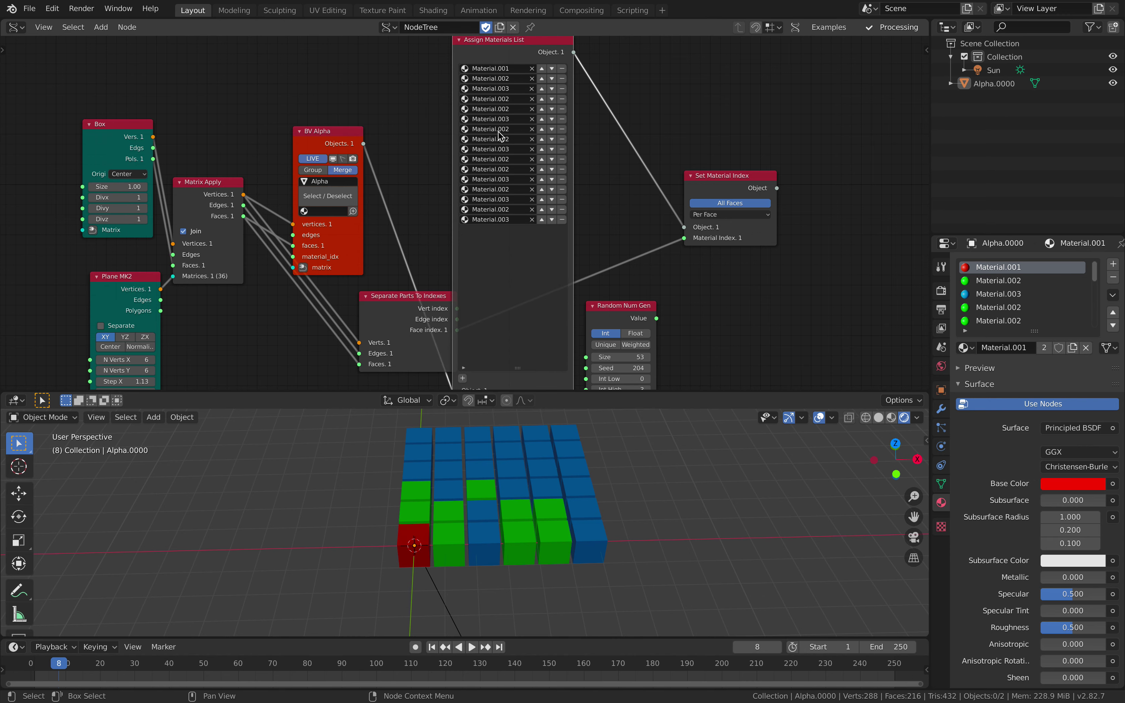
{"action": "middle_click_drag", "start_coordinate": [494, 136], "coordinate": [500, 172]}
{"action": "left_click_drag", "start_coordinate": [500, 74], "coordinate": [487, 245]}
{"action": "middle_click_drag", "start_coordinate": [419, 210], "coordinate": [480, 273]}
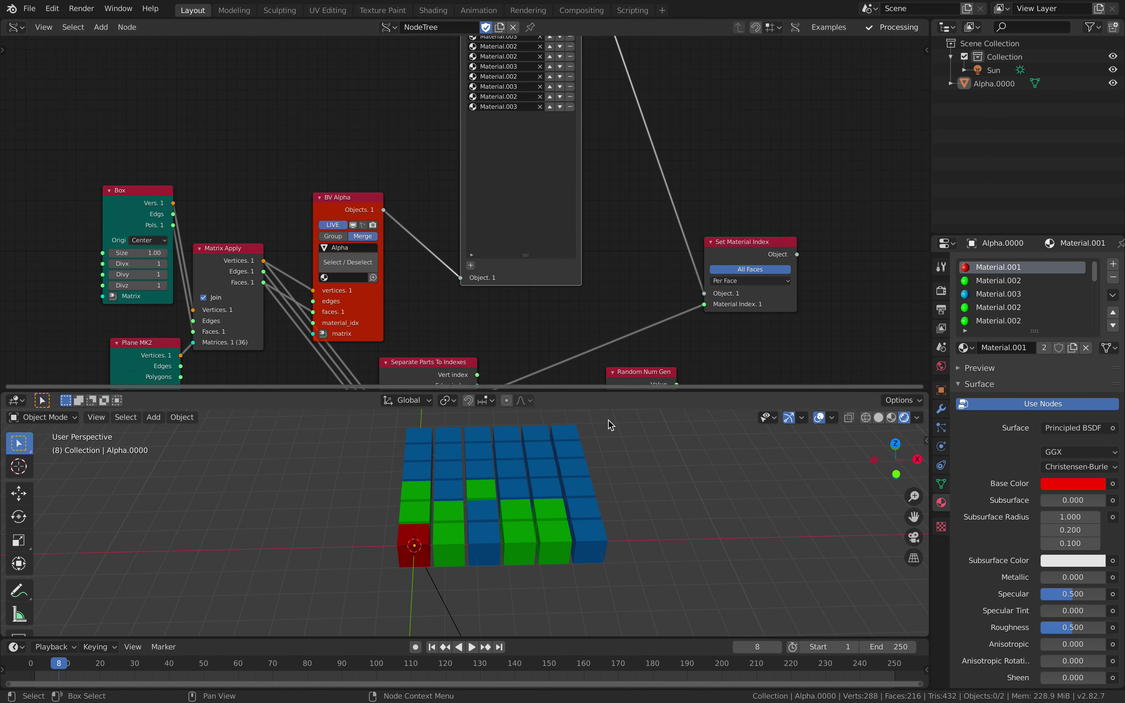
Step: Select the merged grid object in the 3D view and readjust the visible length of the material list
{"action": "left_click", "coordinate": [560, 501]}
{"action": "middle_click_drag", "start_coordinate": [560, 500], "coordinate": [528, 531]}
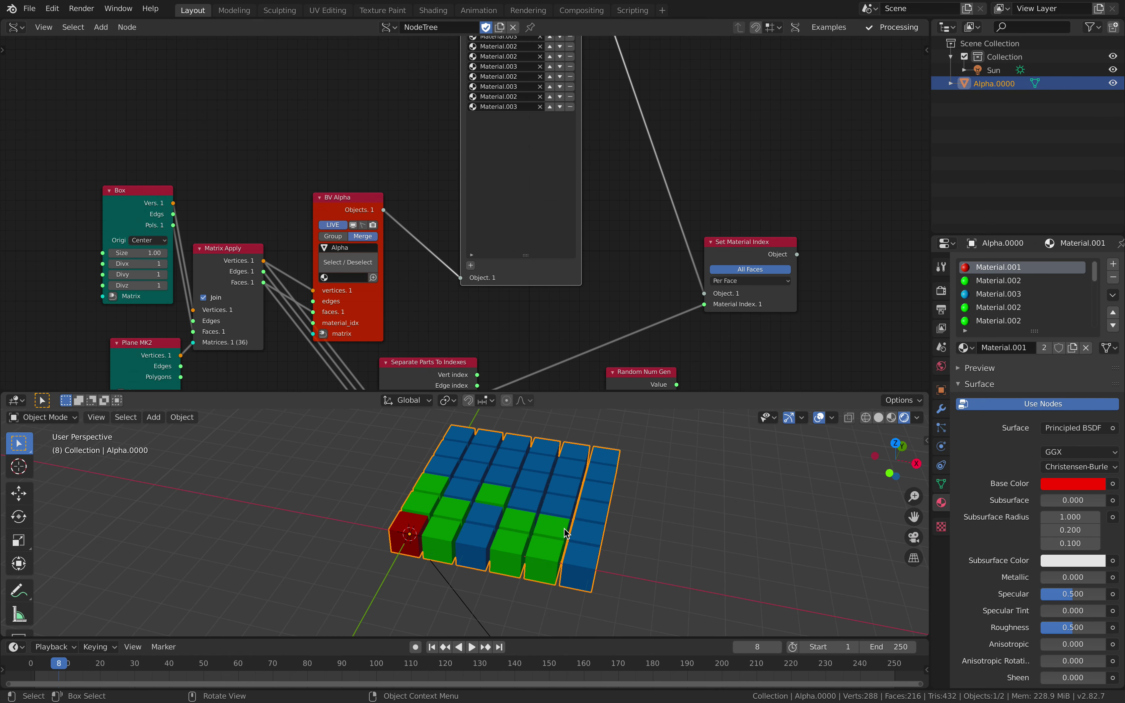
{"action": "middle_click_drag", "start_coordinate": [505, 156], "coordinate": [507, 207]}
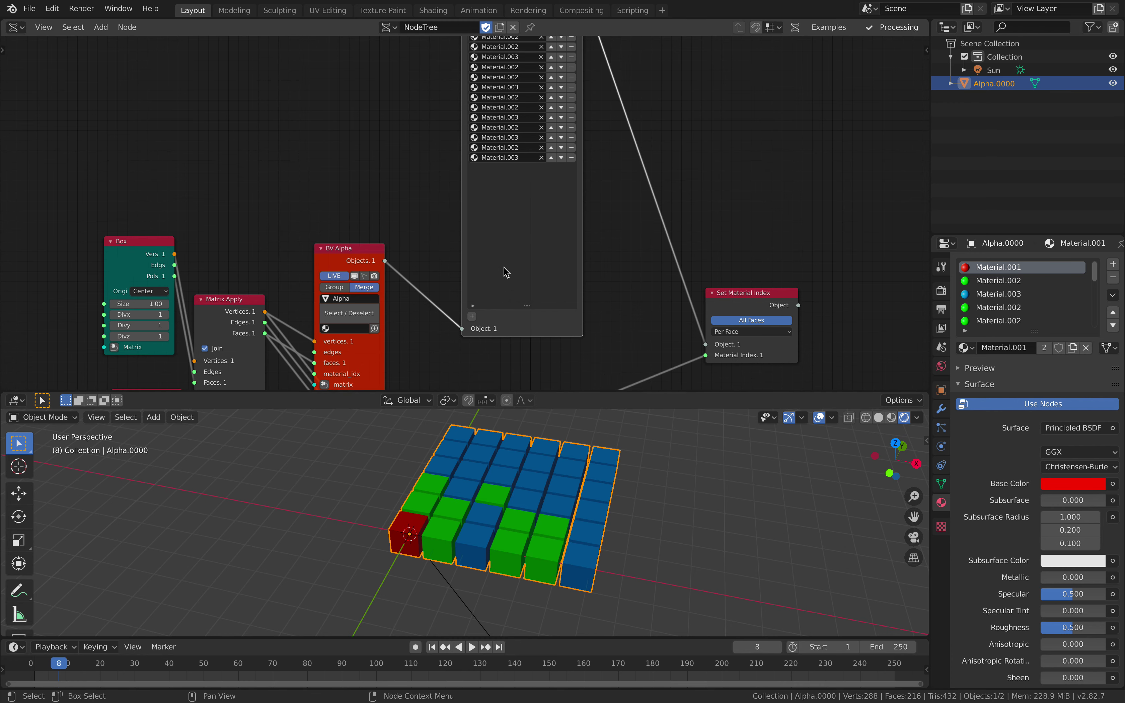
{"action": "scroll", "coordinate": [506, 267], "scroll_direction": "up", "scroll_amount": 3, "text": "alt"}
{"action": "scroll", "coordinate": [509, 267], "scroll_direction": "down", "scroll_amount": 3, "text": "alt"}
{"action": "scroll", "coordinate": [514, 268], "scroll_direction": "up", "scroll_amount": 3, "text": "ctrl"}
{"action": "scroll", "coordinate": [517, 269], "scroll_direction": "down", "scroll_amount": 3, "text": "ctrl"}
{"action": "scroll", "coordinate": [519, 268], "scroll_direction": "up", "scroll_amount": 3, "text": "shift"}
{"action": "scroll", "coordinate": [521, 264], "scroll_direction": "down", "scroll_amount": 4, "text": "shift"}
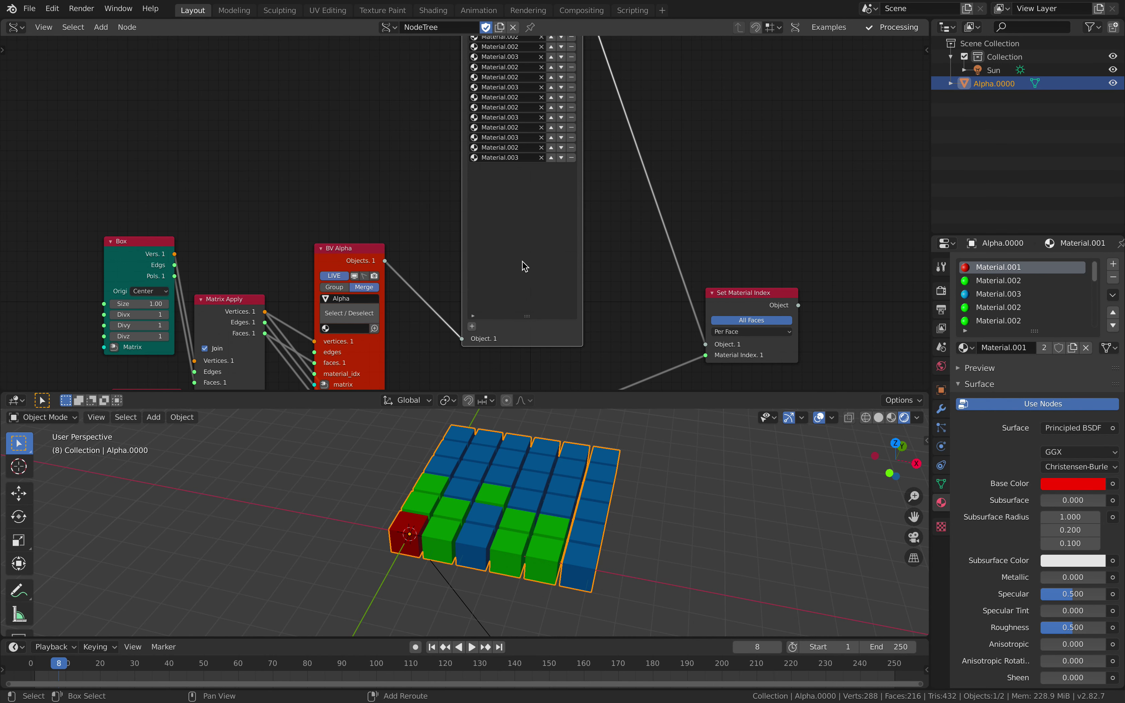
{"action": "left_click", "coordinate": [587, 179]}
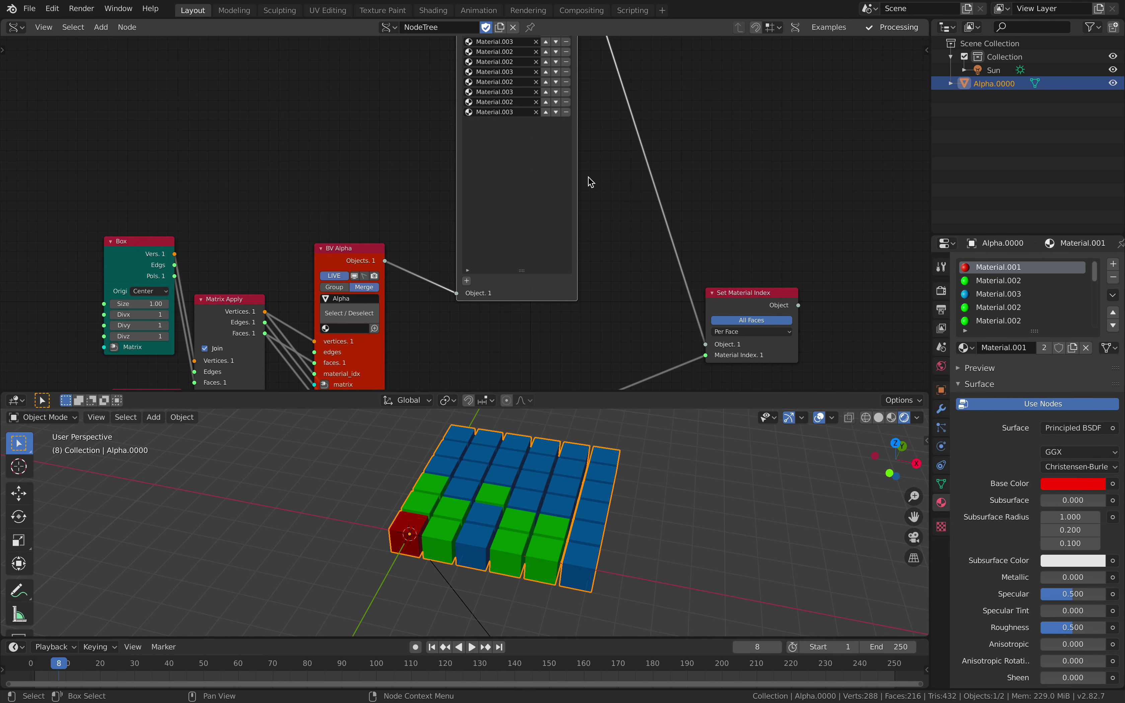
{"action": "scroll", "coordinate": [527, 207], "scroll_direction": "up", "scroll_amount": 8, "text": "ctrl"}
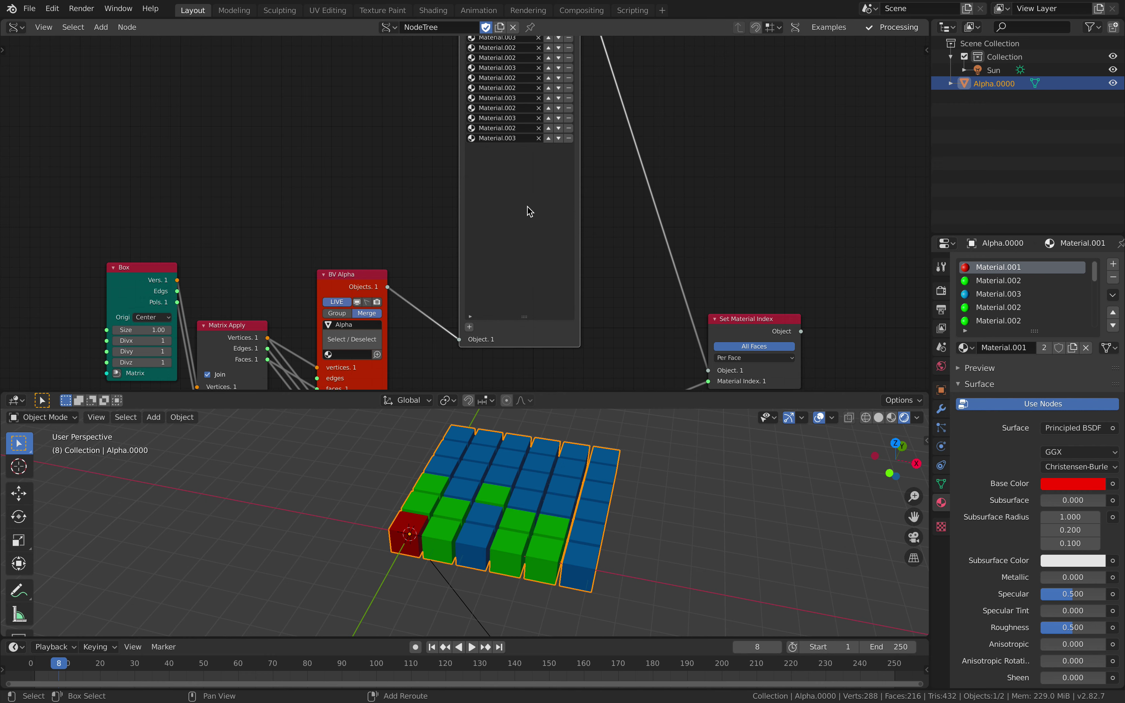
{"action": "scroll", "coordinate": [538, 192], "scroll_direction": "down", "scroll_amount": 10, "text": "ctrl"}
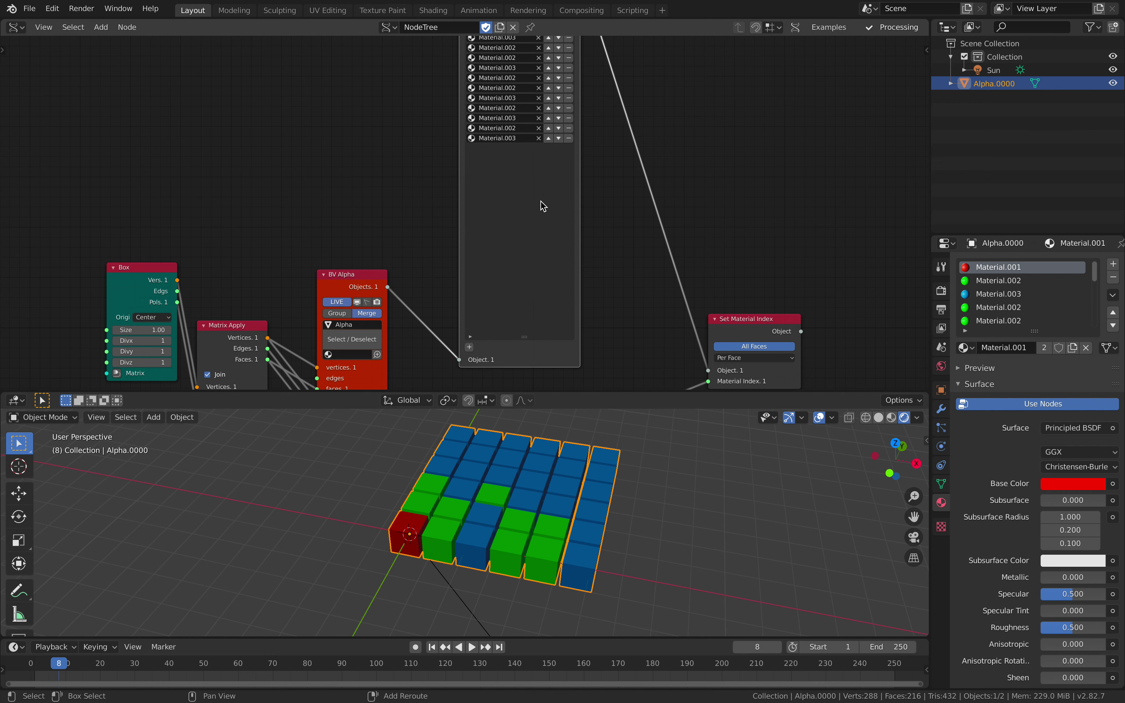
{"action": "scroll", "coordinate": [540, 193], "scroll_direction": "up", "scroll_amount": 1, "text": "ctrl"}
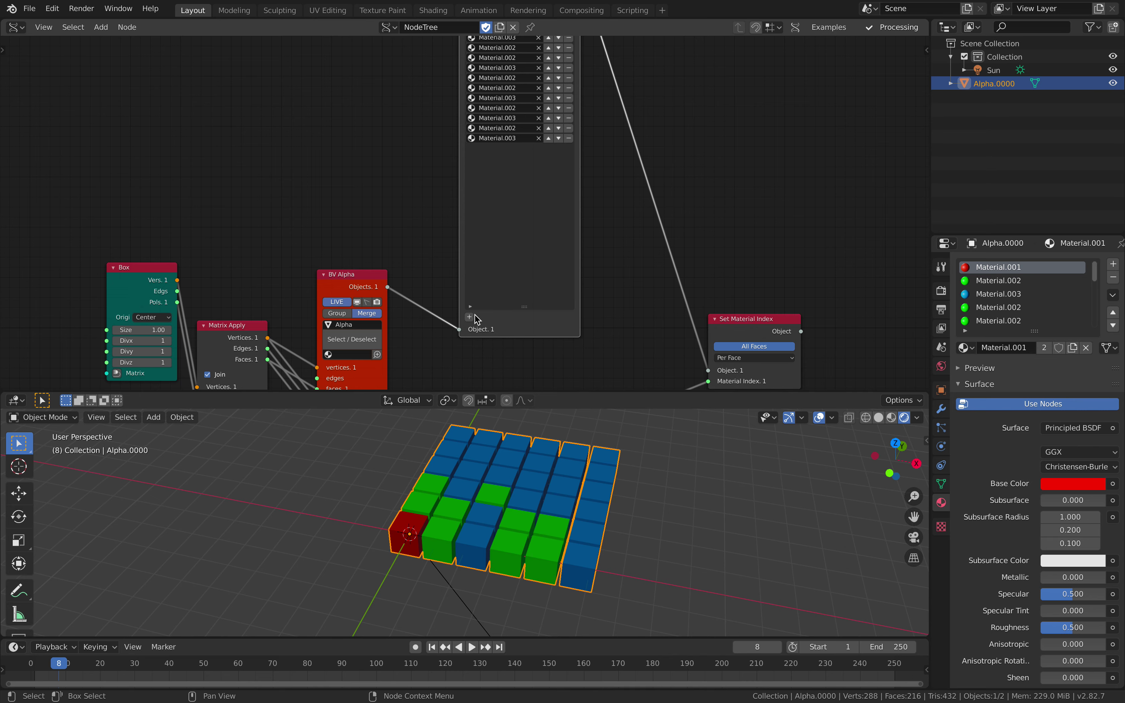
Step: Add ten more empty slots to the Assign Materials List node
{"action": "left_click", "coordinate": [469, 318]}
{"action": "left_click", "coordinate": [470, 317]}
{"action": "left_click", "coordinate": [469, 317]}
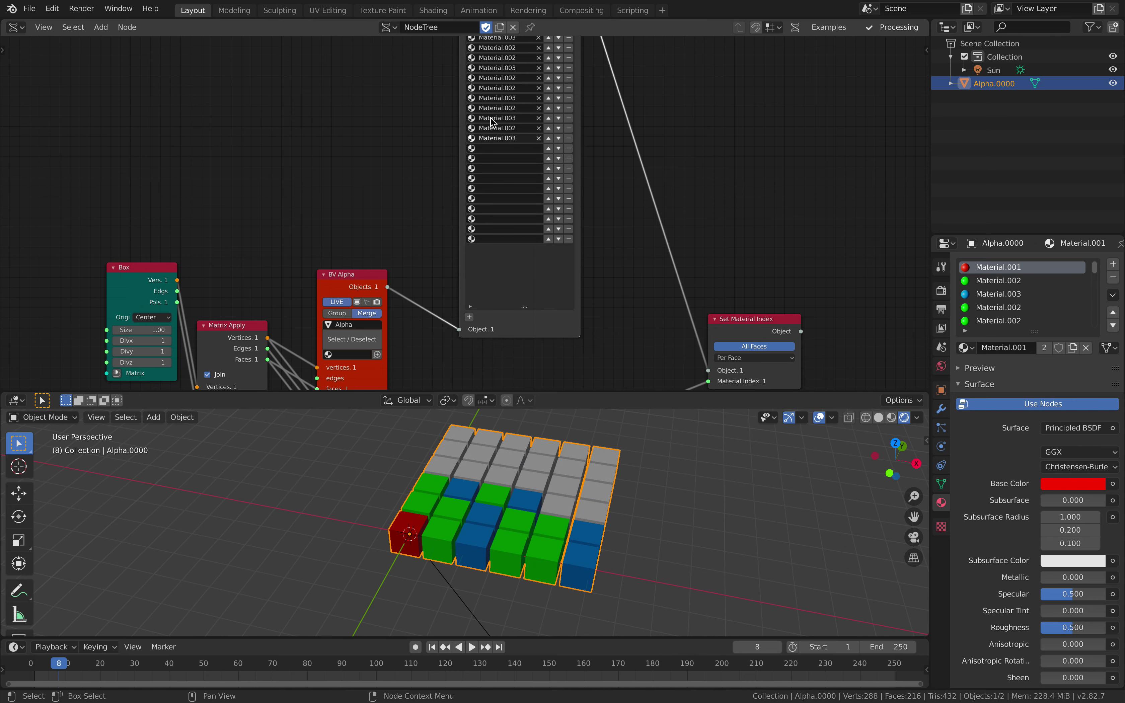
Step: Change slot 15 of the material list to Material.001
{"action": "middle_click_drag", "start_coordinate": [439, 91], "coordinate": [463, 166]}
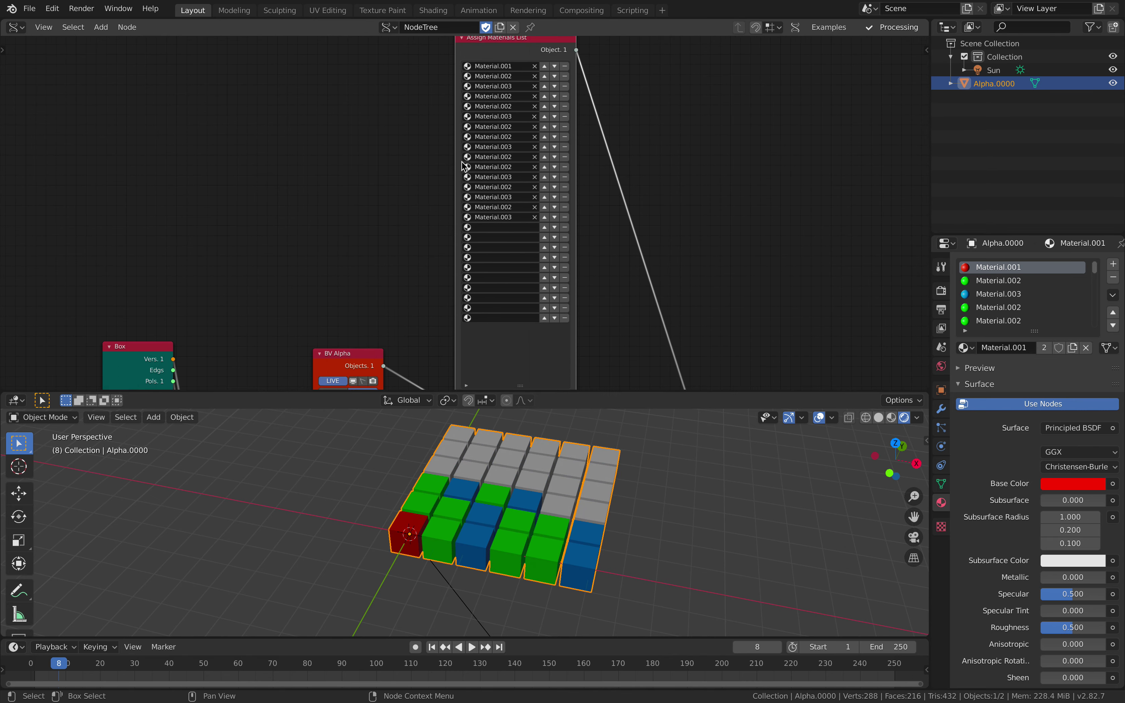
{"action": "left_click", "coordinate": [516, 208]}
{"action": "left_click", "coordinate": [513, 223]}
{"action": "left_click", "coordinate": [512, 210]}
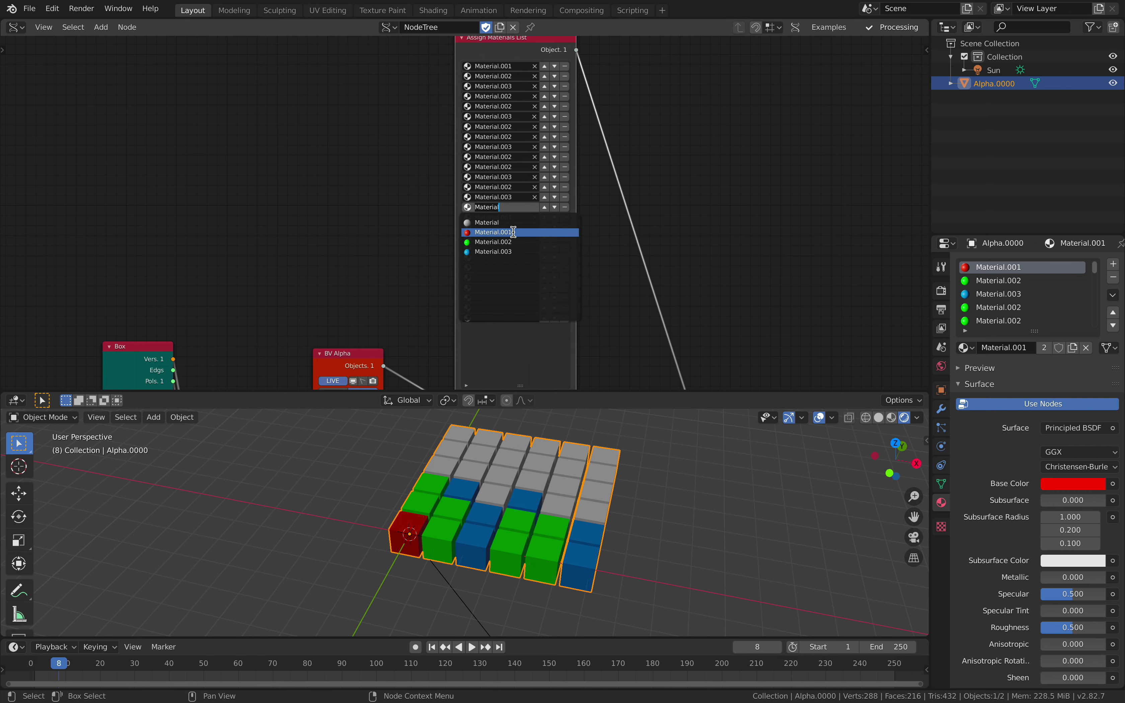
{"action": "left_click", "coordinate": [513, 232]}
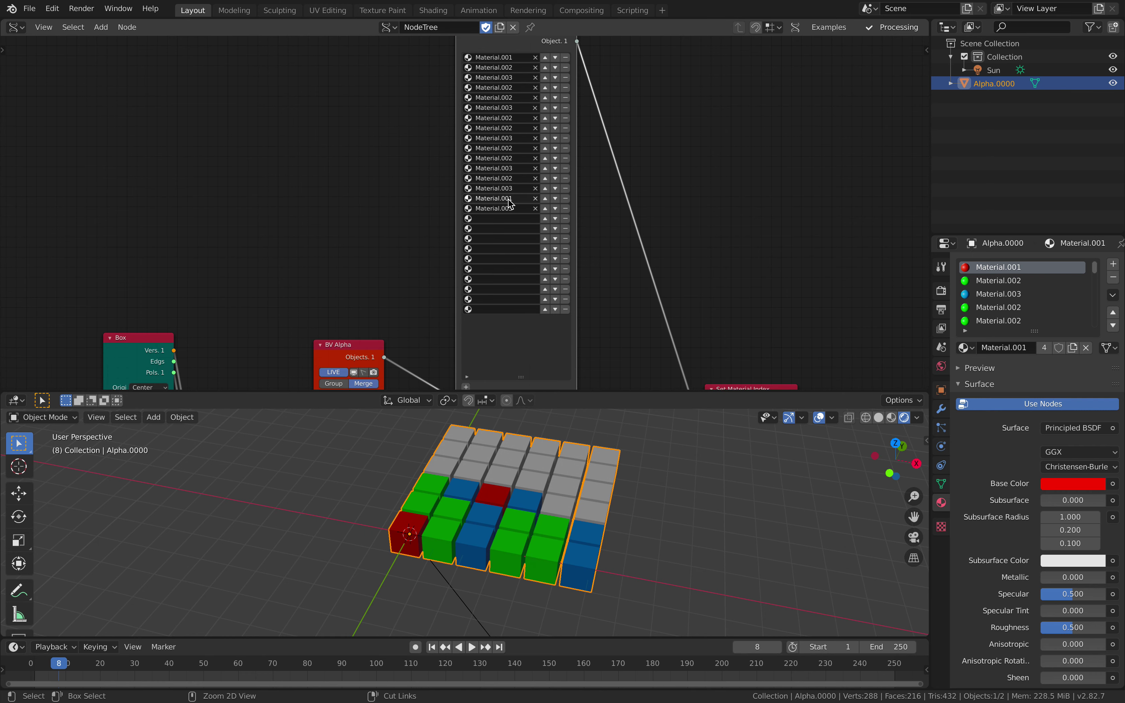
Step: Copy Material.001 into all ten empty slots at the end of the material list
{"action": "key", "text": "ctrl+c"}
{"action": "key", "text": "ctrl+v"}
{"action": "key", "text": "ctrl+v"}
{"action": "key", "text": "ctrl+v"}
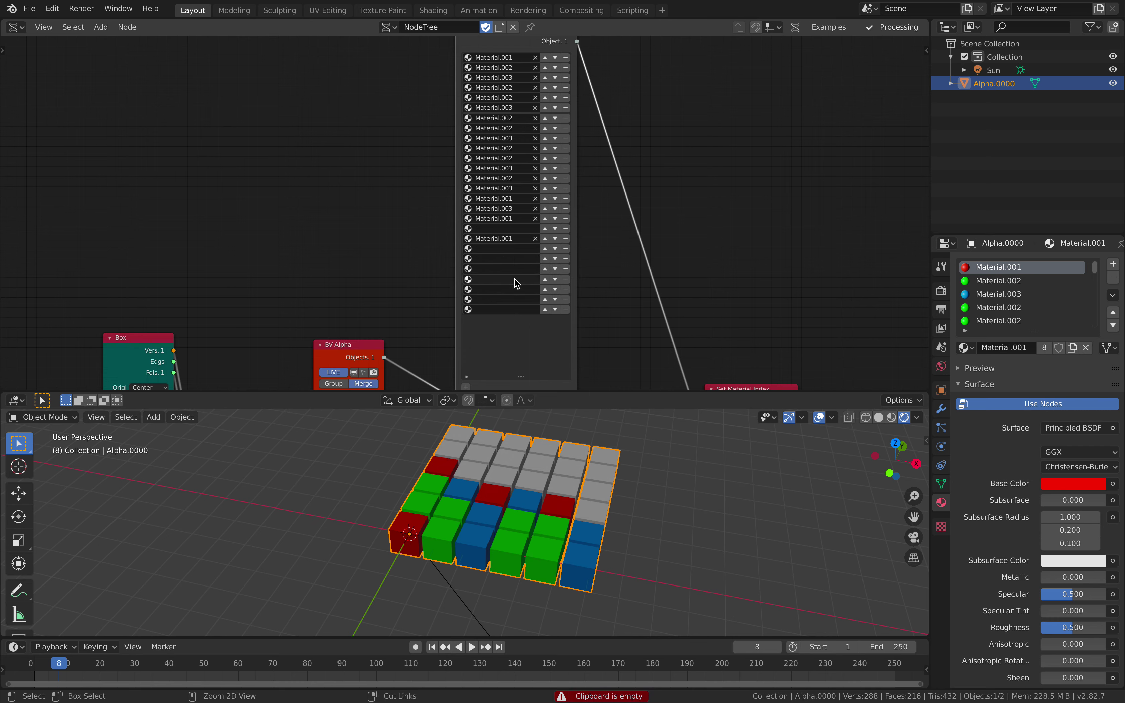
{"action": "key", "text": "ctrl+v"}
{"action": "key", "text": "ctrl+v"}
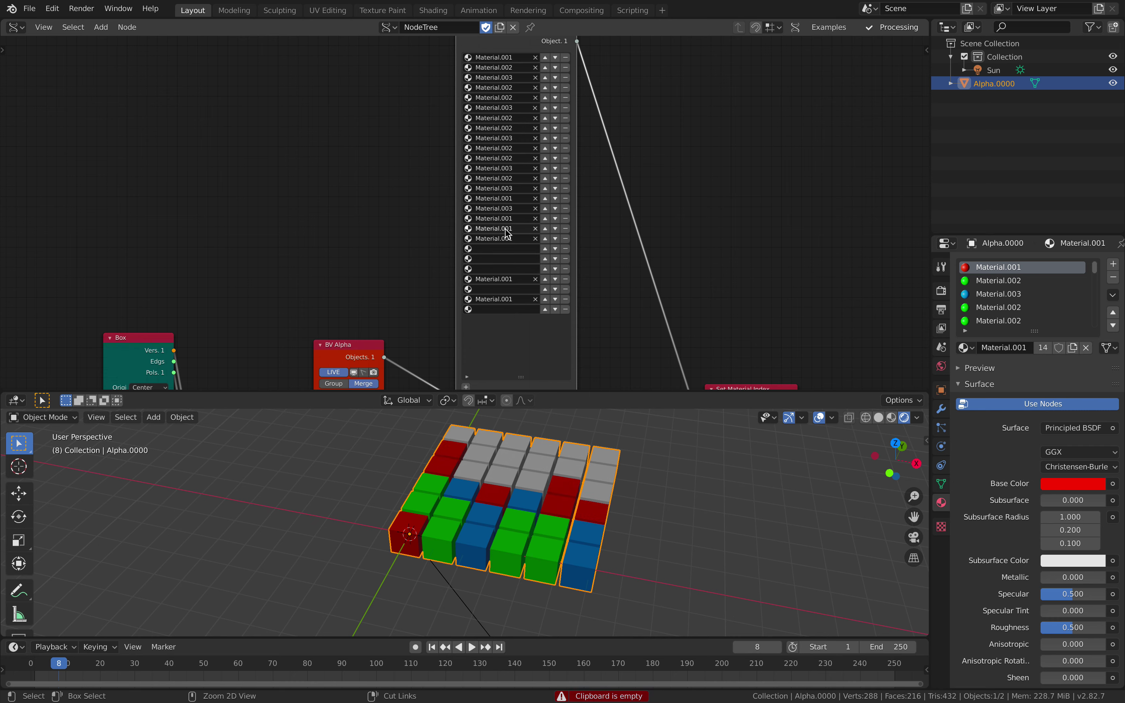
{"action": "key", "text": "ctrl+v"}
{"action": "key", "text": "ctrl+v"}
{"action": "key", "text": "ctrl+v"}
{"action": "key", "text": "ctrl+v"}
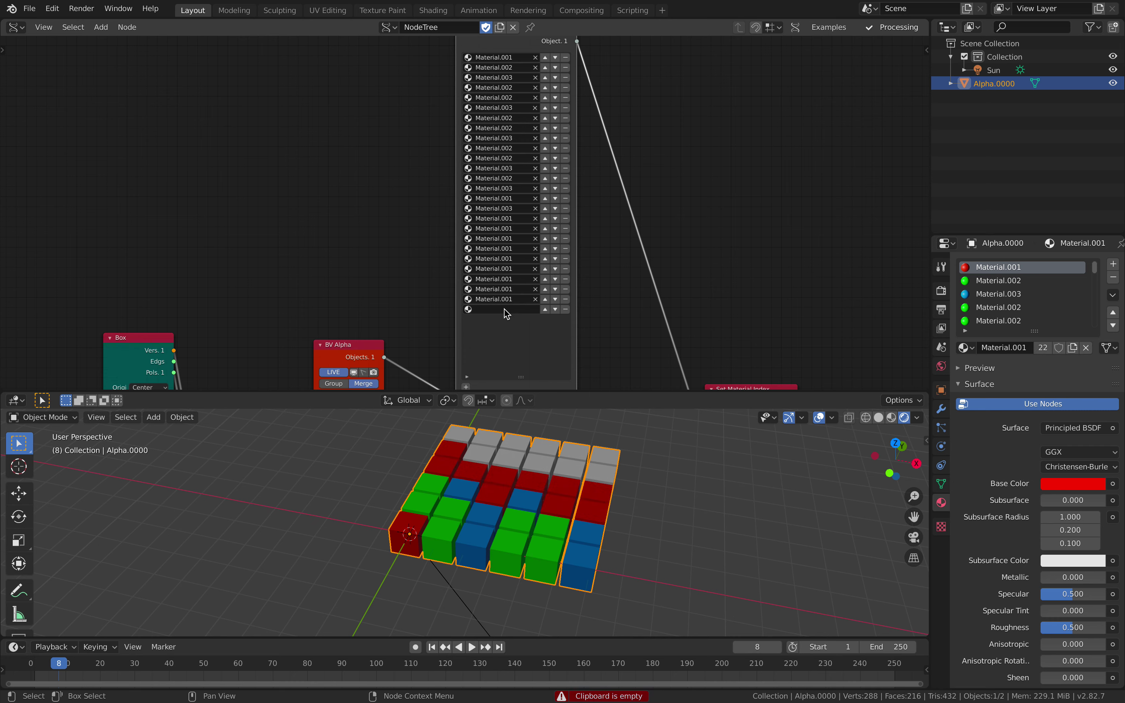
{"action": "key", "text": "ctrl+v"}
Step: Move the Assign Materials List node slightly farther up and away from the Box node
{"action": "scroll", "coordinate": [444, 190], "scroll_direction": "up", "scroll_amount": 5}
{"action": "left_click_drag", "start_coordinate": [514, 92], "coordinate": [521, 55]}
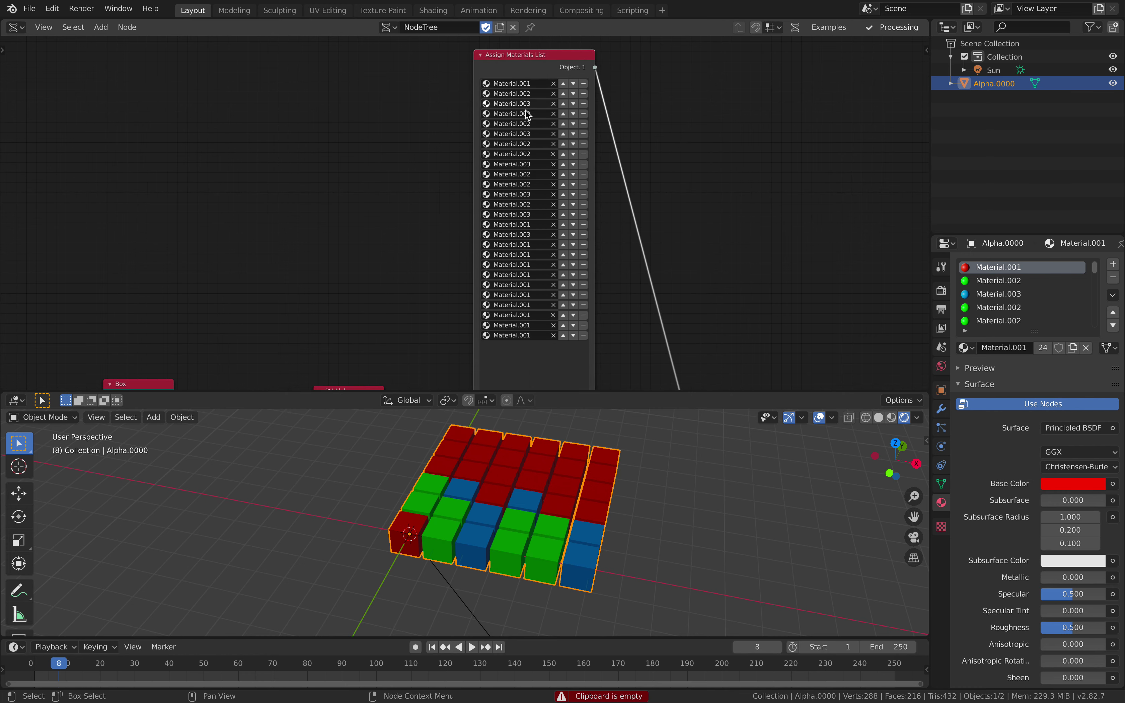
{"action": "middle_click_drag", "start_coordinate": [611, 274], "coordinate": [594, 198]}
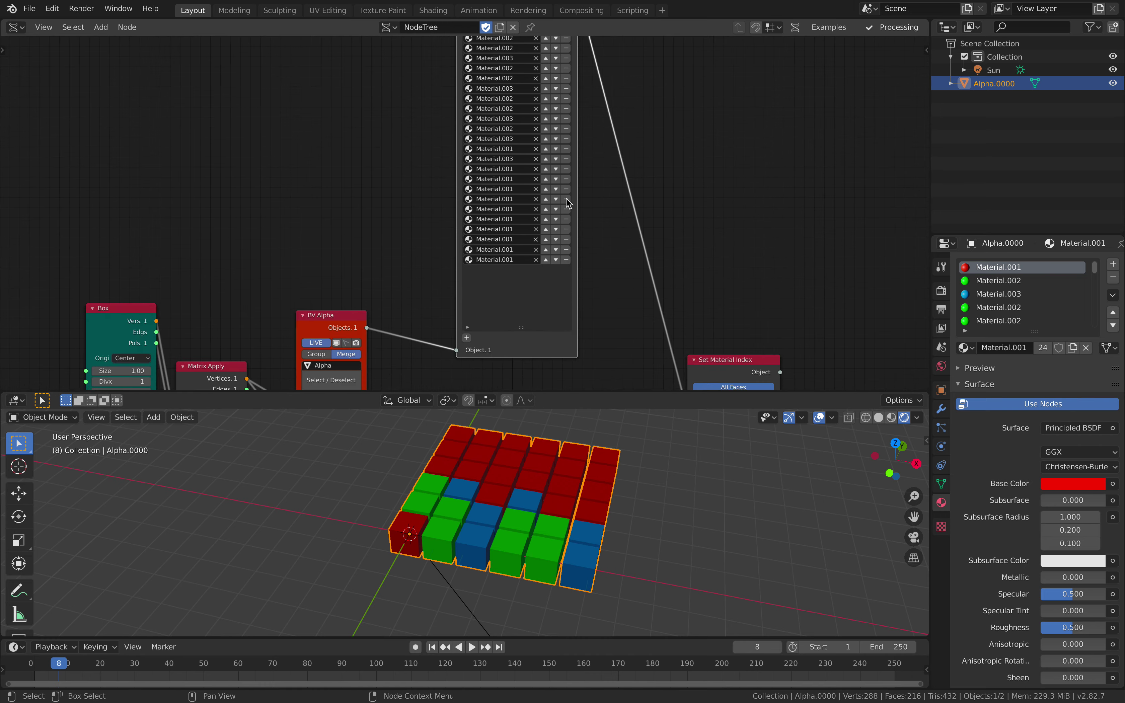
Step: Nudge the Assign Materials List node slightly upward and extend the object's material slot list to show ten entries
{"action": "left_click_drag", "start_coordinate": [573, 343], "coordinate": [581, 326]}
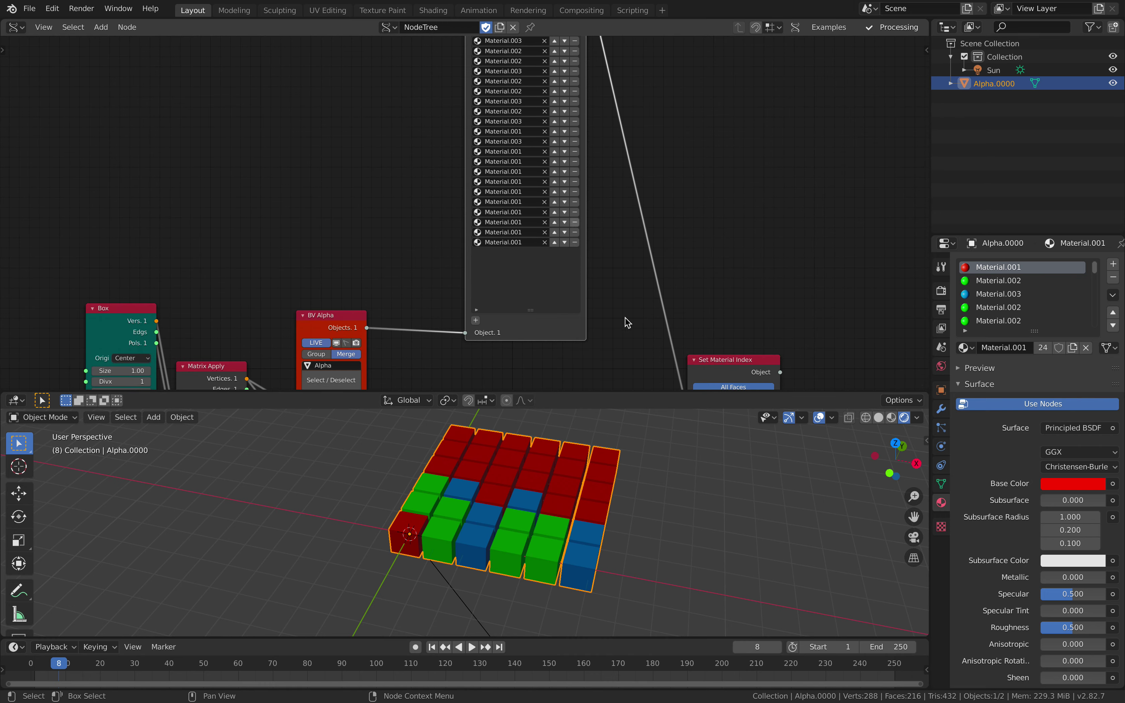
{"action": "middle_click_drag", "start_coordinate": [535, 447], "coordinate": [549, 493]}
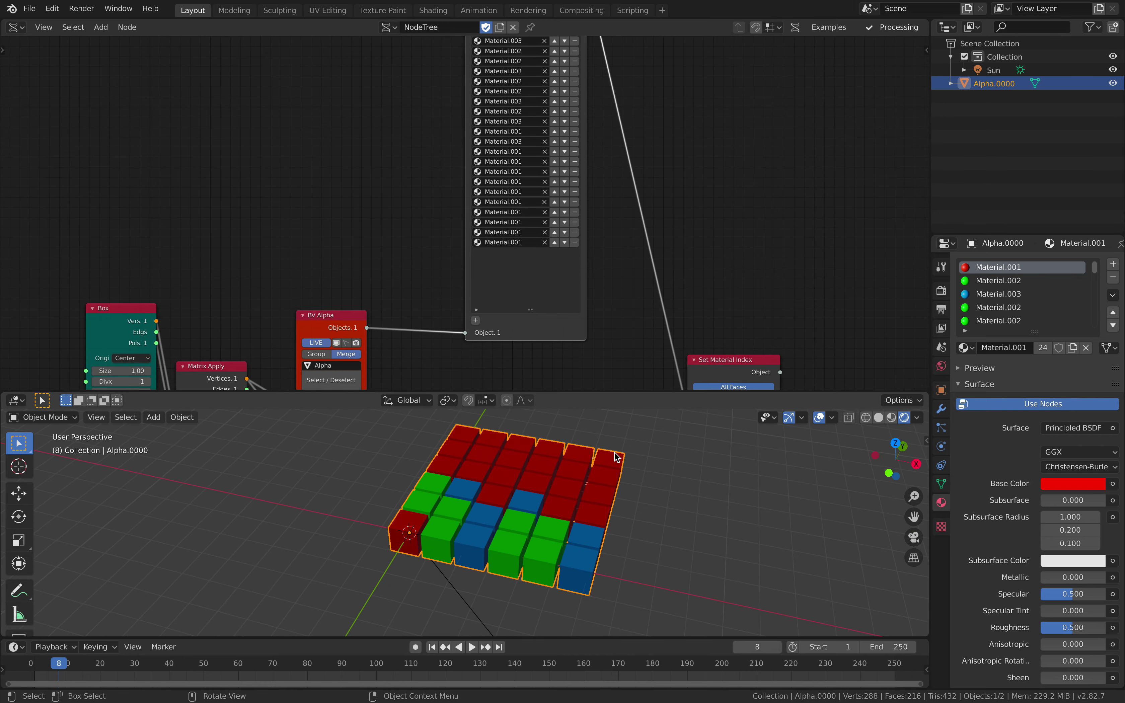
{"action": "middle_click_drag", "start_coordinate": [685, 250], "coordinate": [675, 192]}
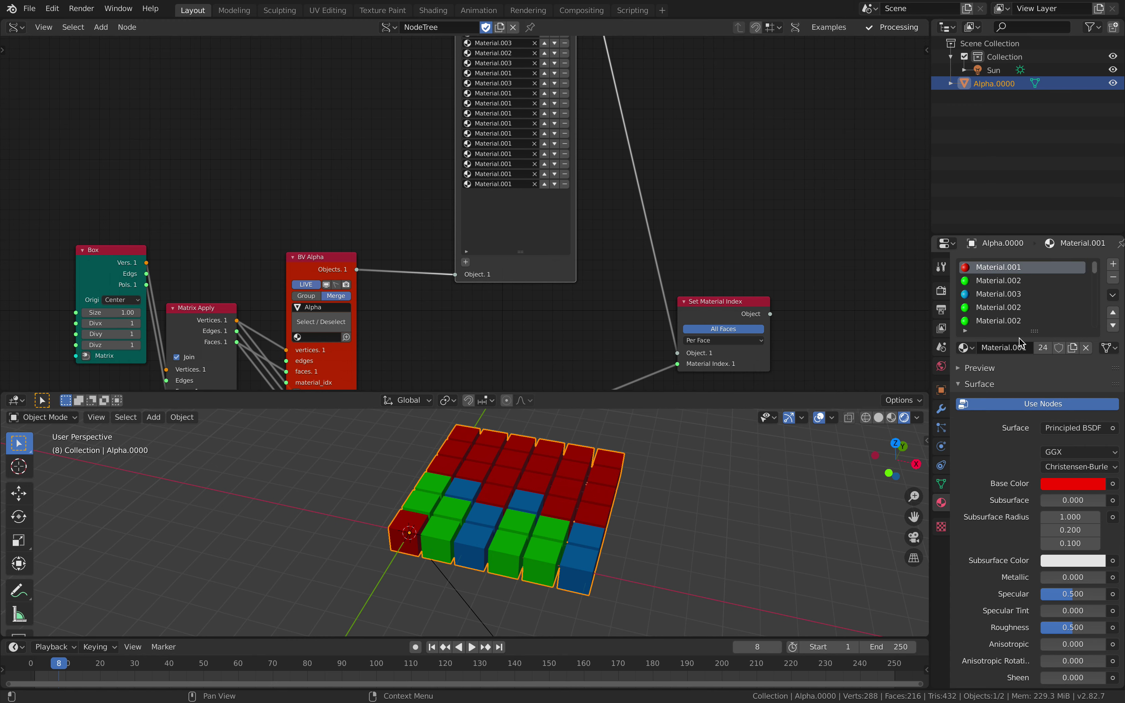
{"action": "left_click_drag", "start_coordinate": [1029, 334], "coordinate": [1028, 402]}
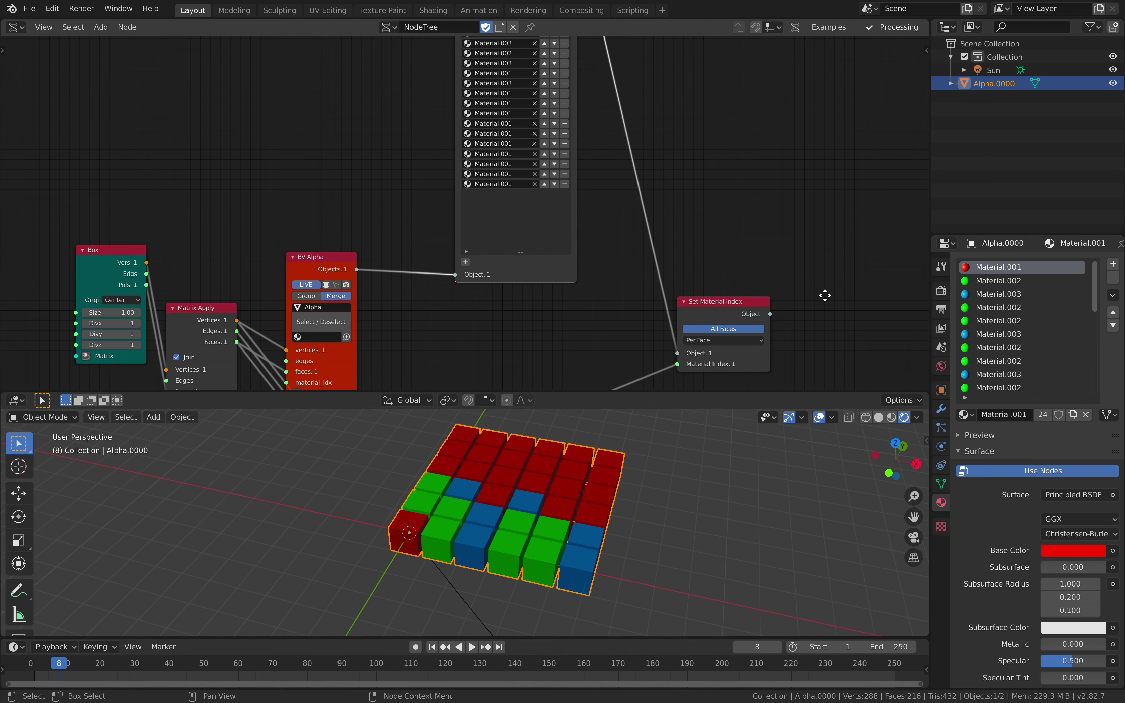
Step: Move the Set Material Index node higher and reposition the Separate Parts To Indexes node, keeping the index mode at Per Face
{"action": "scroll", "coordinate": [762, 288], "scroll_direction": "down", "scroll_amount": 1, "text": "shift"}
{"action": "left_click_drag", "start_coordinate": [709, 294], "coordinate": [736, 245]}
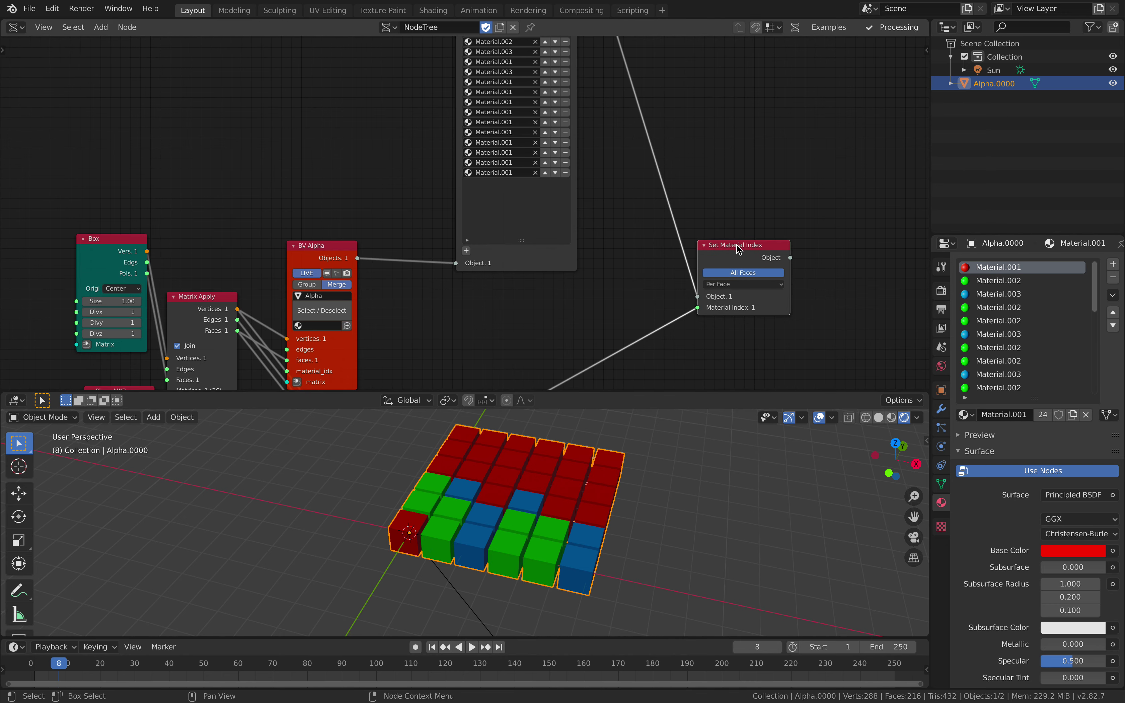
{"action": "left_click", "coordinate": [742, 285]}
{"action": "left_click_drag", "start_coordinate": [753, 299], "coordinate": [753, 285]}
{"action": "scroll", "coordinate": [733, 295], "scroll_direction": "down", "scroll_amount": 1}
{"action": "middle_click_drag", "start_coordinate": [733, 295], "coordinate": [732, 186]}
{"action": "left_click_drag", "start_coordinate": [424, 287], "coordinate": [501, 228]}
{"action": "left_click", "coordinate": [704, 223]}
Step: Feed the Random Num Gen value into the Set Material Index node's Material Index, with Size 259 and Seed 266
{"action": "left_click_drag", "start_coordinate": [618, 308], "coordinate": [670, 241]}
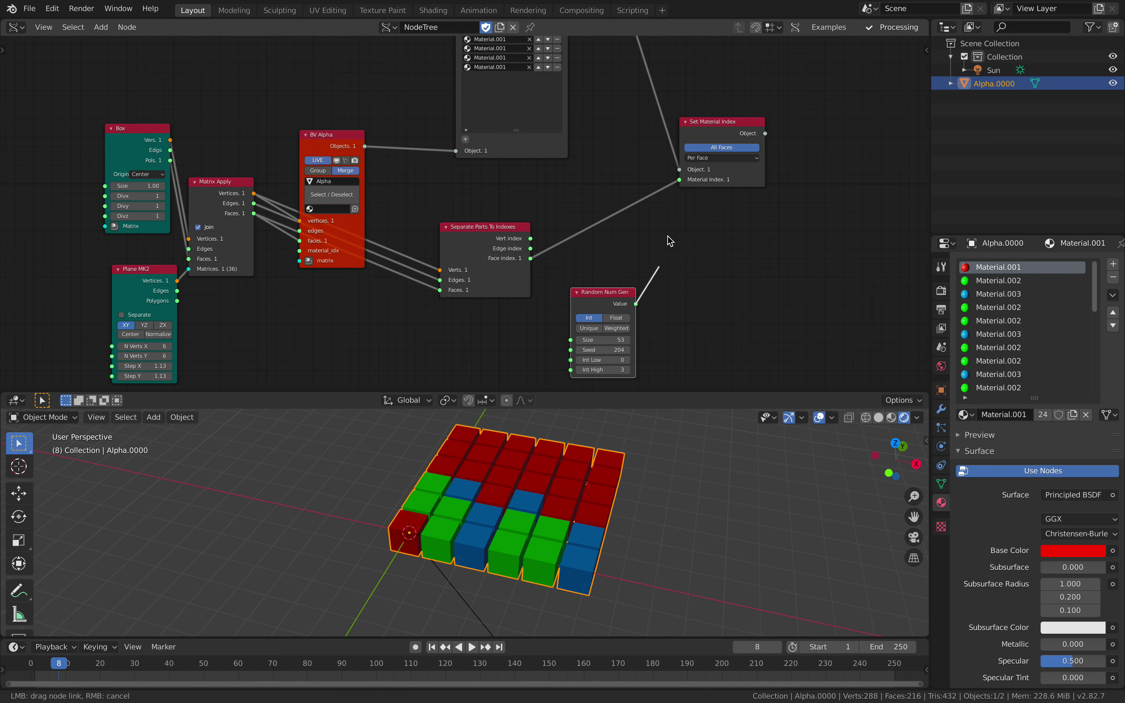
{"action": "left_click_drag", "start_coordinate": [687, 186], "coordinate": [683, 184]}
{"action": "left_click_drag", "start_coordinate": [616, 299], "coordinate": [610, 188]}
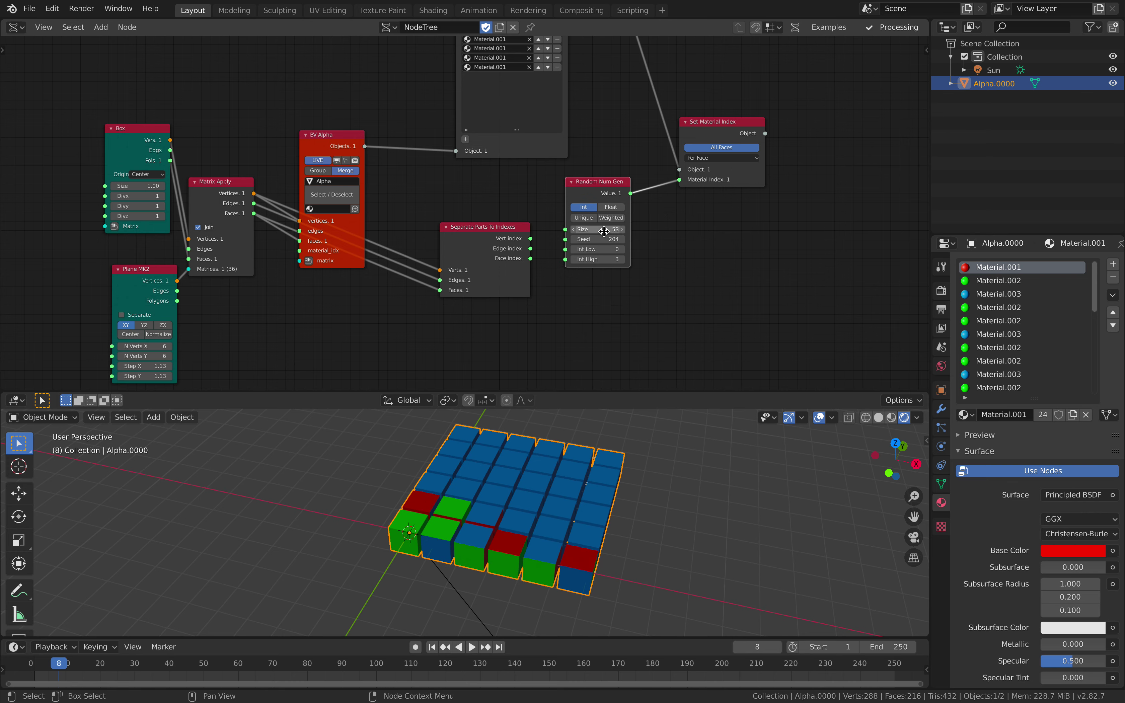
{"action": "left_click_drag", "start_coordinate": [604, 231], "coordinate": [646, 230]}
{"action": "middle_click_drag", "start_coordinate": [637, 447], "coordinate": [637, 535]}
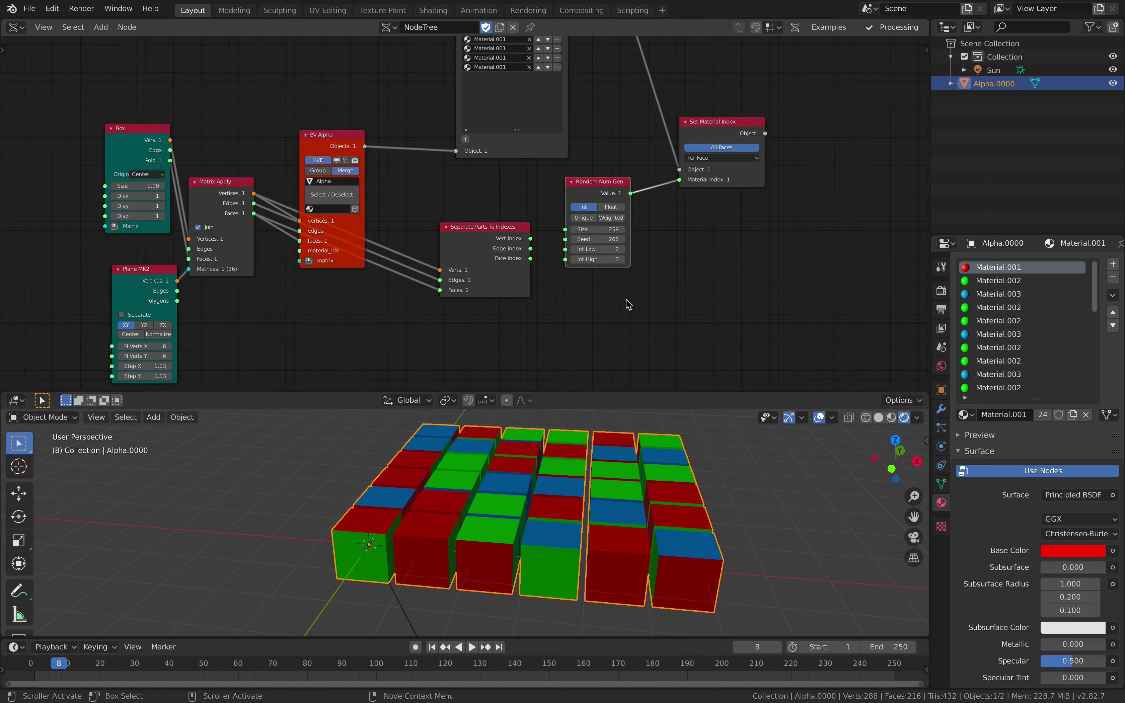
{"action": "middle_click_drag", "start_coordinate": [527, 506], "coordinate": [549, 456]}
Step: Remove all but three slots from the Assign Materials List node and set its third slot to Material.003
{"action": "middle_click_drag", "start_coordinate": [551, 130], "coordinate": [539, 312]}
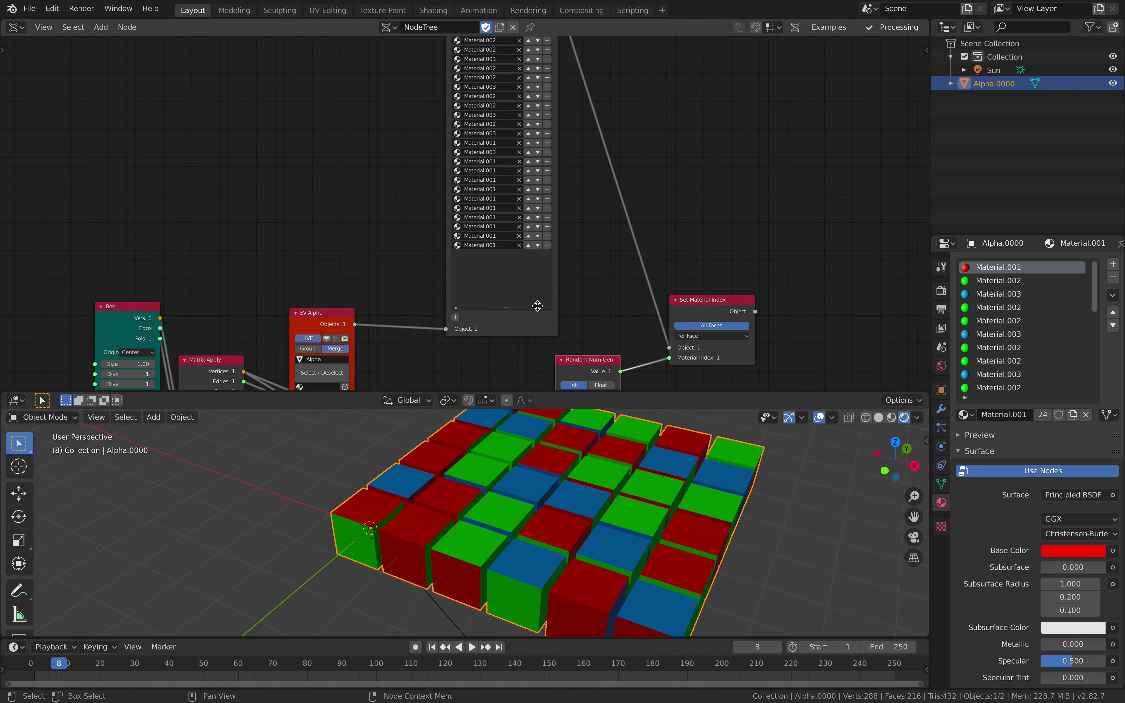
{"action": "middle_click_drag", "start_coordinate": [407, 240], "coordinate": [407, 309]}
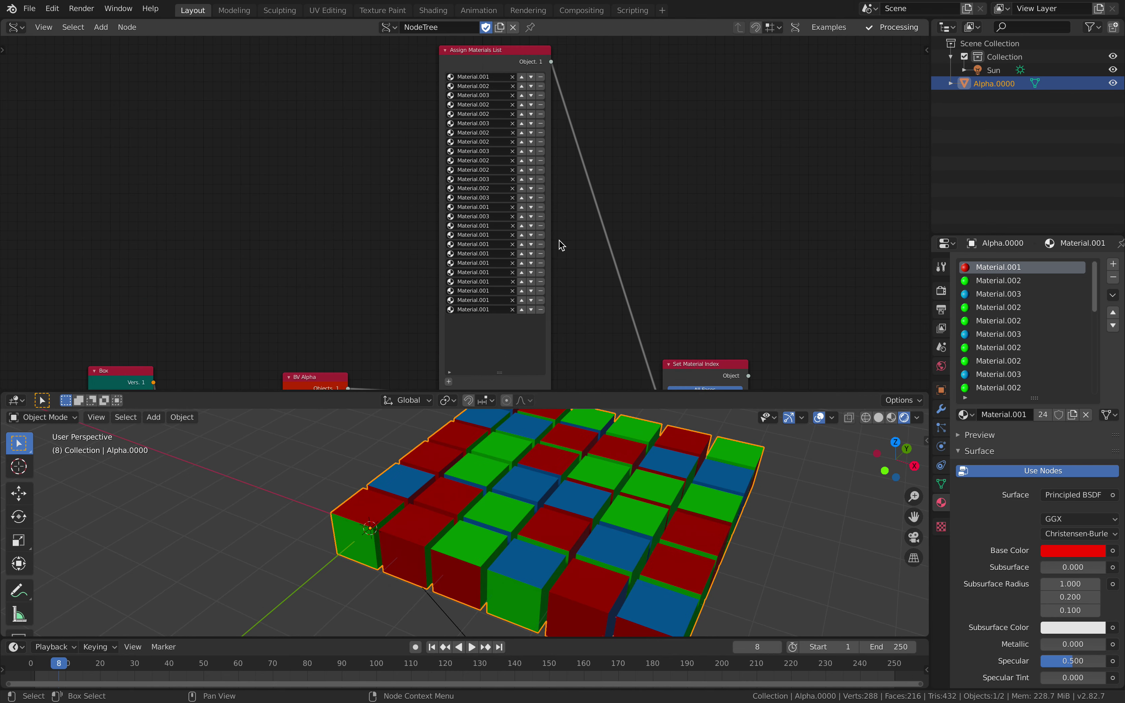
{"action": "left_click", "coordinate": [541, 300]}
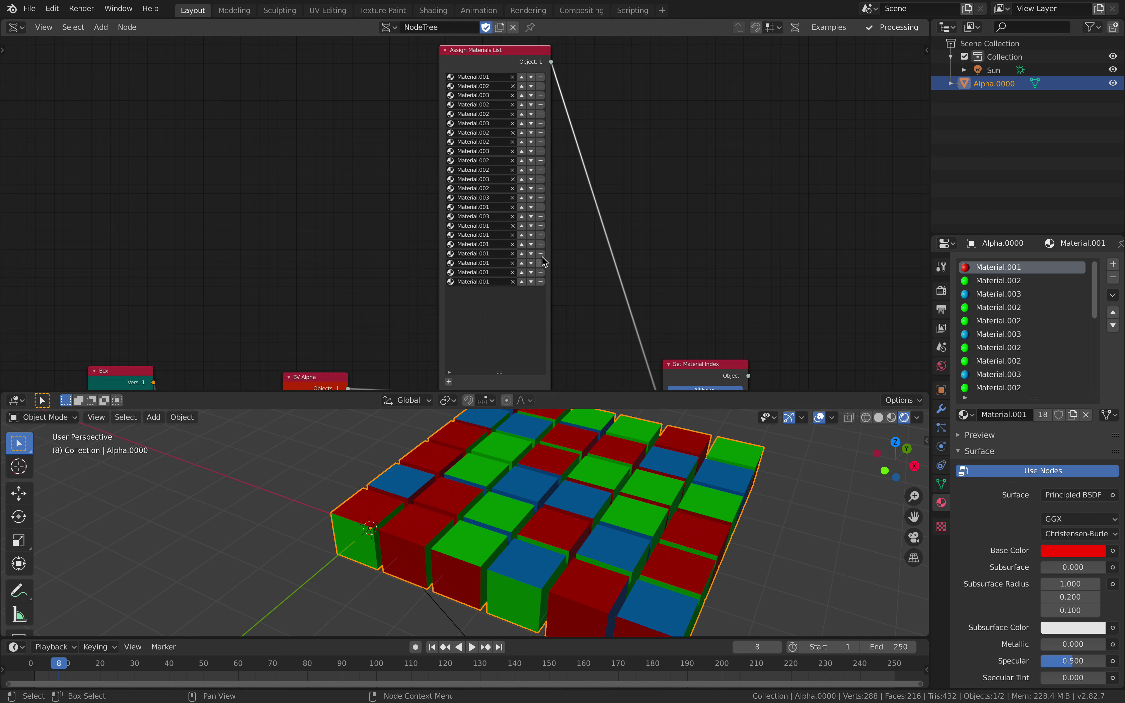
{"action": "left_click", "coordinate": [540, 97]}
{"action": "left_click", "coordinate": [542, 102]}
{"action": "left_click", "coordinate": [542, 102]}
{"action": "left_click", "coordinate": [542, 101]}
{"action": "left_click", "coordinate": [542, 102]}
{"action": "left_click", "coordinate": [541, 102]}
{"action": "left_click", "coordinate": [542, 101]}
{"action": "left_click", "coordinate": [542, 101]}
{"action": "left_click", "coordinate": [542, 101]}
{"action": "left_click", "coordinate": [542, 101]}
{"action": "left_click", "coordinate": [542, 101]}
{"action": "left_click", "coordinate": [542, 102]}
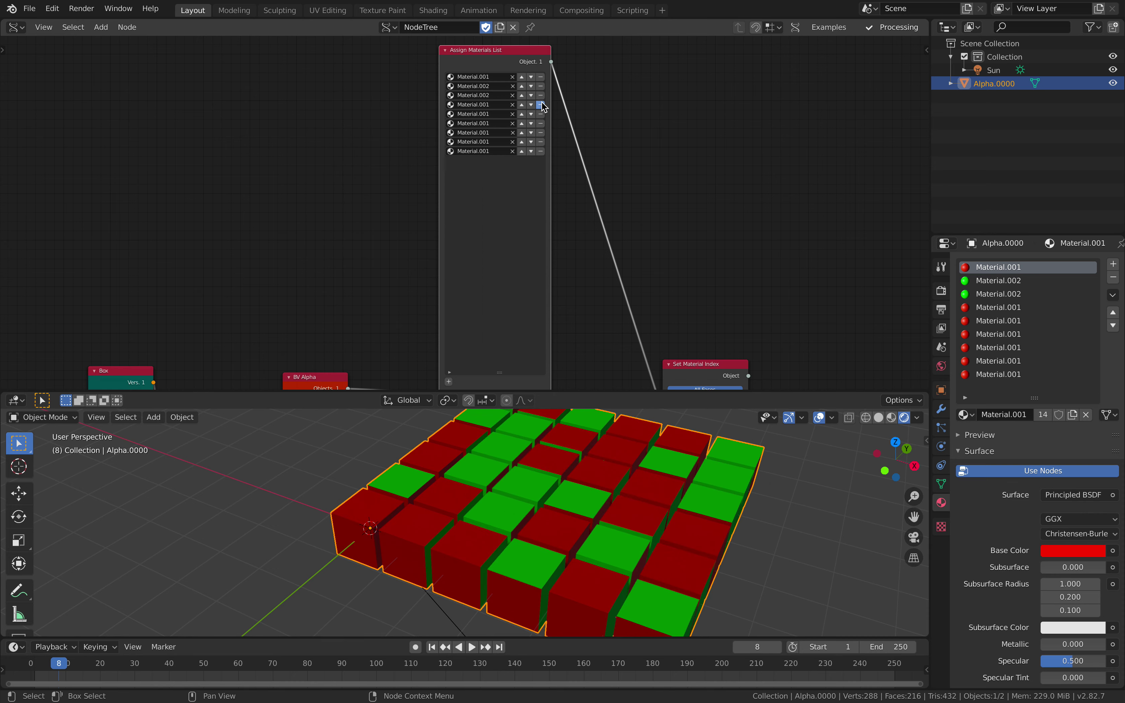
{"action": "left_click", "coordinate": [542, 102]}
{"action": "left_click", "coordinate": [542, 102]}
{"action": "left_click", "coordinate": [542, 101]}
{"action": "left_click", "coordinate": [541, 102]}
{"action": "left_click", "coordinate": [474, 95]}
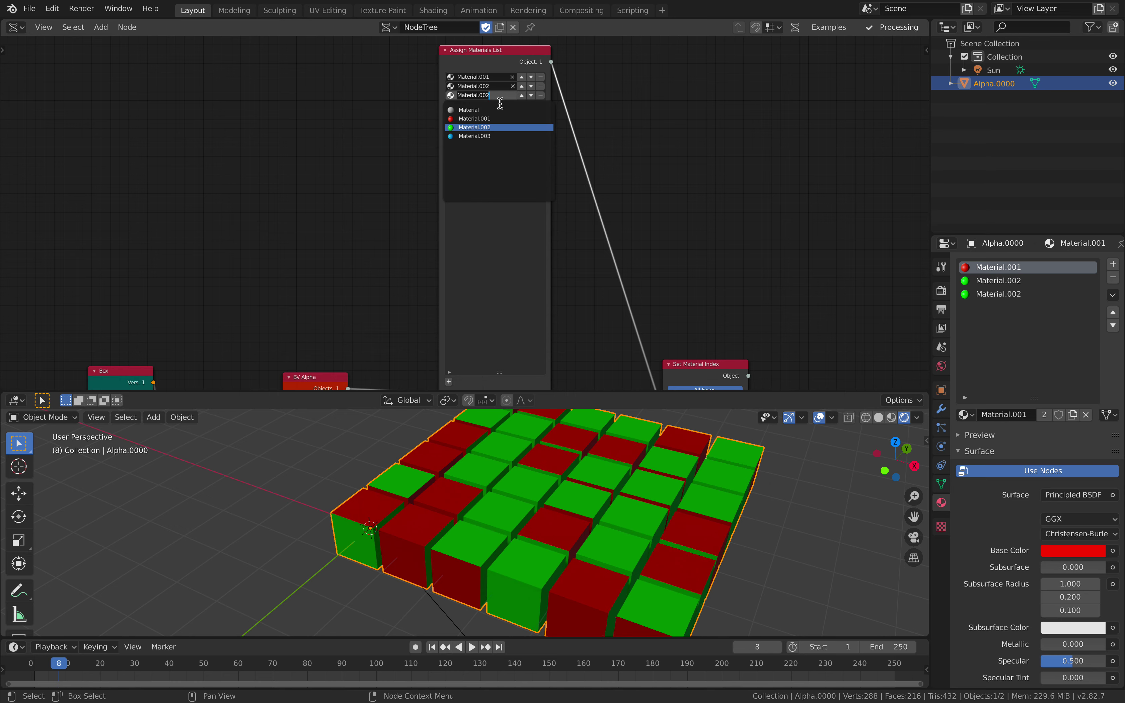
{"action": "left_click", "coordinate": [479, 134]}
Step: Set the Random Num Gen node's Seed to 928
{"action": "scroll", "coordinate": [677, 254], "scroll_direction": "down", "scroll_amount": 10, "text": "shift"}
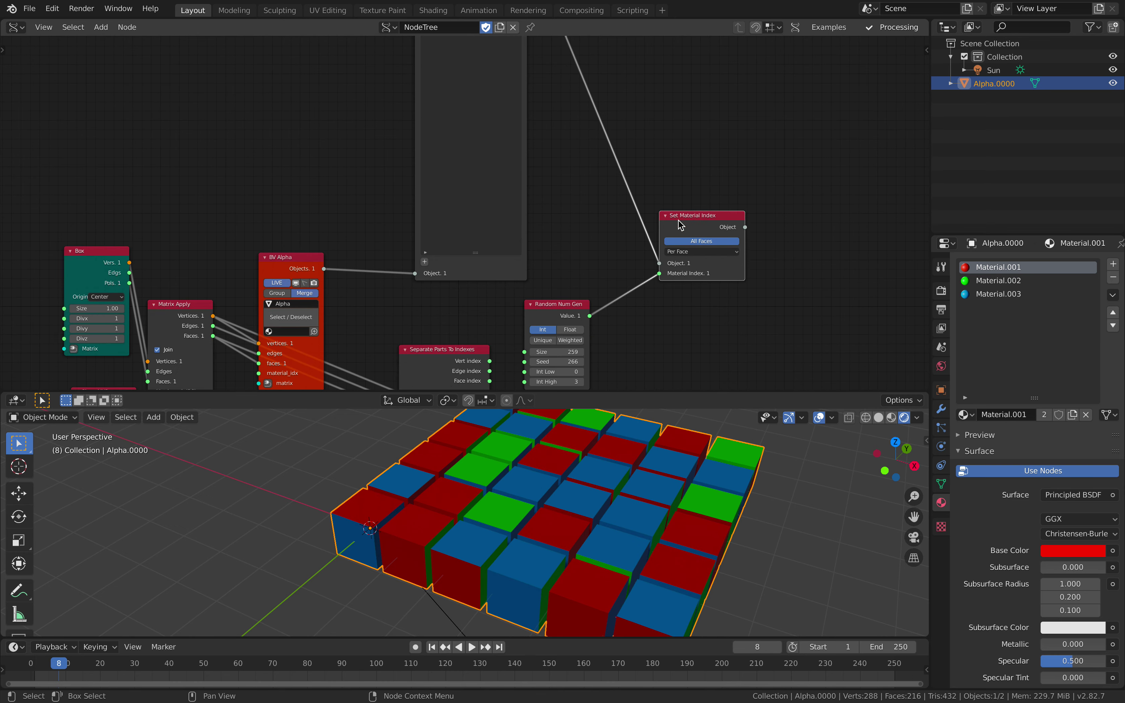
{"action": "left_click_drag", "start_coordinate": [555, 280], "coordinate": [497, 280]}
{"action": "middle_click_drag", "start_coordinate": [544, 543], "coordinate": [503, 510]}
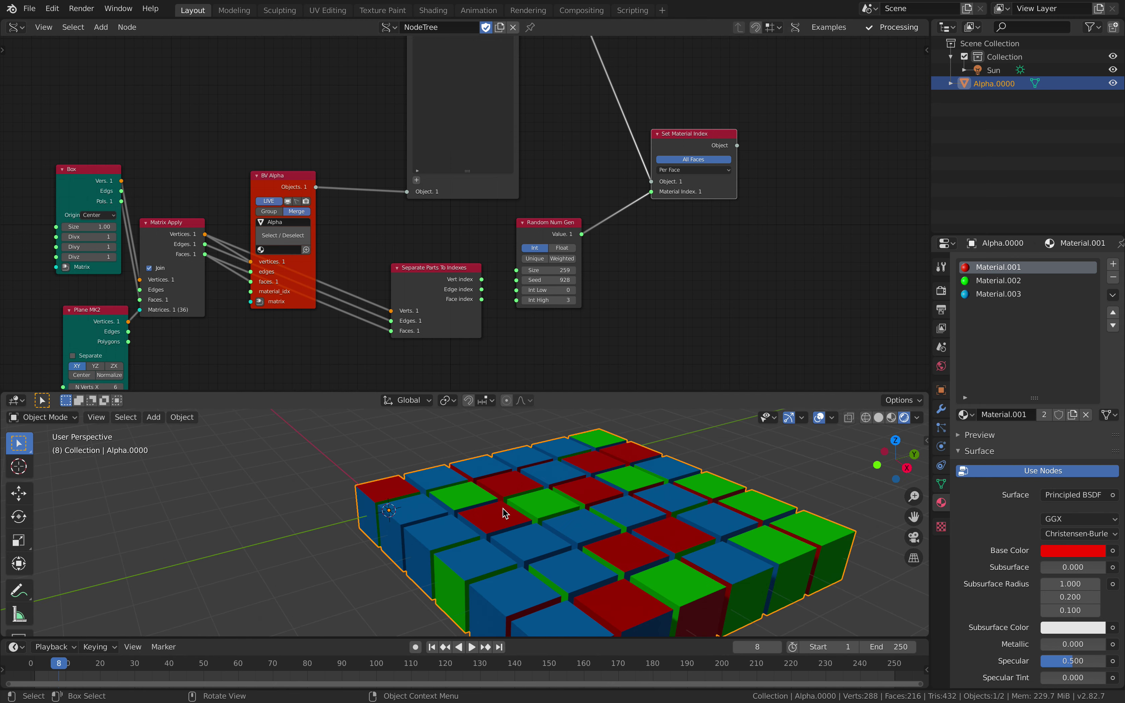
Step: Add ten empty slots after Material.003 in the Assign Materials List node
{"action": "middle_click_drag", "start_coordinate": [434, 96], "coordinate": [426, 268]}
{"action": "mouse_move", "coordinate": [415, 123]}
{"action": "middle_mouse_down"}
{"action": "mouse_move", "coordinate": [434, 188]}
{"action": "mouse_move", "coordinate": [422, 142]}
{"action": "middle_mouse_up"}
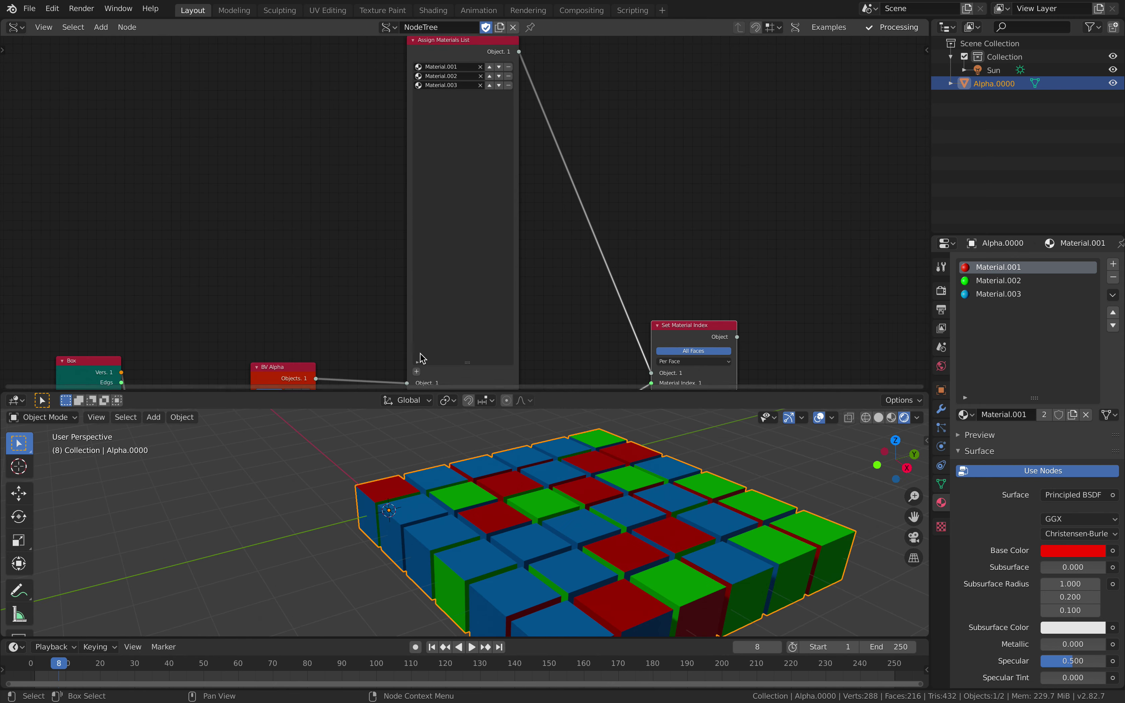
{"action": "left_click", "coordinate": [416, 372]}
{"action": "left_click", "coordinate": [416, 372]}
{"action": "left_click", "coordinate": [416, 372]}
{"action": "left_click", "coordinate": [416, 372]}
{"action": "left_click", "coordinate": [416, 372]}
{"action": "left_click", "coordinate": [417, 372]}
{"action": "left_click", "coordinate": [416, 372]}
{"action": "left_click", "coordinate": [416, 373]}
{"action": "left_click", "coordinate": [416, 372]}
{"action": "left_click", "coordinate": [417, 372]}
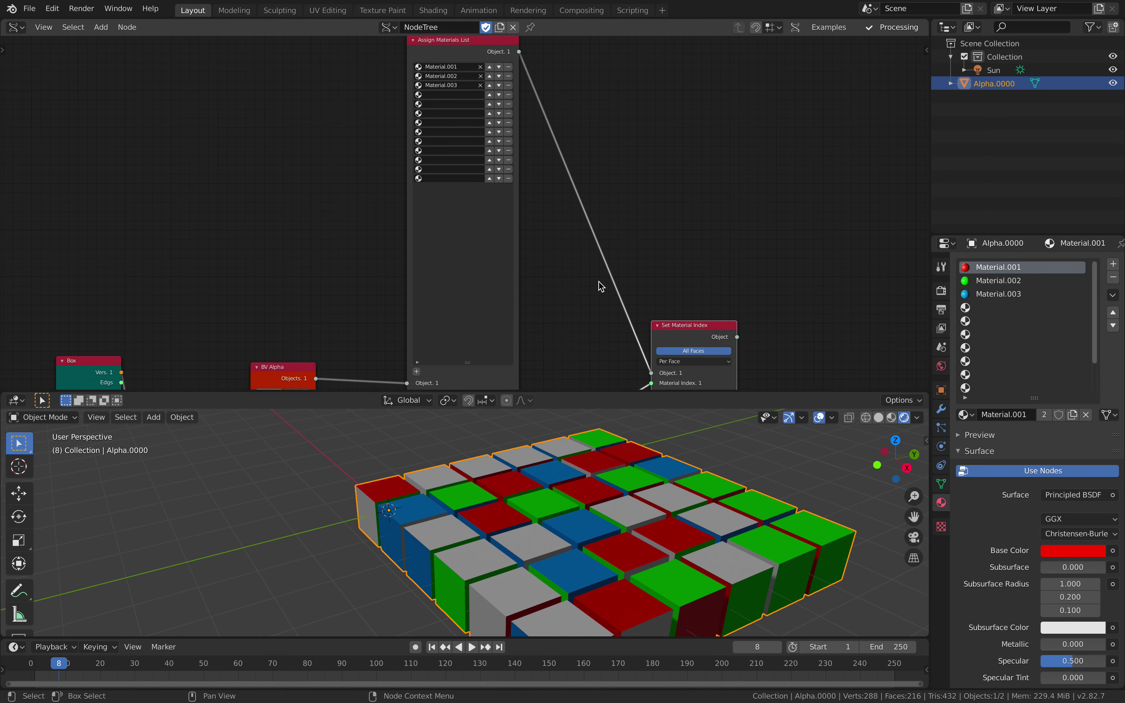
Step: Connect the Face index output of Separate Parts To Indexes to Set Material Index's Material Index, and shift the Separate Parts node slightly
{"action": "middle_click_drag", "start_coordinate": [550, 322], "coordinate": [534, 193]}
{"action": "left_click_drag", "start_coordinate": [439, 334], "coordinate": [635, 254]}
{"action": "scroll", "coordinate": [409, 292], "scroll_direction": "up", "scroll_amount": 1}
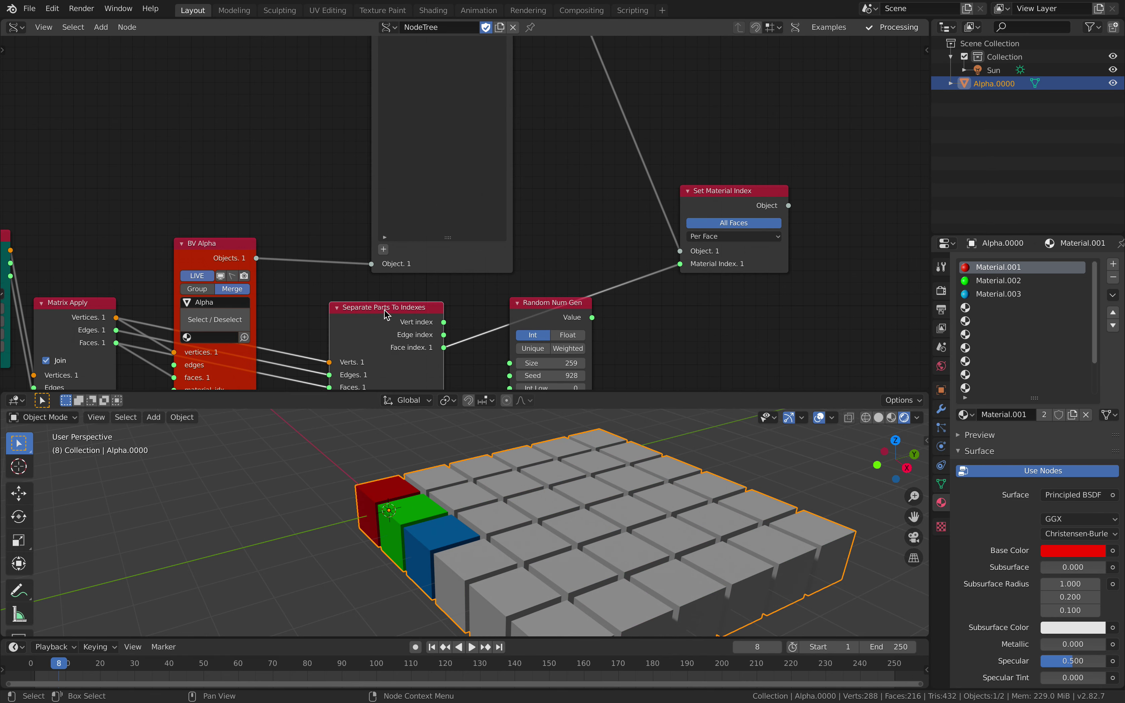
{"action": "left_click_drag", "start_coordinate": [387, 315], "coordinate": [379, 302]}
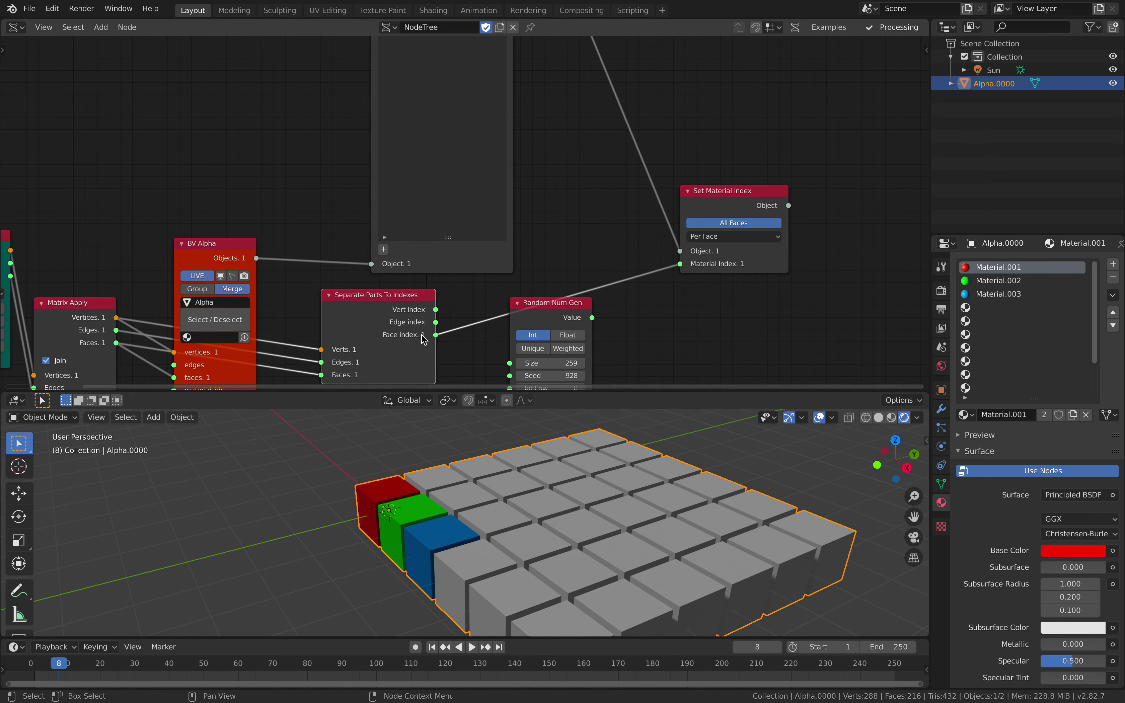
{"action": "scroll", "coordinate": [441, 330], "scroll_direction": "down", "scroll_amount": 1}
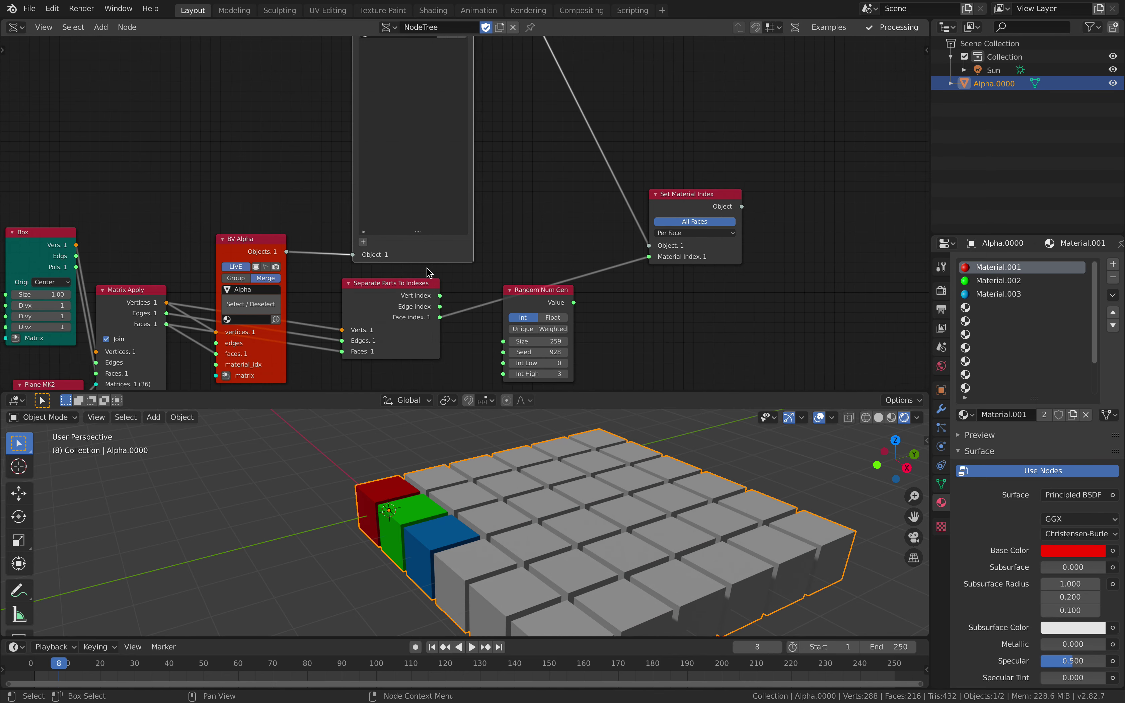
{"action": "scroll", "coordinate": [420, 289], "scroll_direction": "down", "scroll_amount": 1}
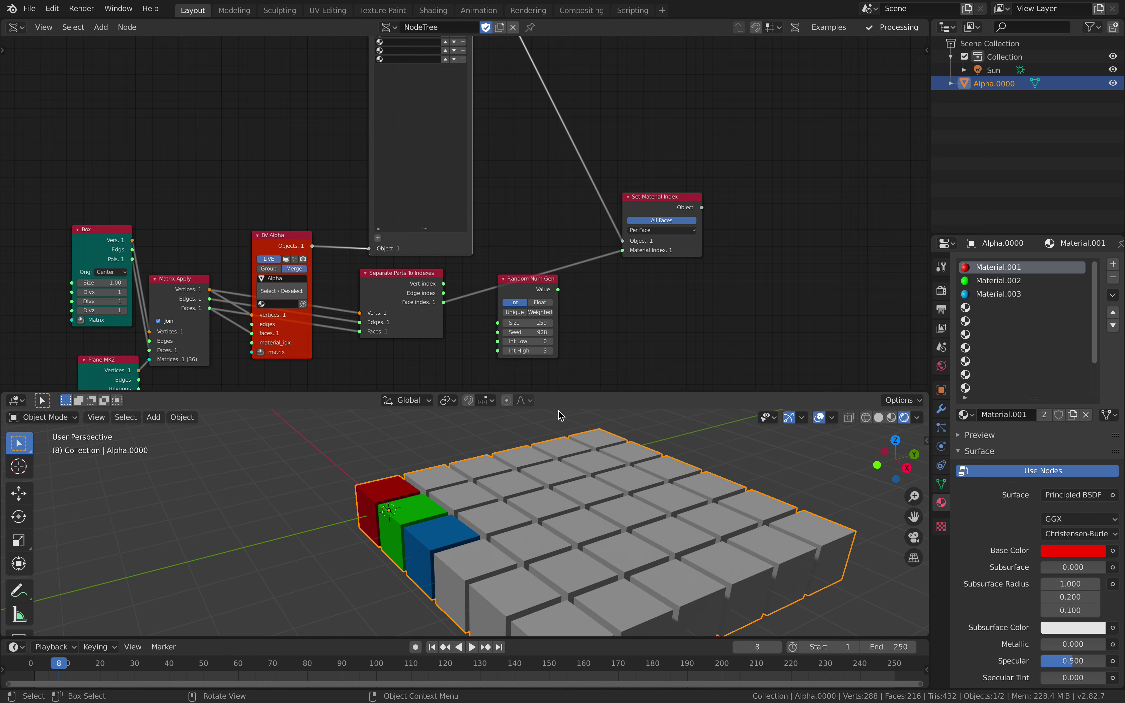
Step: Move the Random Num Gen node clear of the Face index link and view the boxes from another angle
{"action": "middle_click_drag", "start_coordinate": [545, 456], "coordinate": [581, 467]}
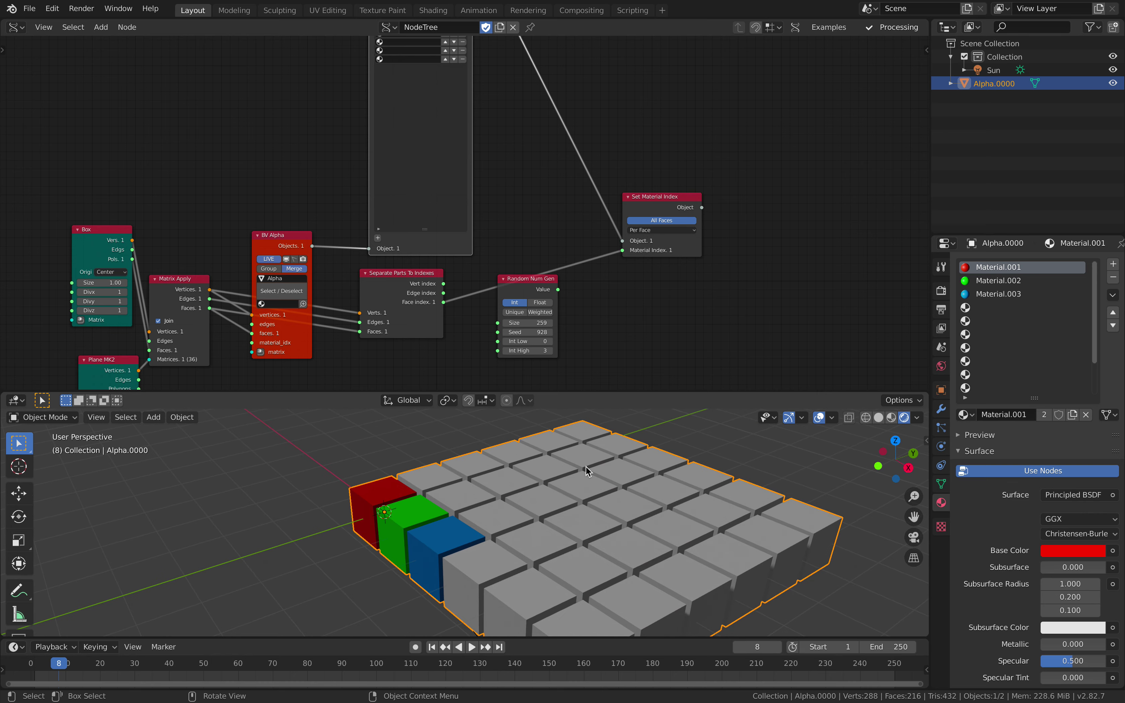
{"action": "left_click_drag", "start_coordinate": [536, 278], "coordinate": [618, 295]}
{"action": "middle_click_drag", "start_coordinate": [627, 488], "coordinate": [415, 497]}
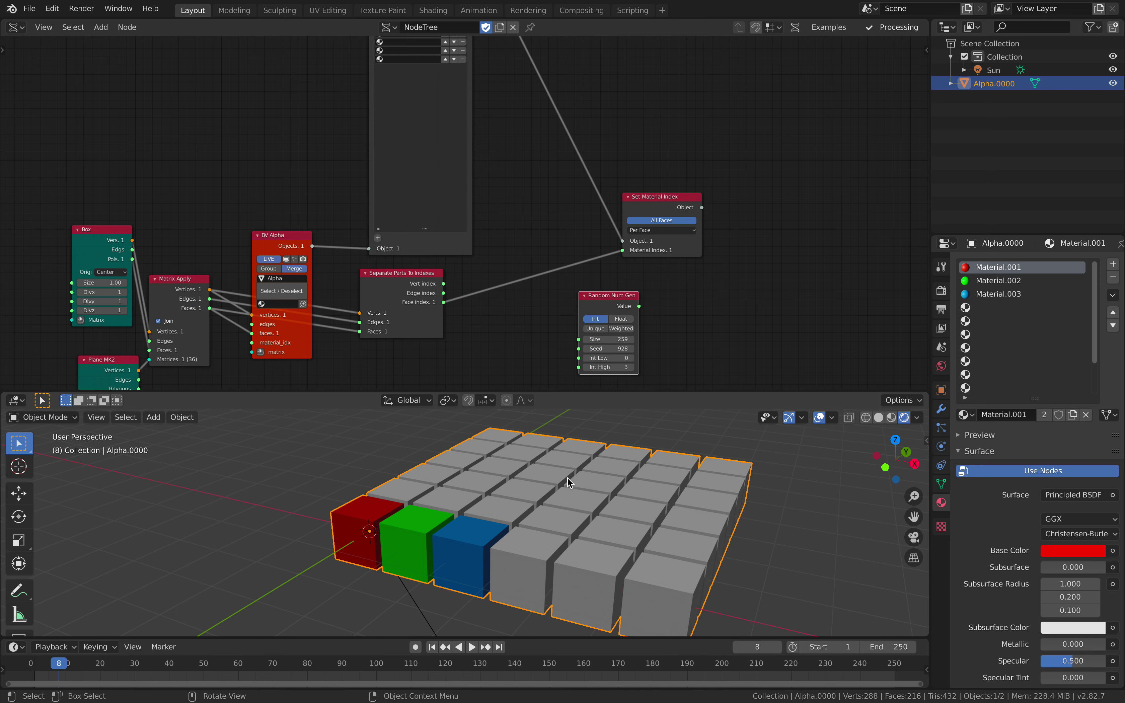
{"action": "middle_click_drag", "start_coordinate": [577, 503], "coordinate": [517, 481]}
{"action": "middle_click_drag", "start_coordinate": [587, 496], "coordinate": [567, 477]}
Step: Assign Material.002 to slots 8 and 13, Material.001 to slot 10, and Material.003 to slots 5 and 12 of the materials list
{"action": "scroll", "coordinate": [500, 313], "scroll_direction": "down", "scroll_amount": 2}
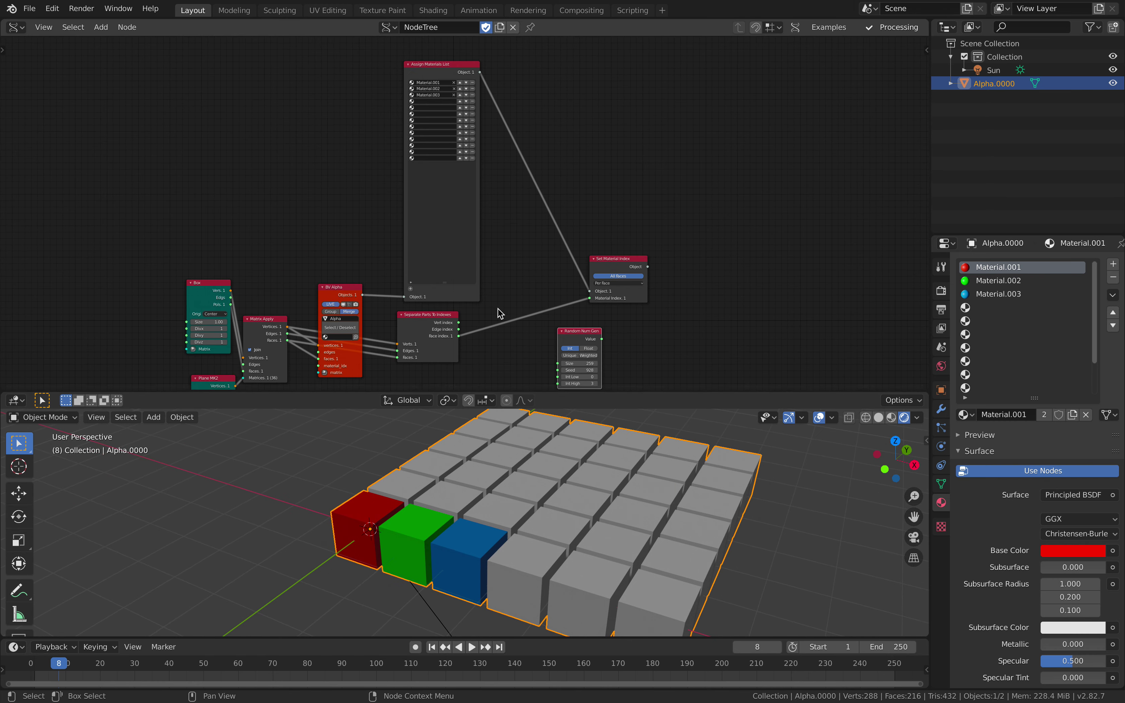
{"action": "left_click", "coordinate": [421, 127]}
{"action": "left_click", "coordinate": [426, 148]}
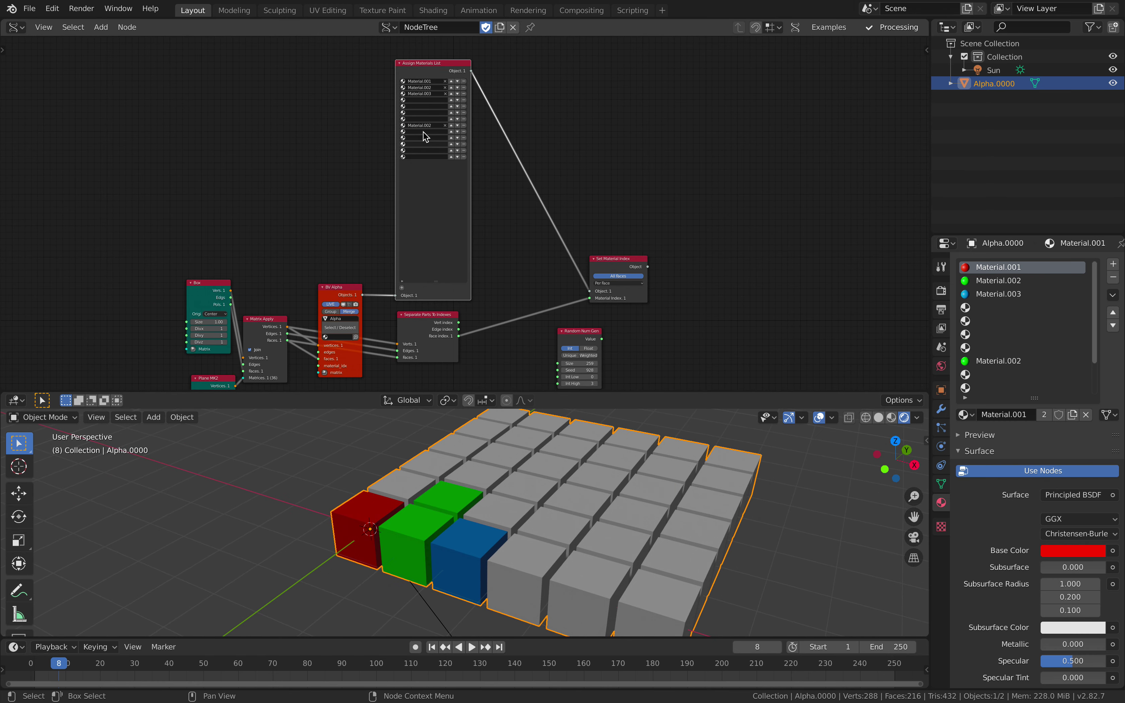
{"action": "left_click", "coordinate": [424, 138]}
{"action": "left_click", "coordinate": [424, 155]}
{"action": "left_click", "coordinate": [424, 106]}
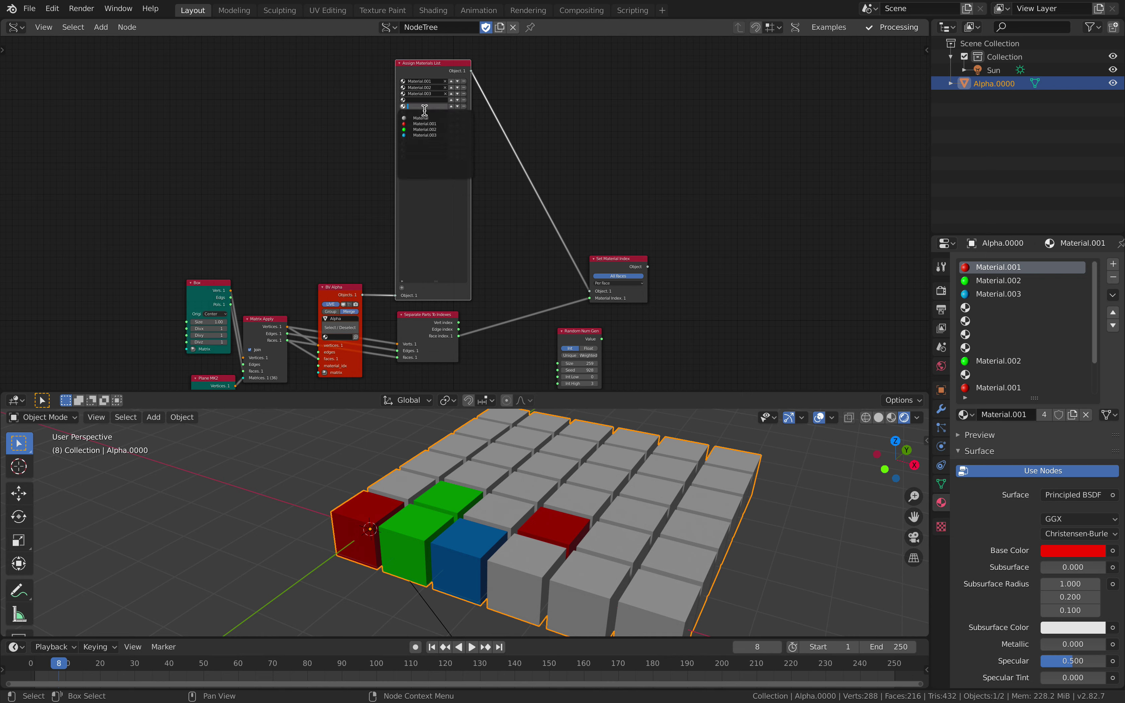
{"action": "left_click", "coordinate": [425, 135]}
{"action": "left_click", "coordinate": [431, 156]}
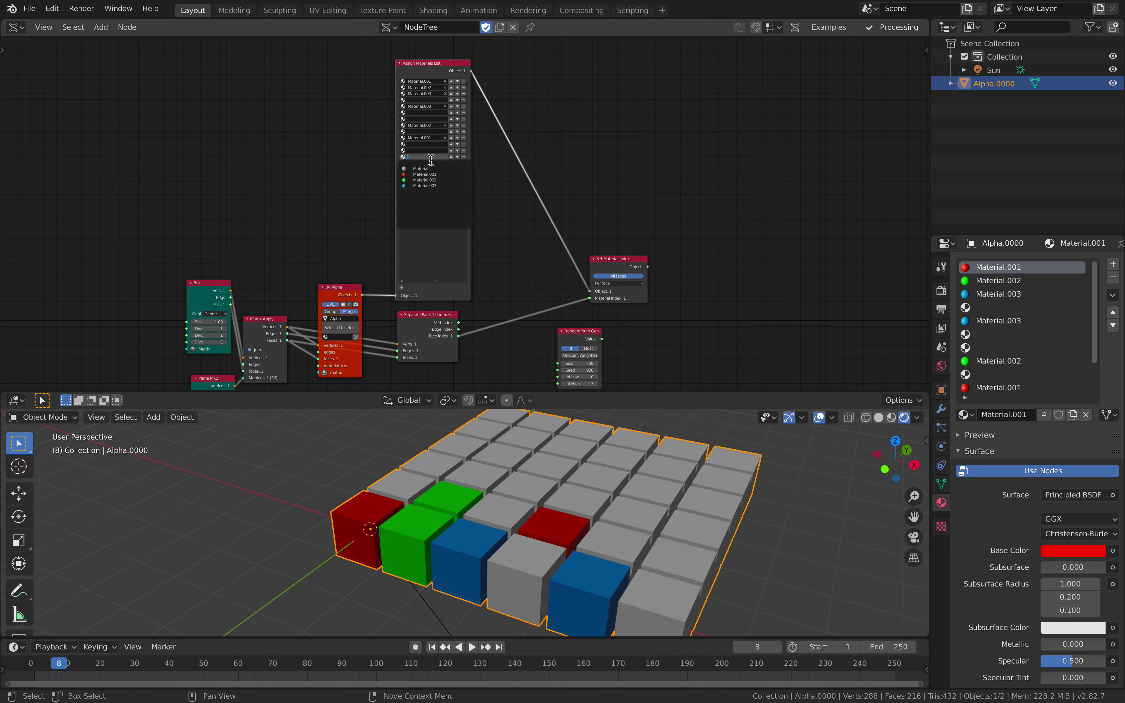
{"action": "left_click", "coordinate": [431, 181]}
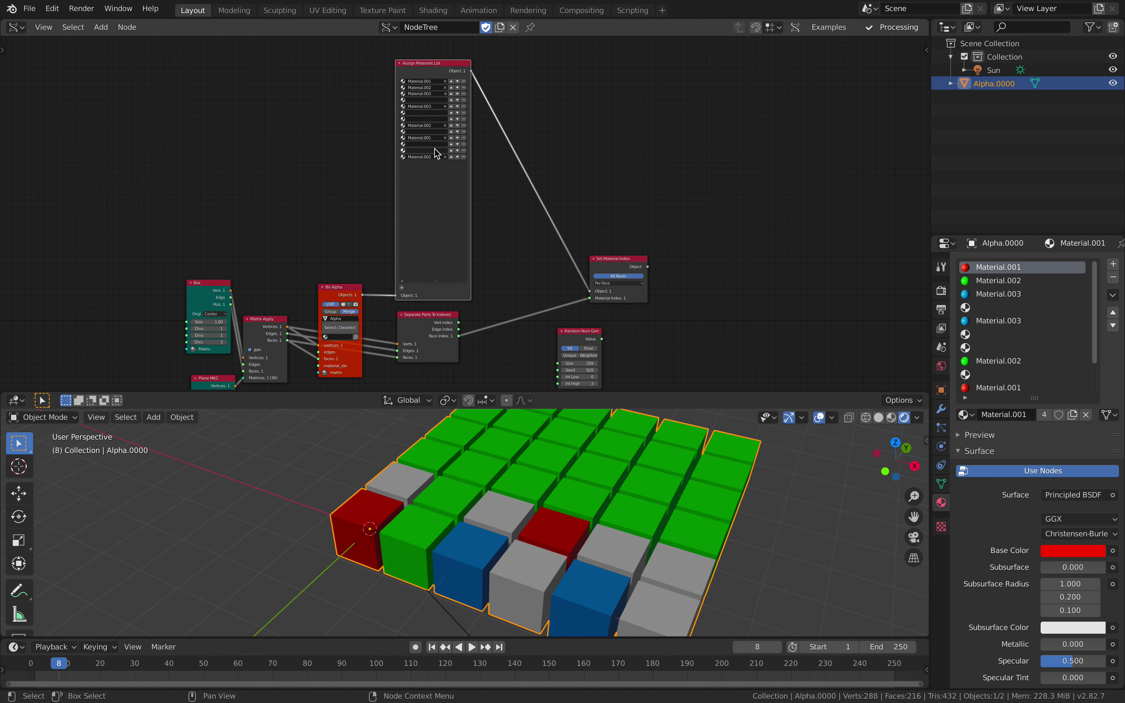
{"action": "left_click", "coordinate": [435, 151]}
{"action": "left_click", "coordinate": [436, 180]}
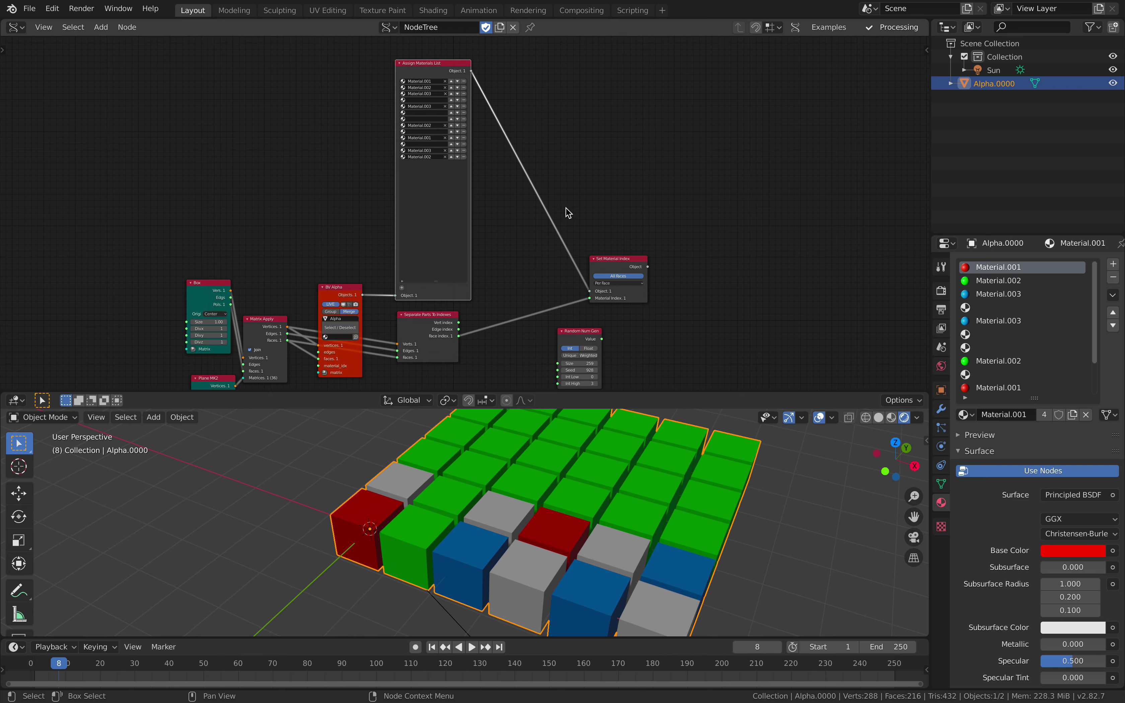
Step: Move the Set Material Index, Box and Matrix Apply nodes farther up to spread out the node layout
{"action": "left_click_drag", "start_coordinate": [614, 264], "coordinate": [577, 190]}
{"action": "middle_click_drag", "start_coordinate": [627, 249], "coordinate": [678, 213]}
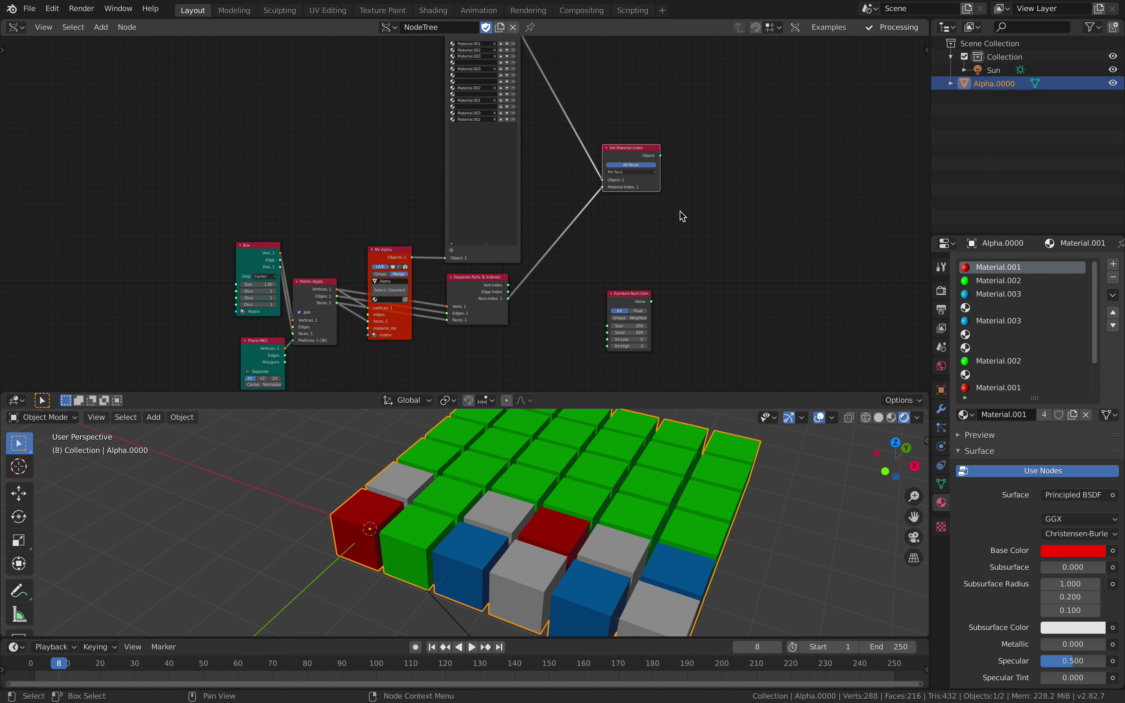
{"action": "left_click_drag", "start_coordinate": [255, 255], "coordinate": [237, 202]}
{"action": "left_click_drag", "start_coordinate": [310, 285], "coordinate": [302, 243]}
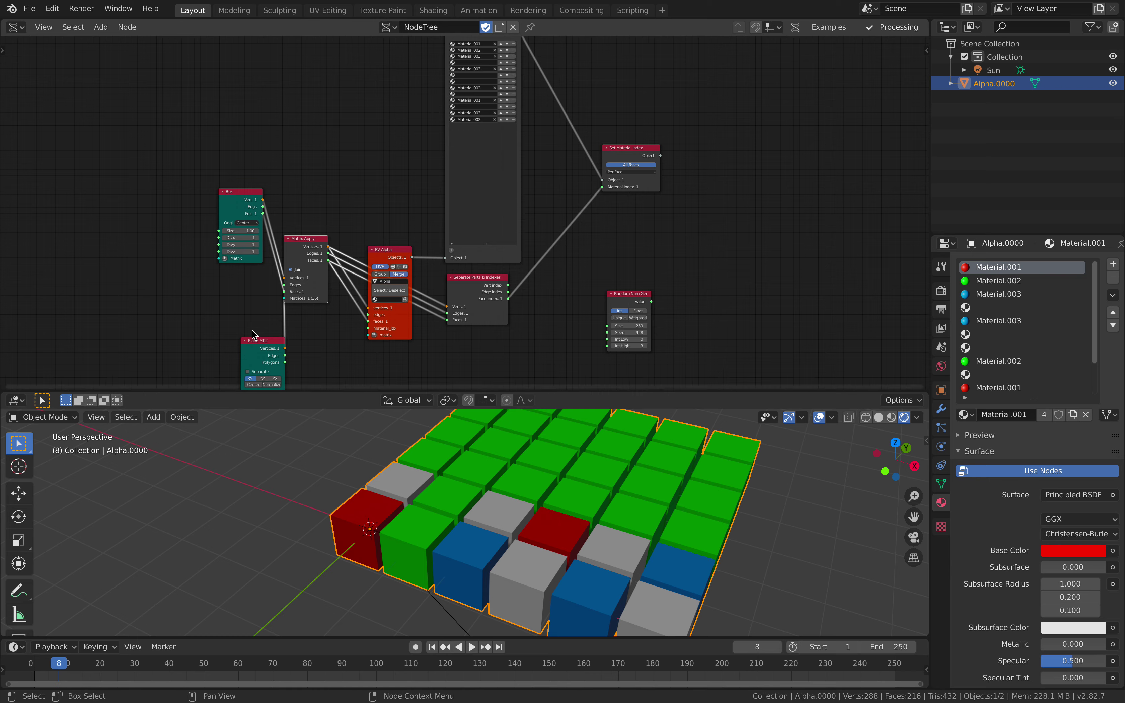